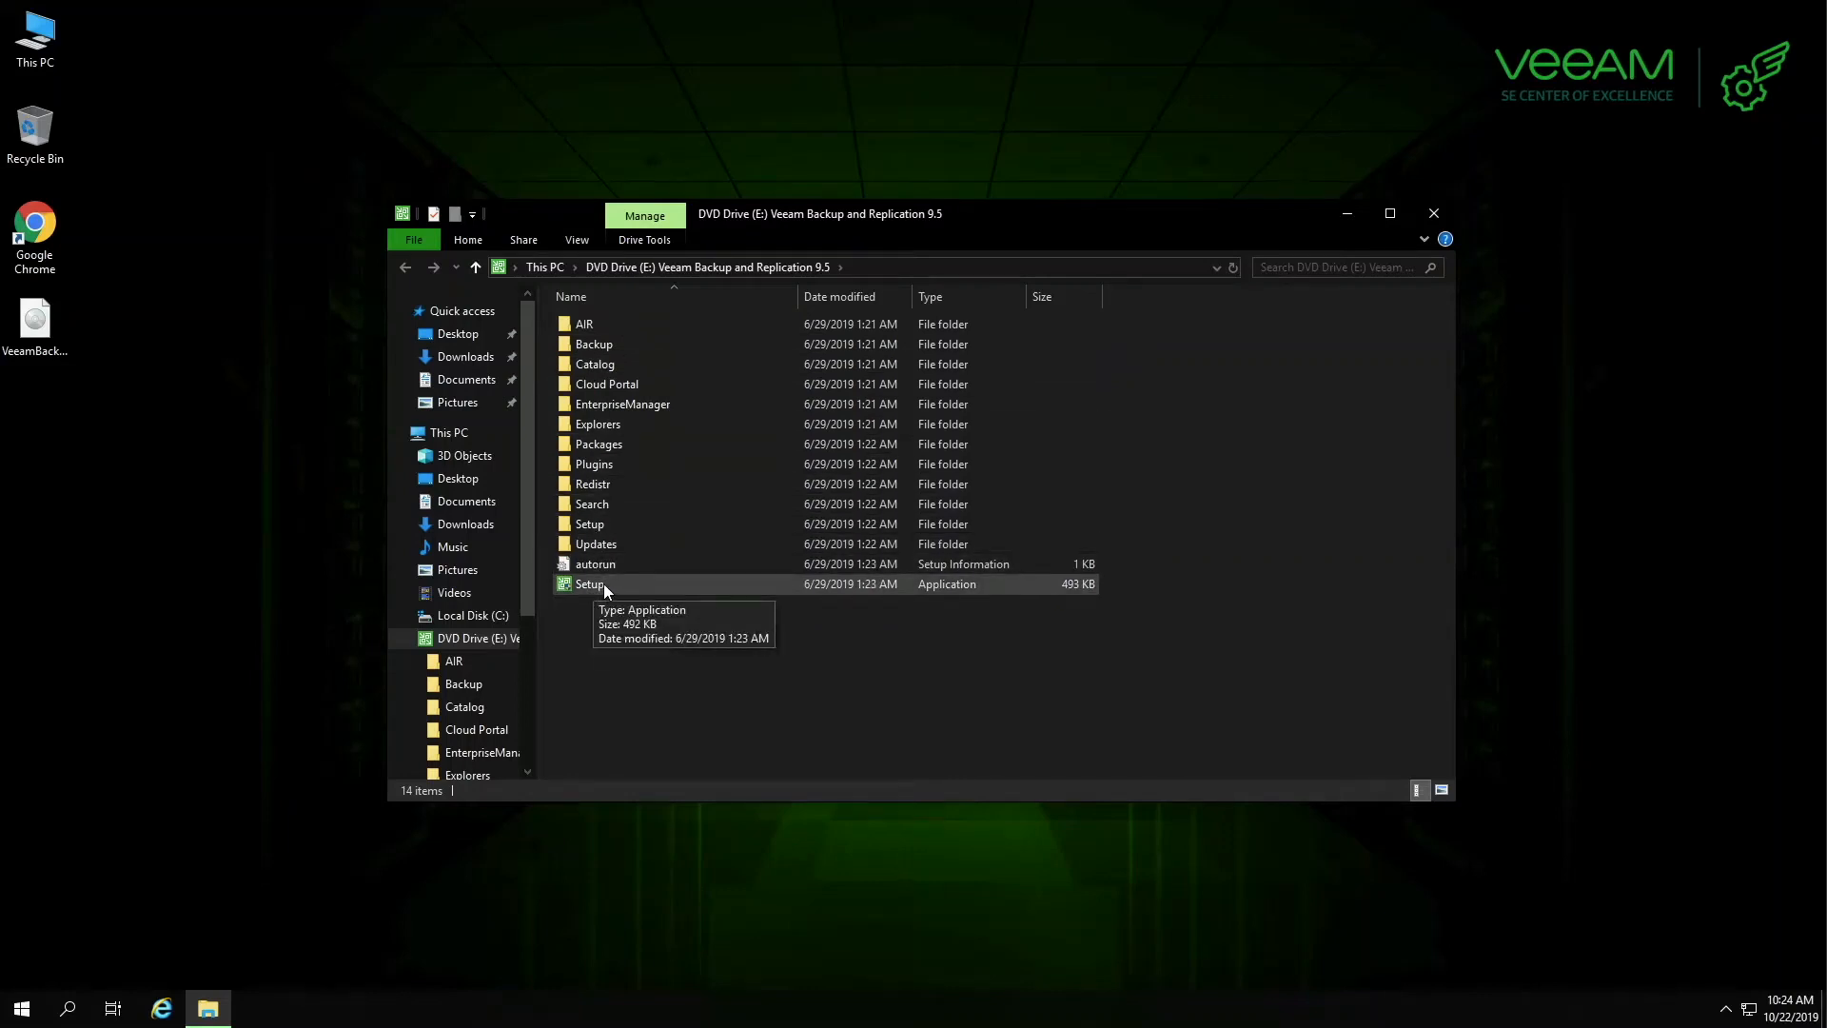
Launch Setup from the Veeam Backup and Replication 9.5 DVD and allow it to make changes to the device.
double_click(603, 584)
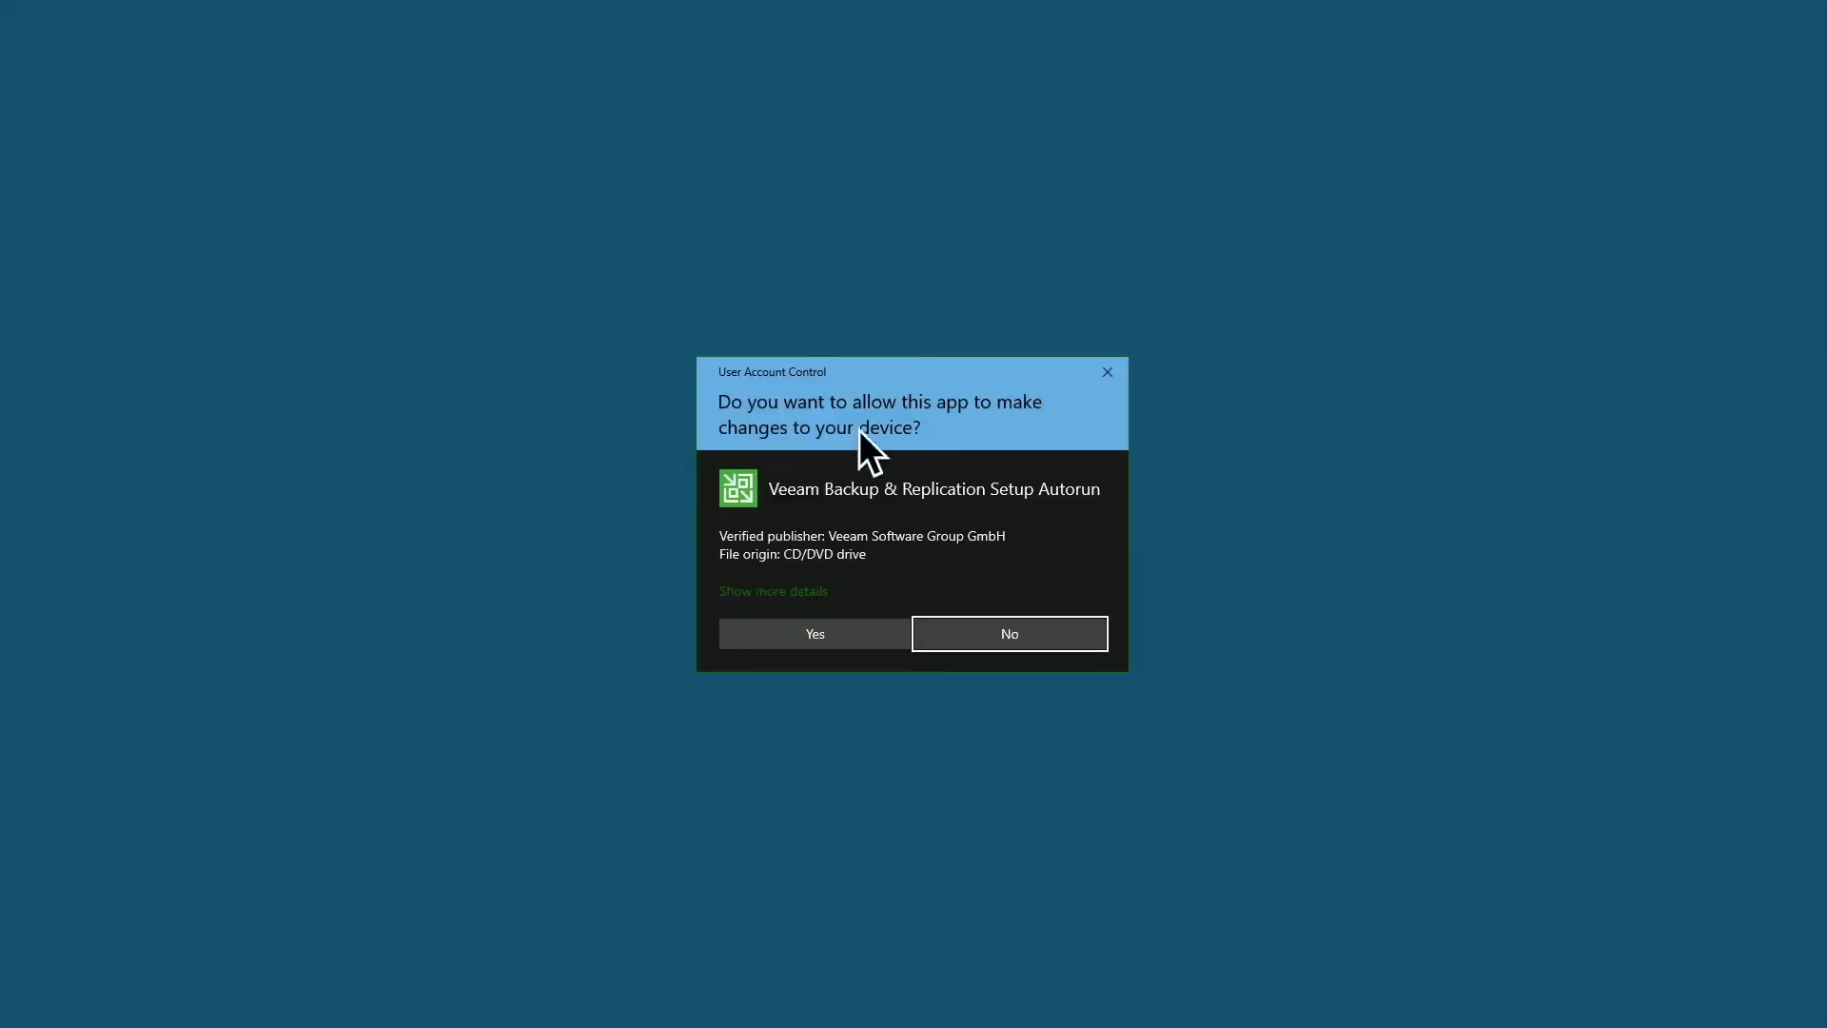
left_click(816, 635)
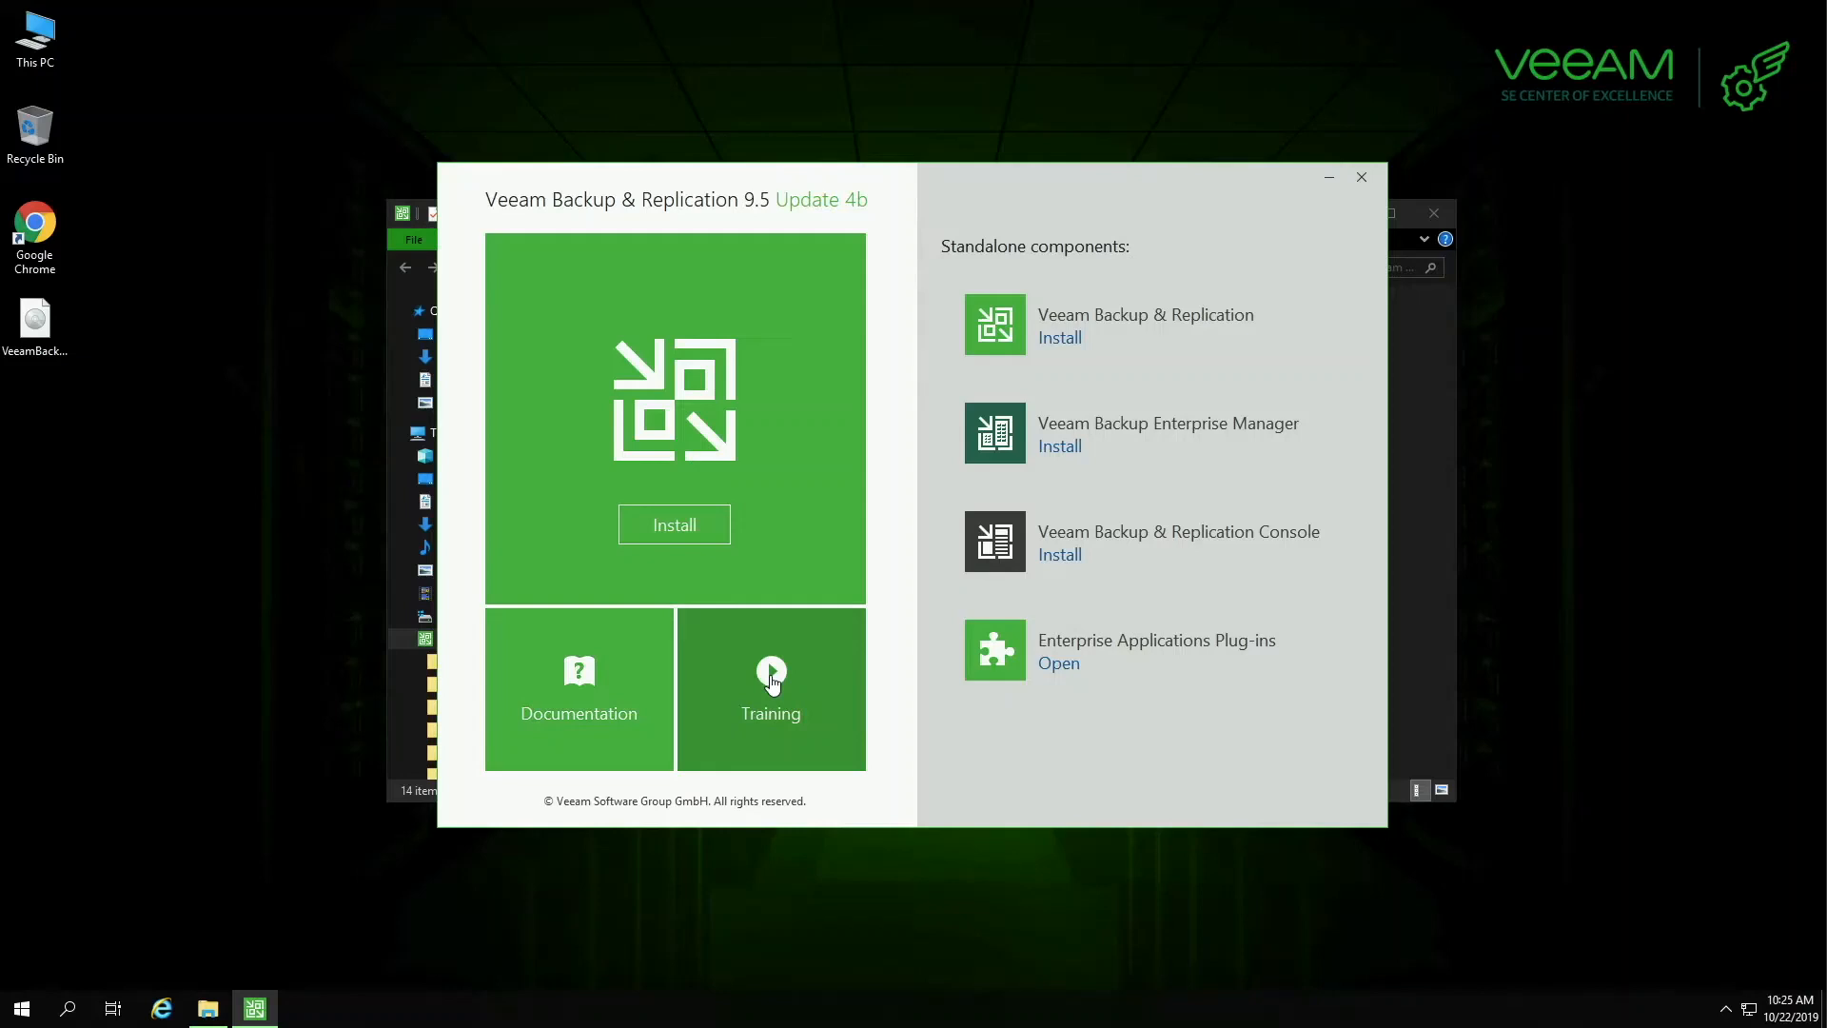
Open the installer's Training resource, sign in to the Veeam account, look through the Free Online Training page, and return to the installer.
left_click(772, 677)
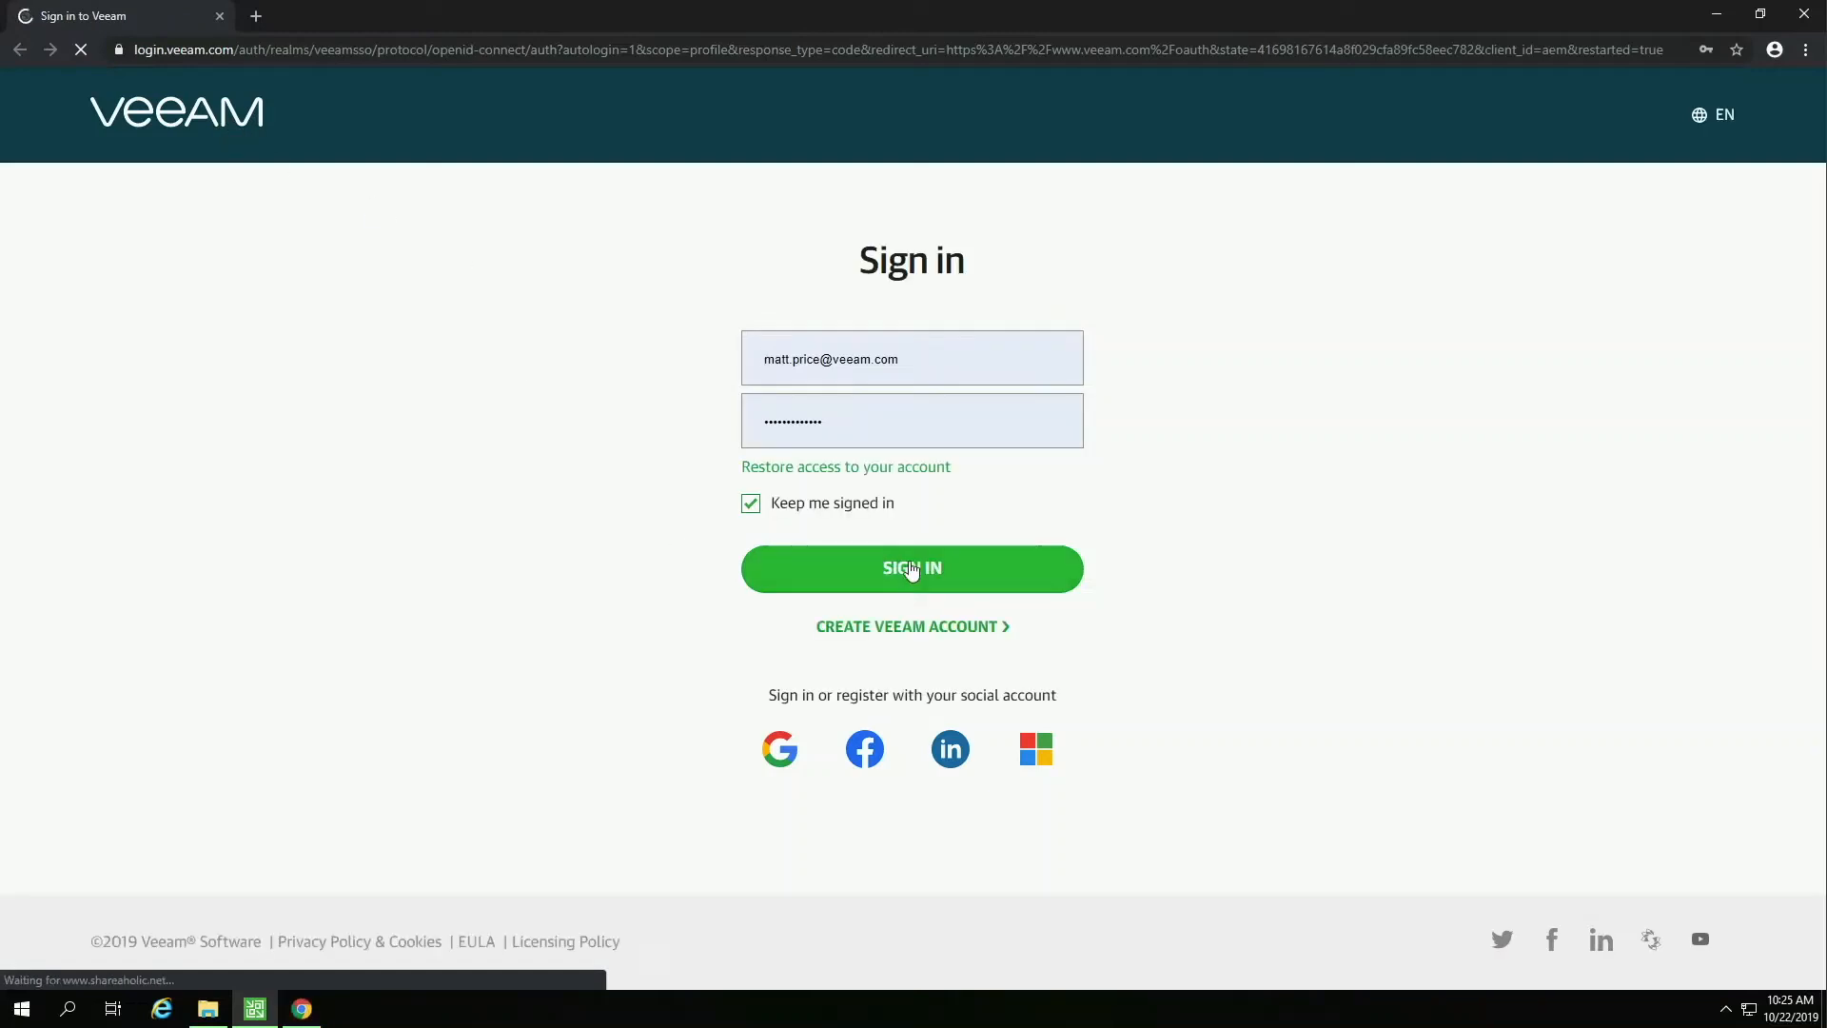
left_click(911, 569)
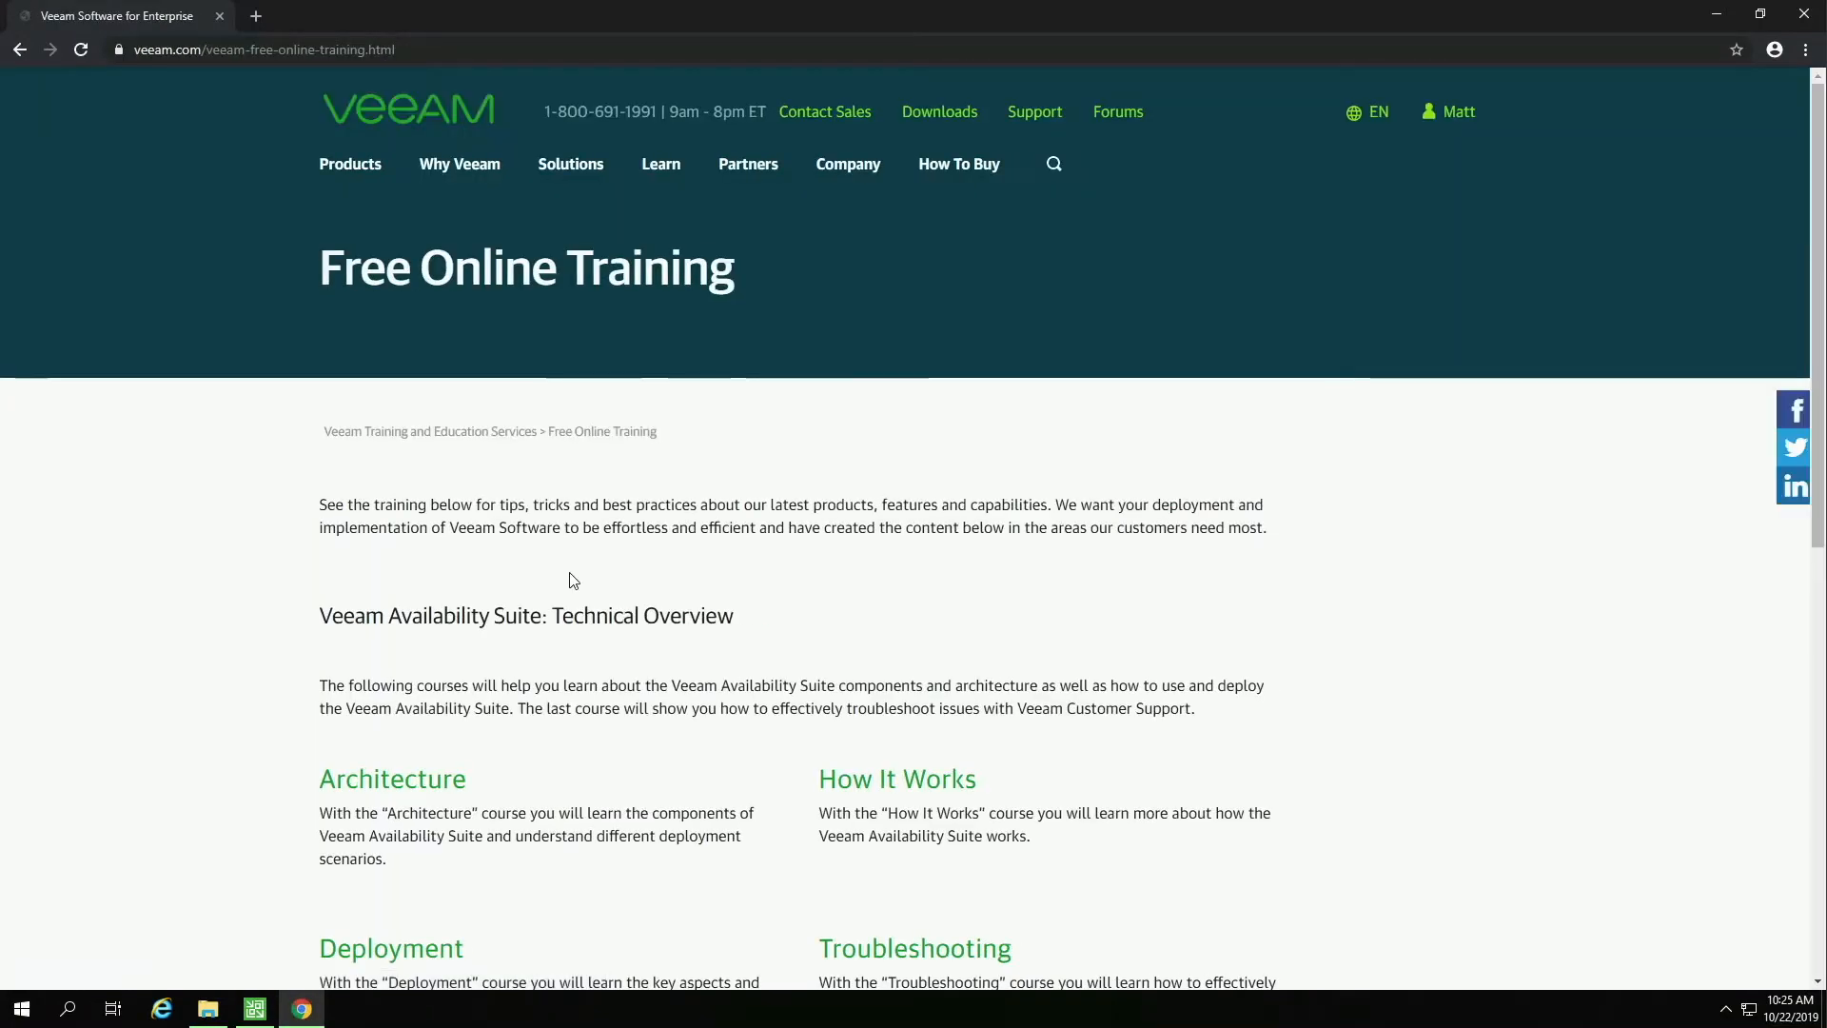
scroll(571, 578, "down", 9)
scroll(591, 584, "up", 9)
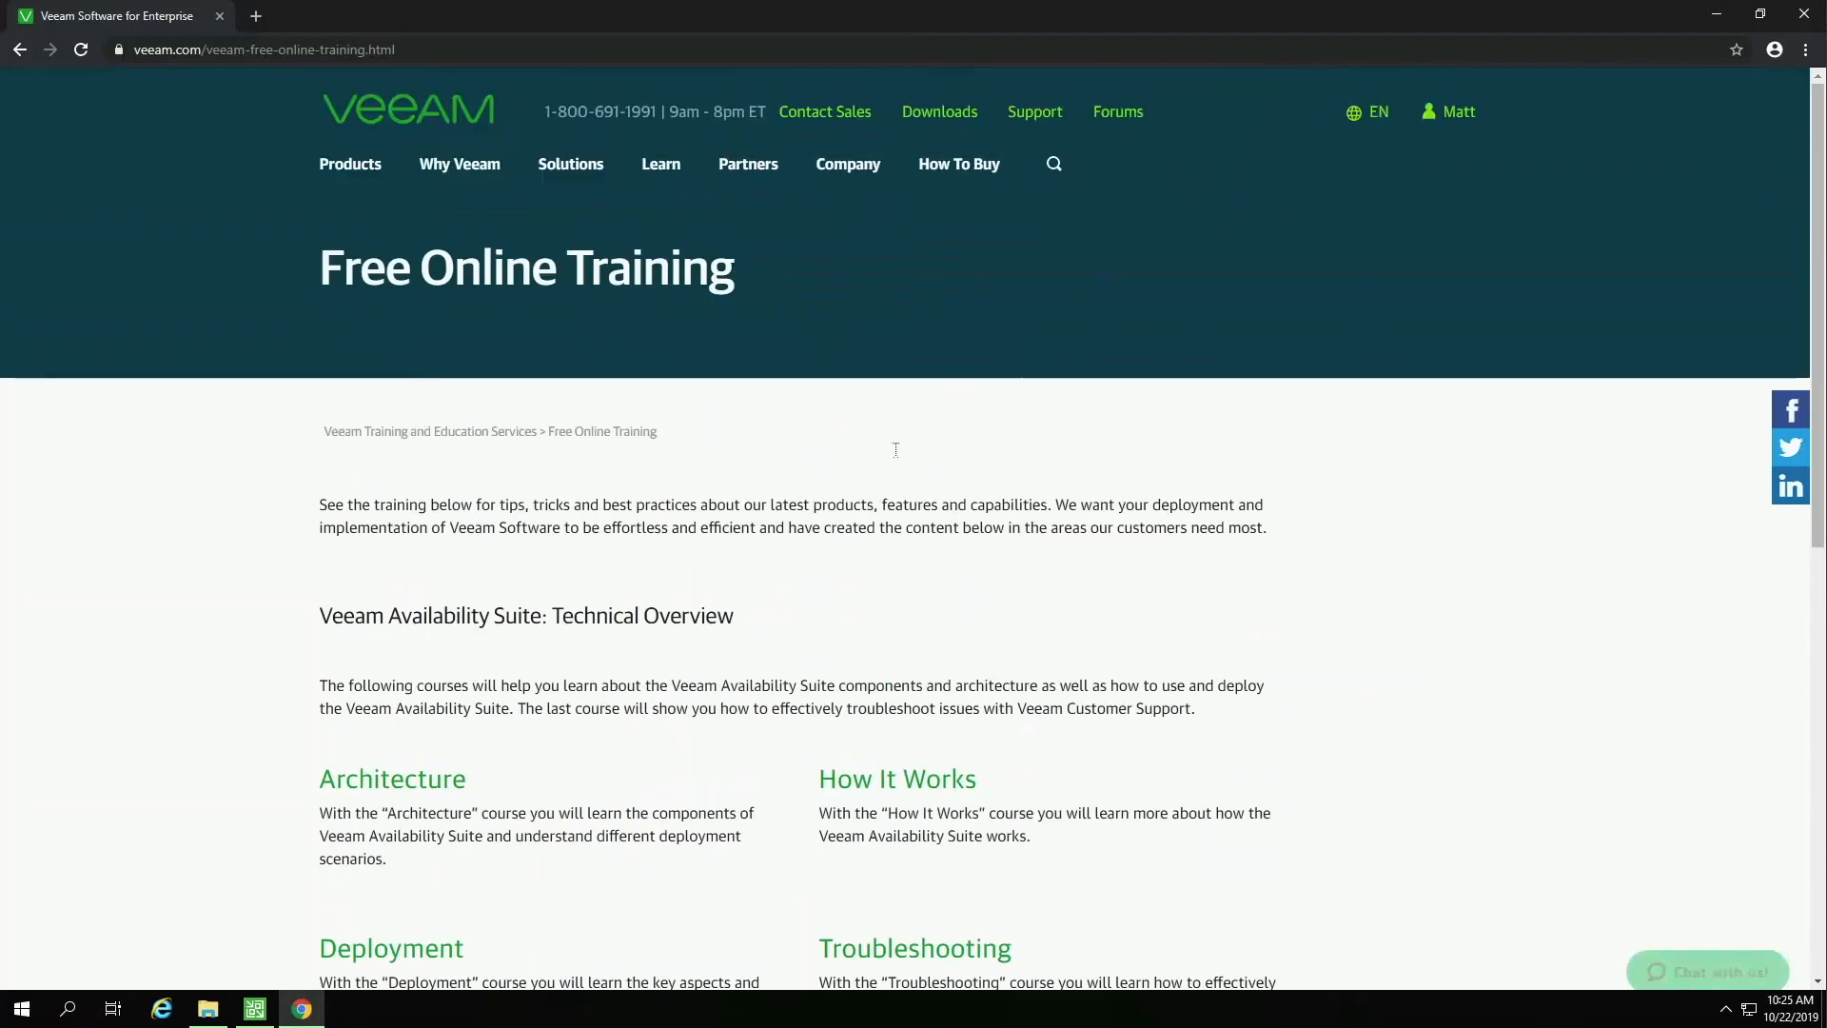
left_click(1721, 14)
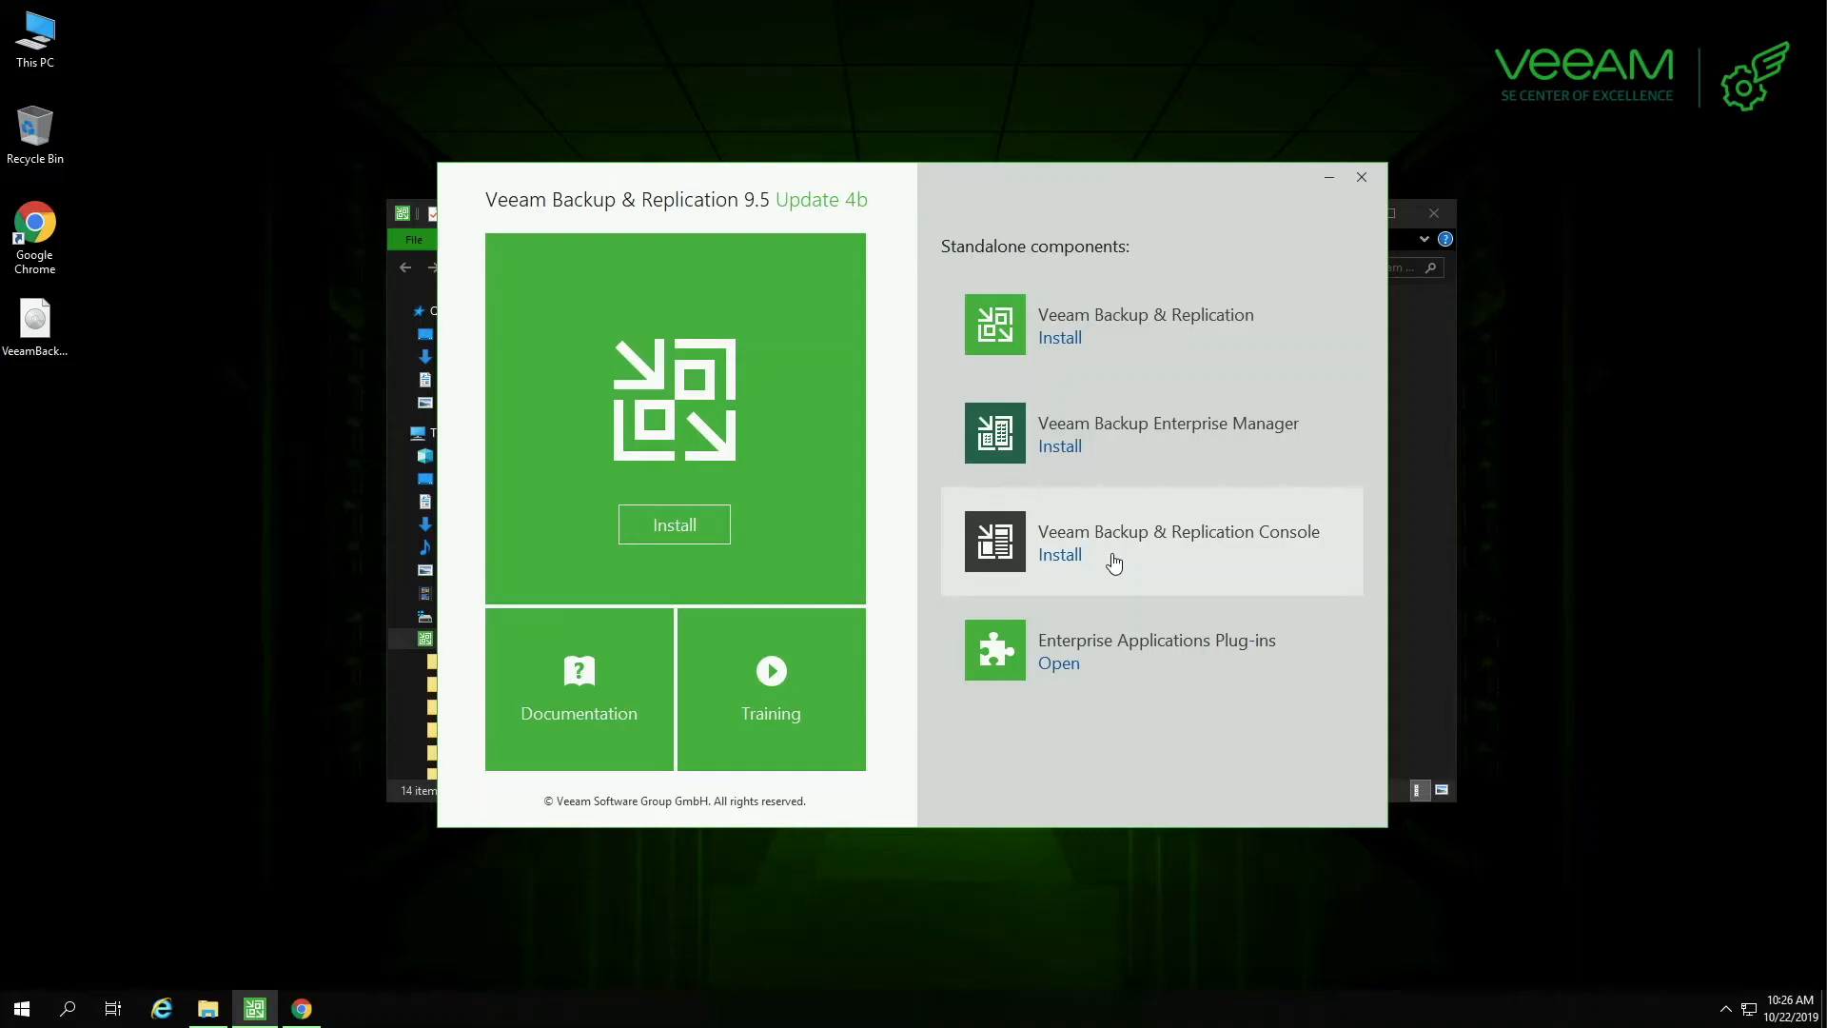
Start the main Veeam Backup & Replication installation and accept both the Veeam and 3rd party components license agreements.
left_click(672, 534)
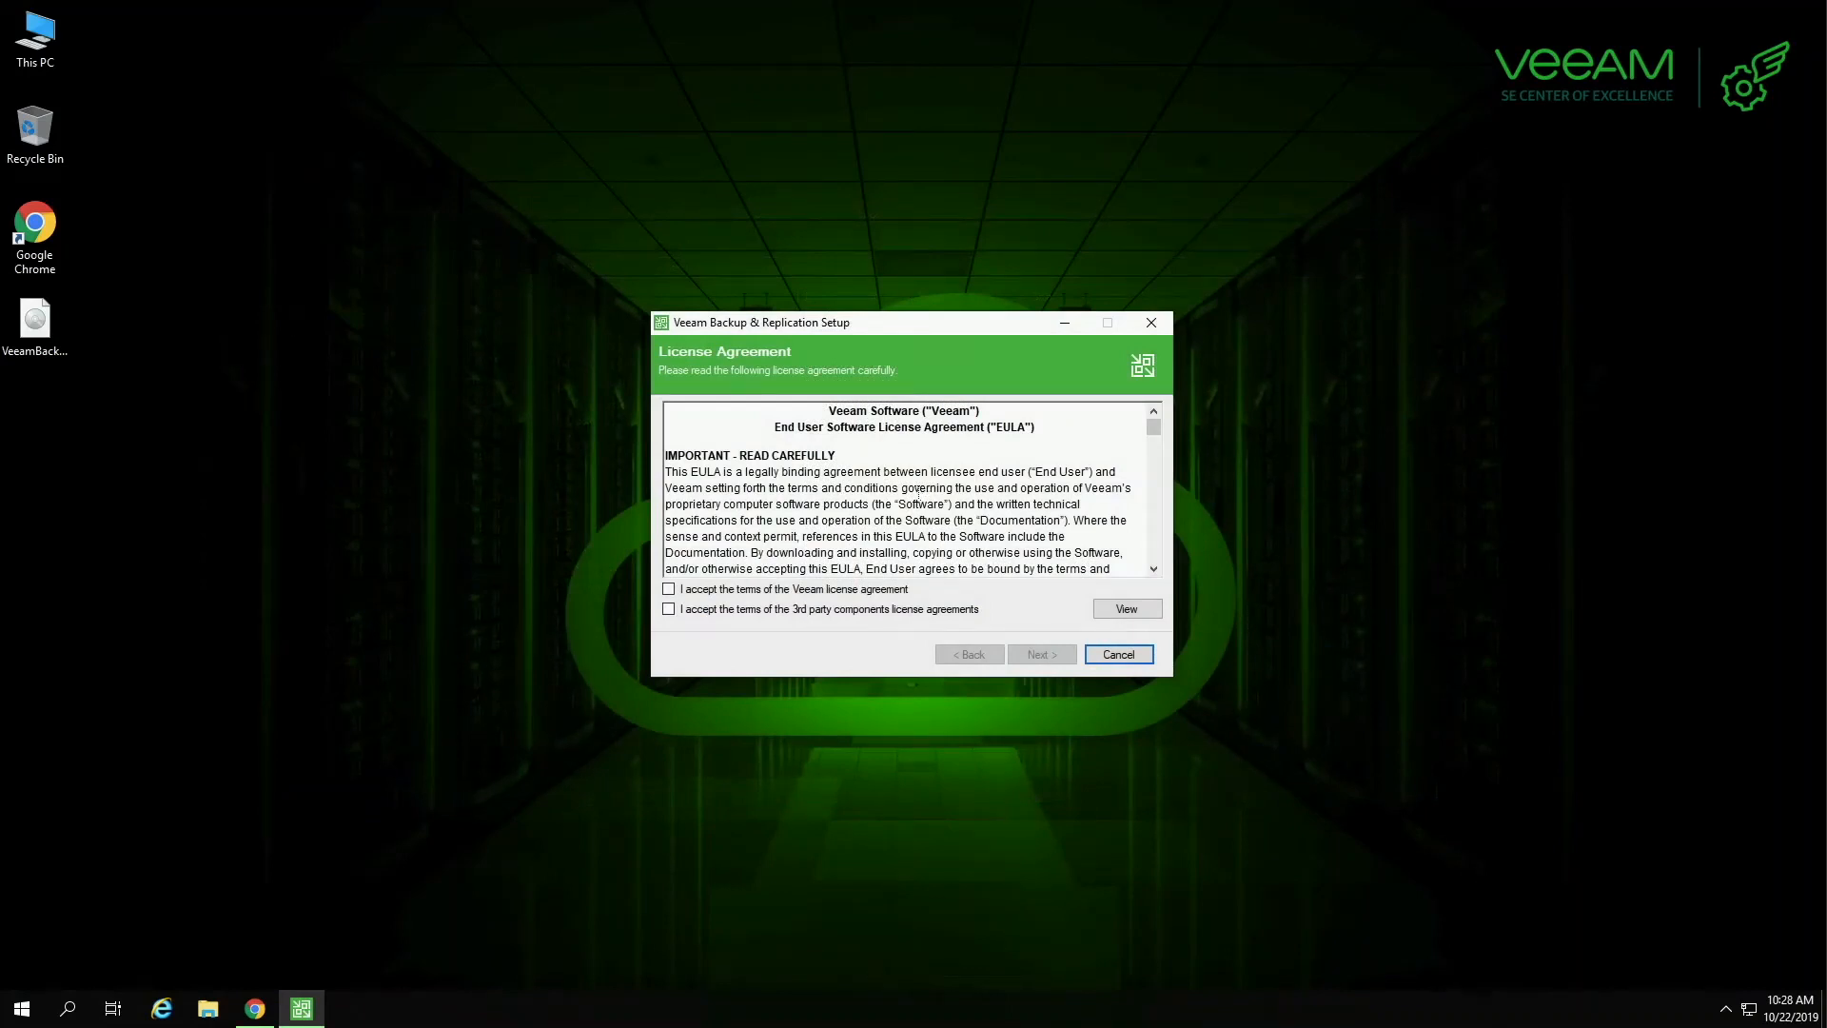
scroll(919, 490, "down", 10)
left_click(757, 590)
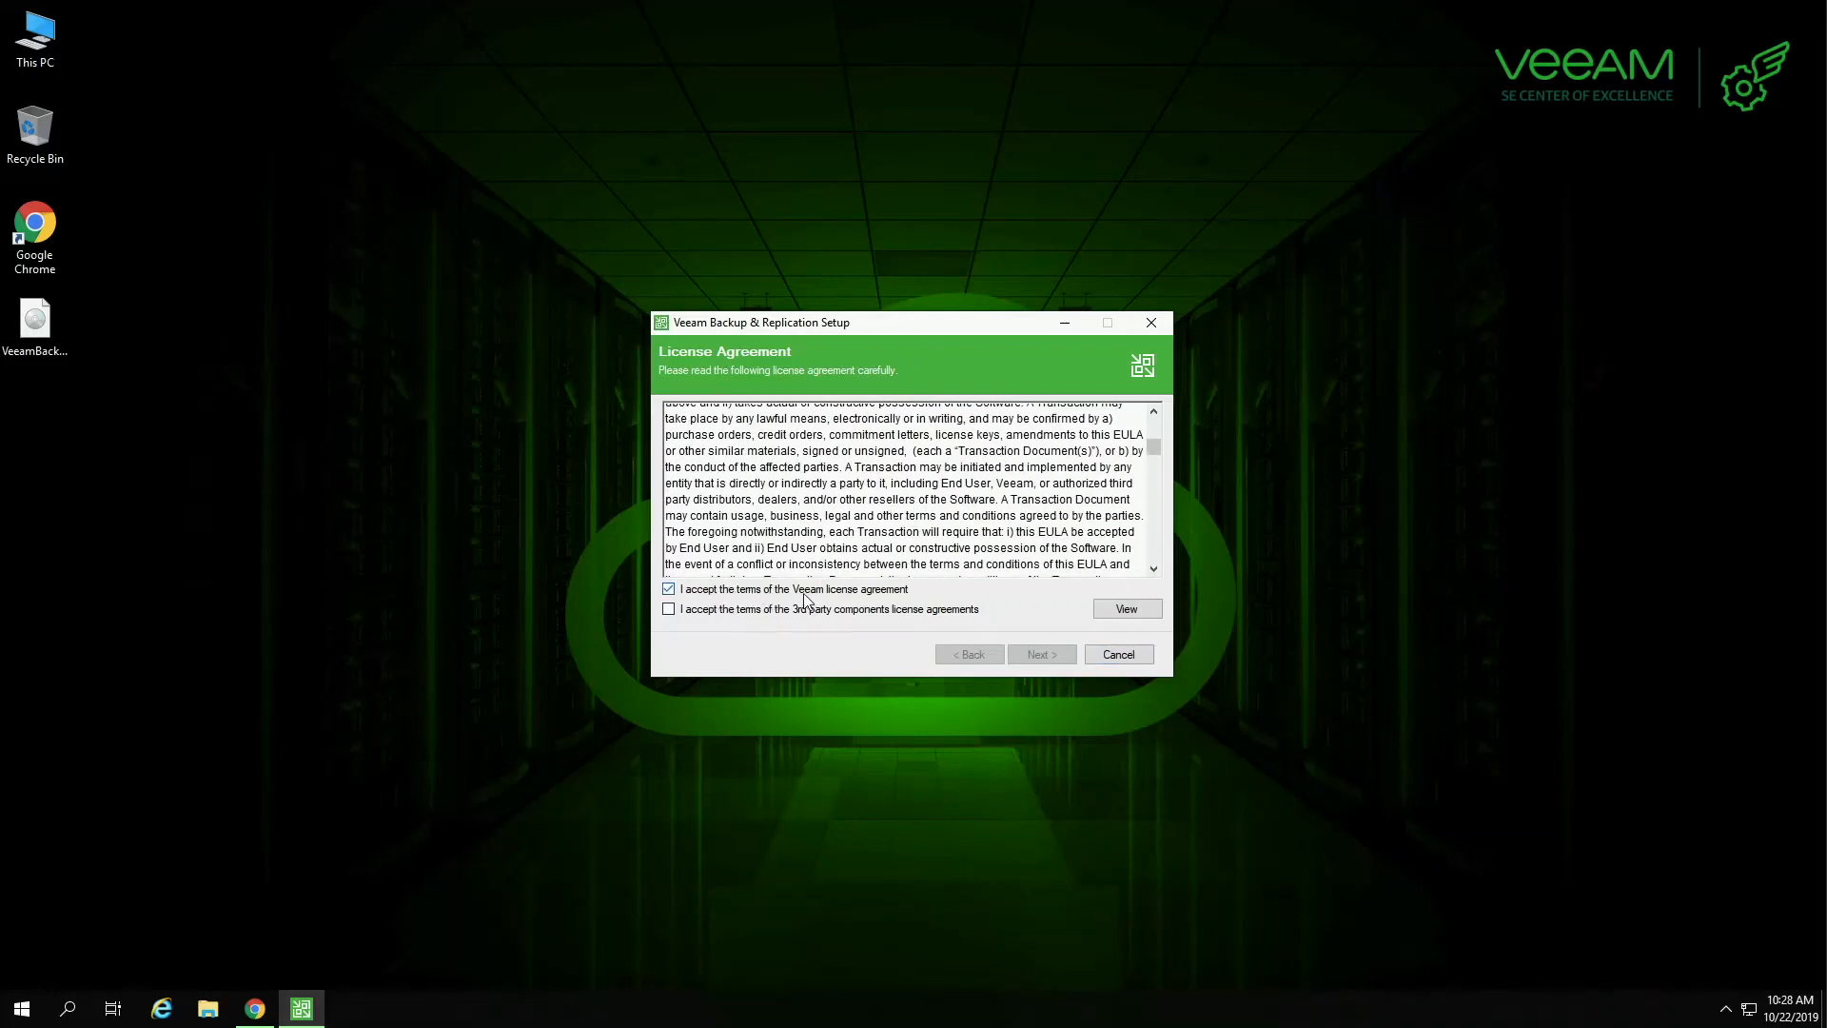
left_click(716, 612)
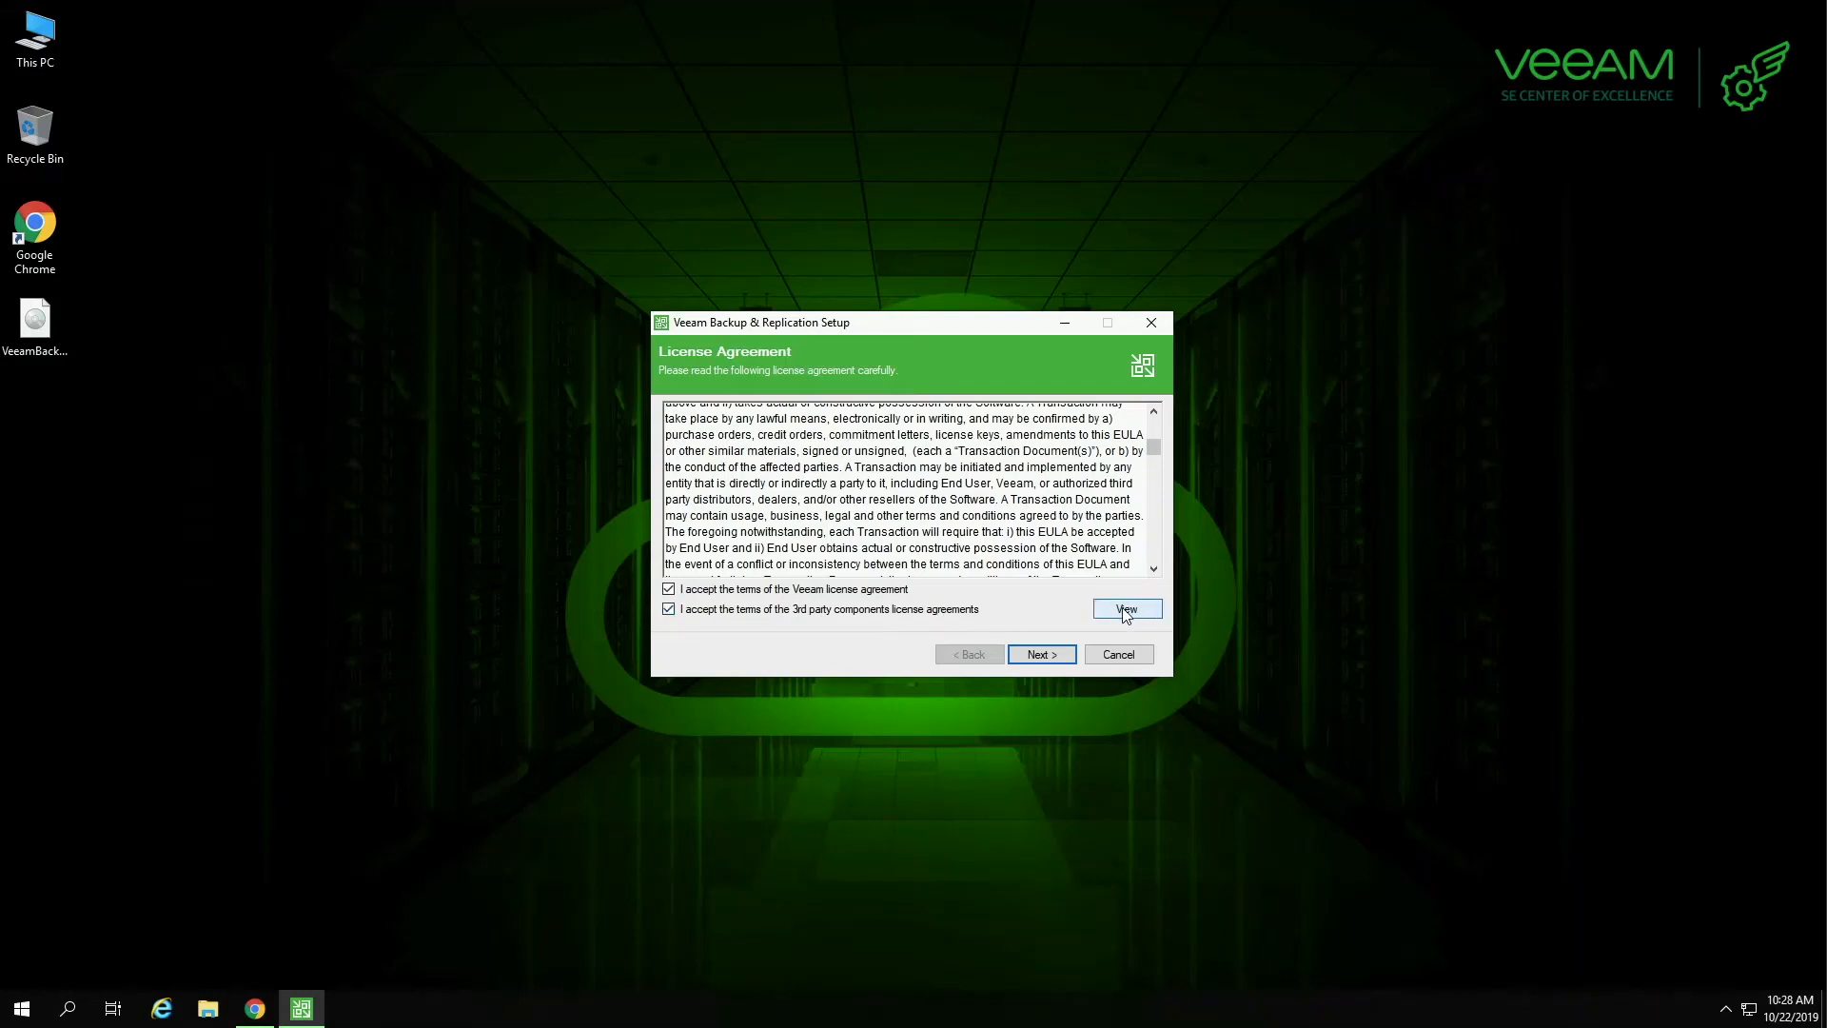
left_click(1045, 655)
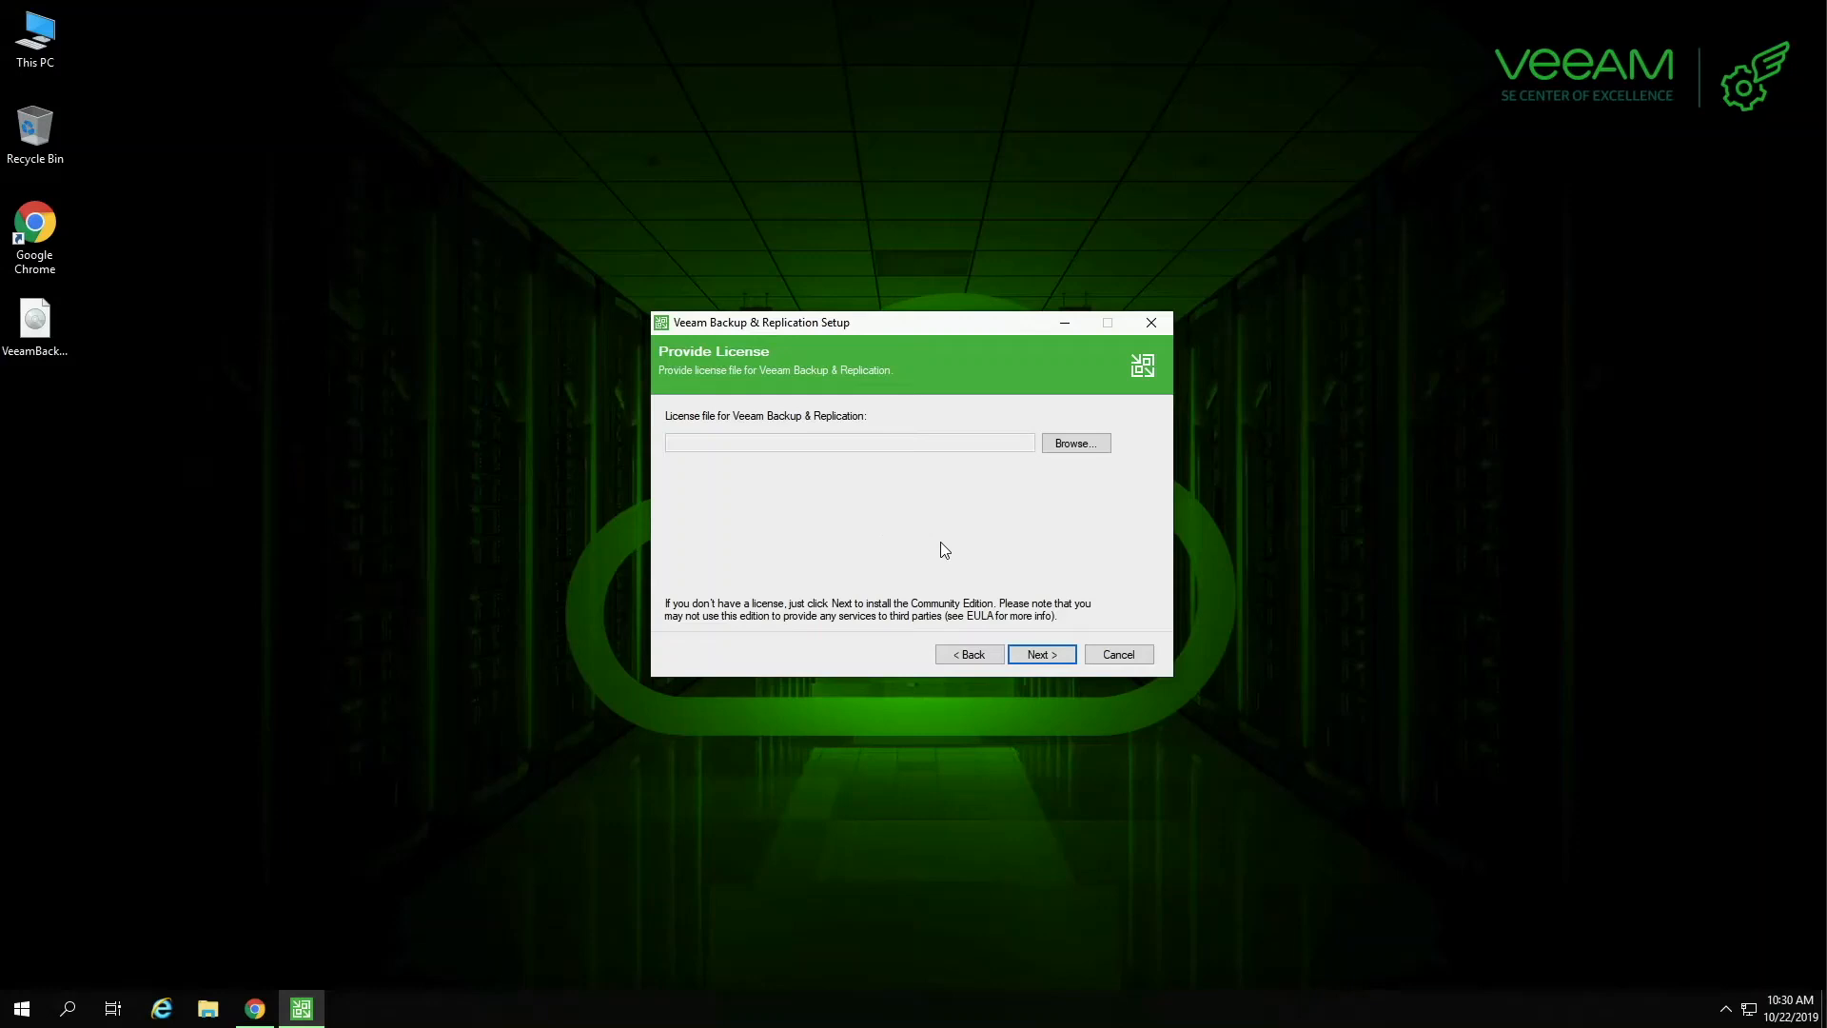
Continue without a license file to use the Community Edition, and keep all program features and the default install folder.
left_click(1042, 656)
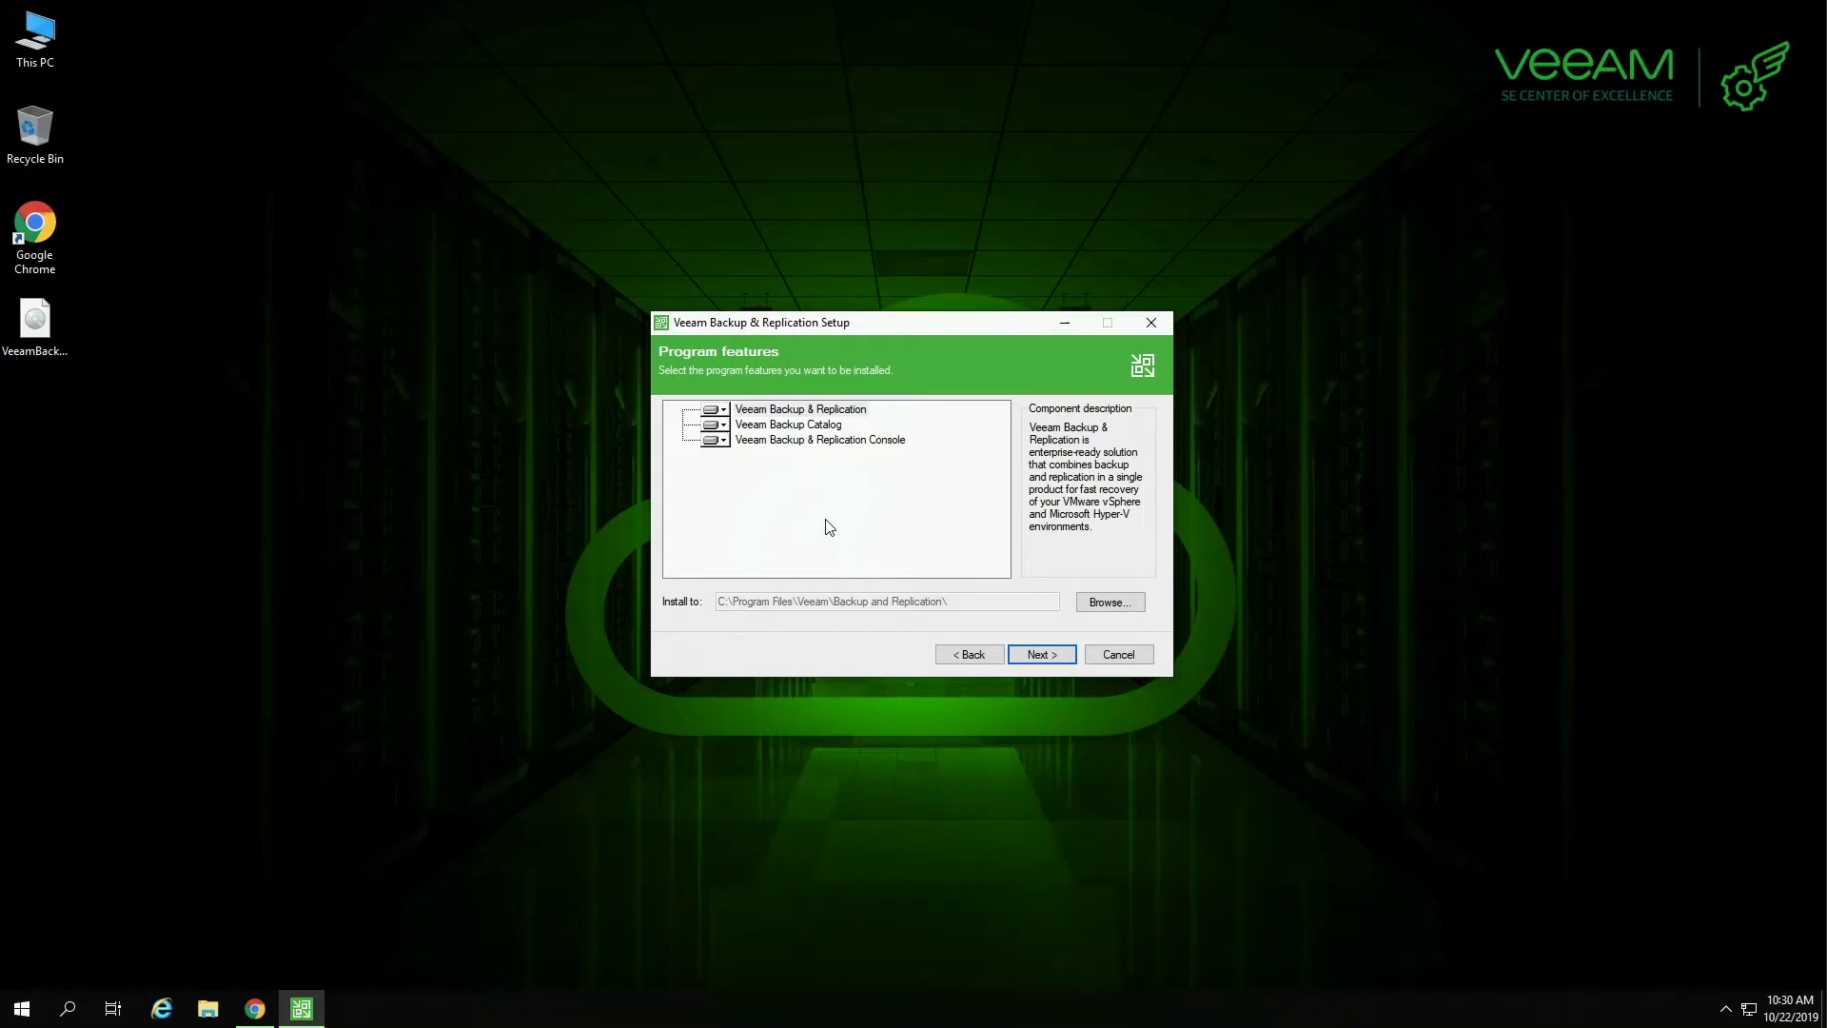
left_click(822, 440)
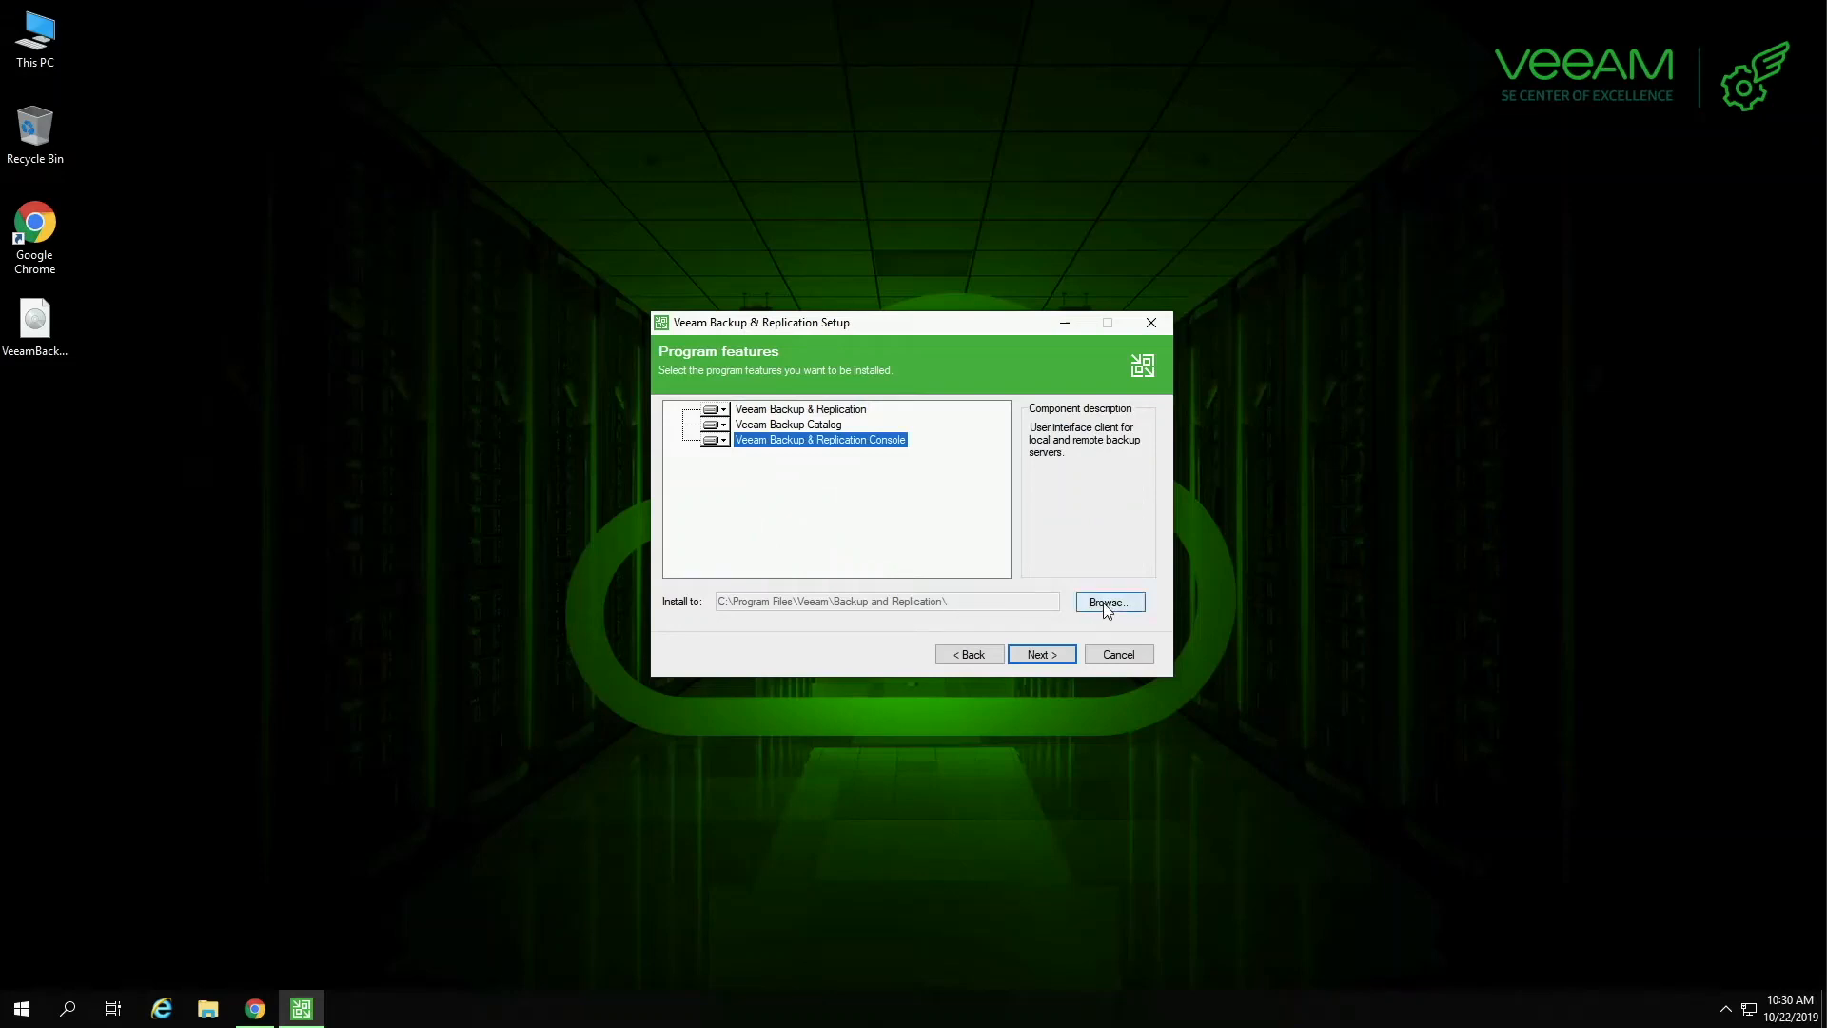
left_click(1041, 655)
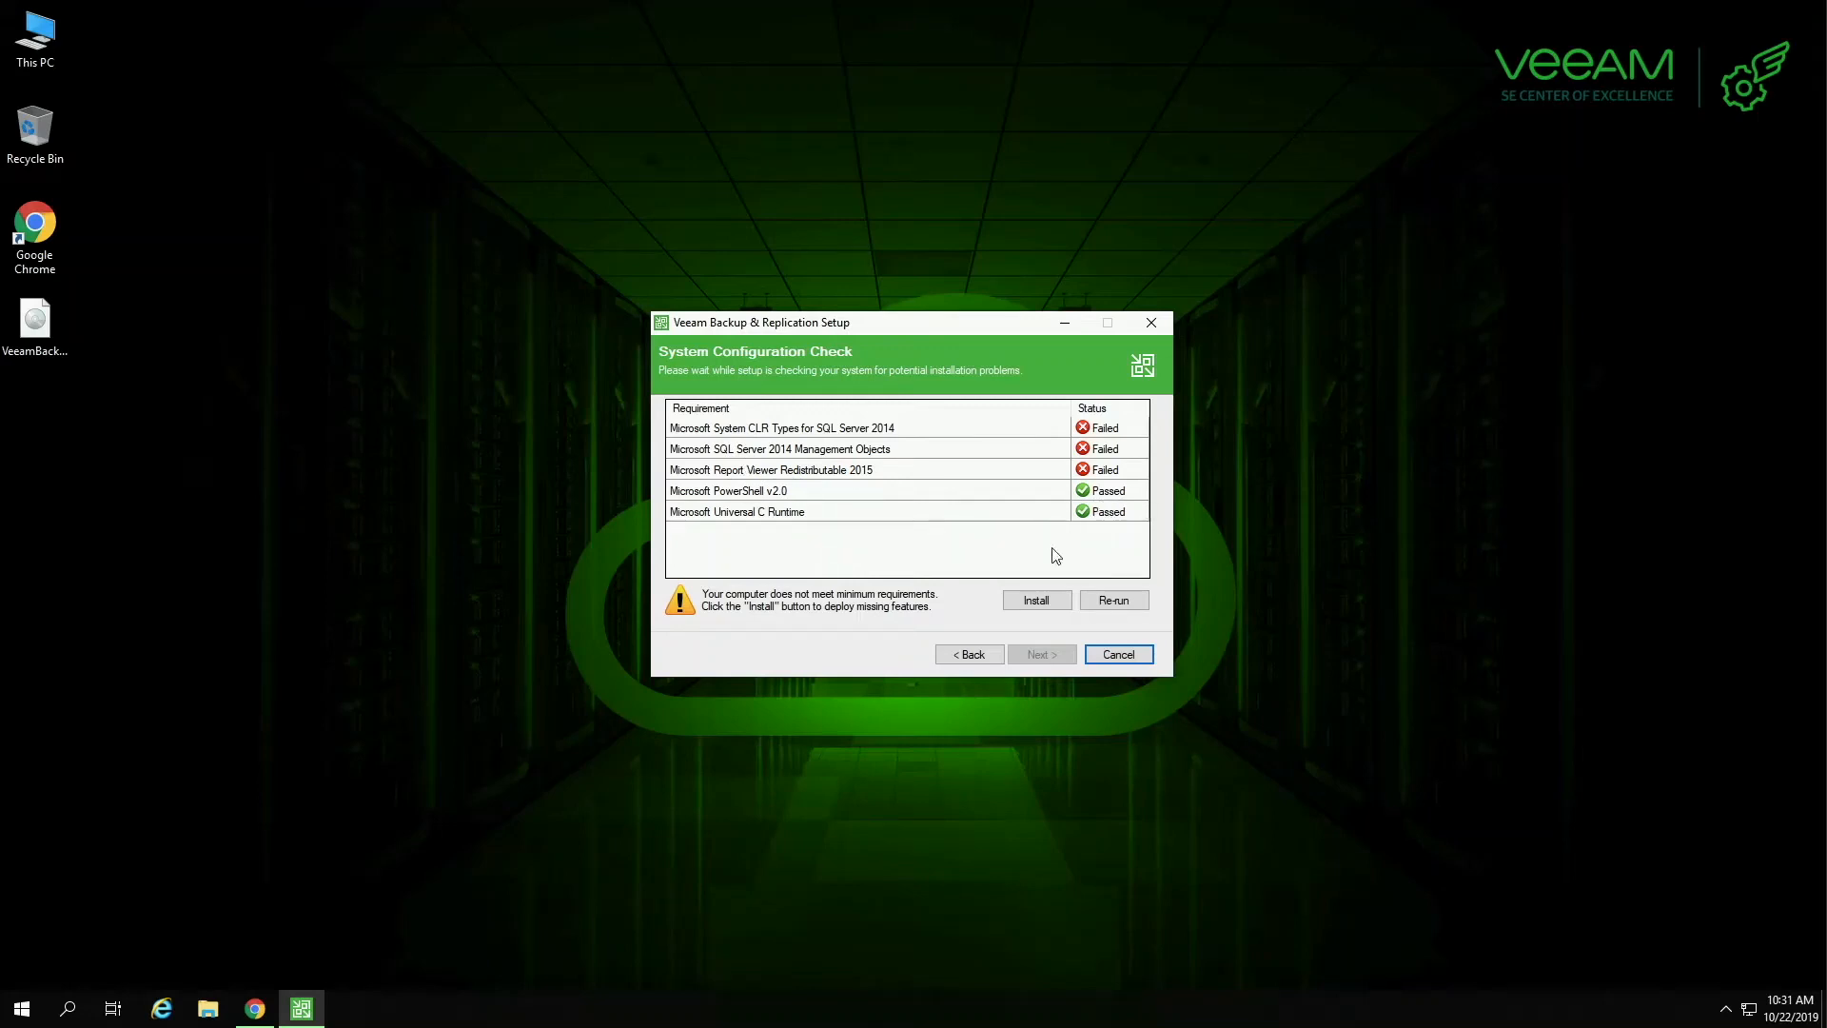
Install the missing Microsoft prerequisites from the system configuration check and continue to the default configuration.
left_click(1038, 604)
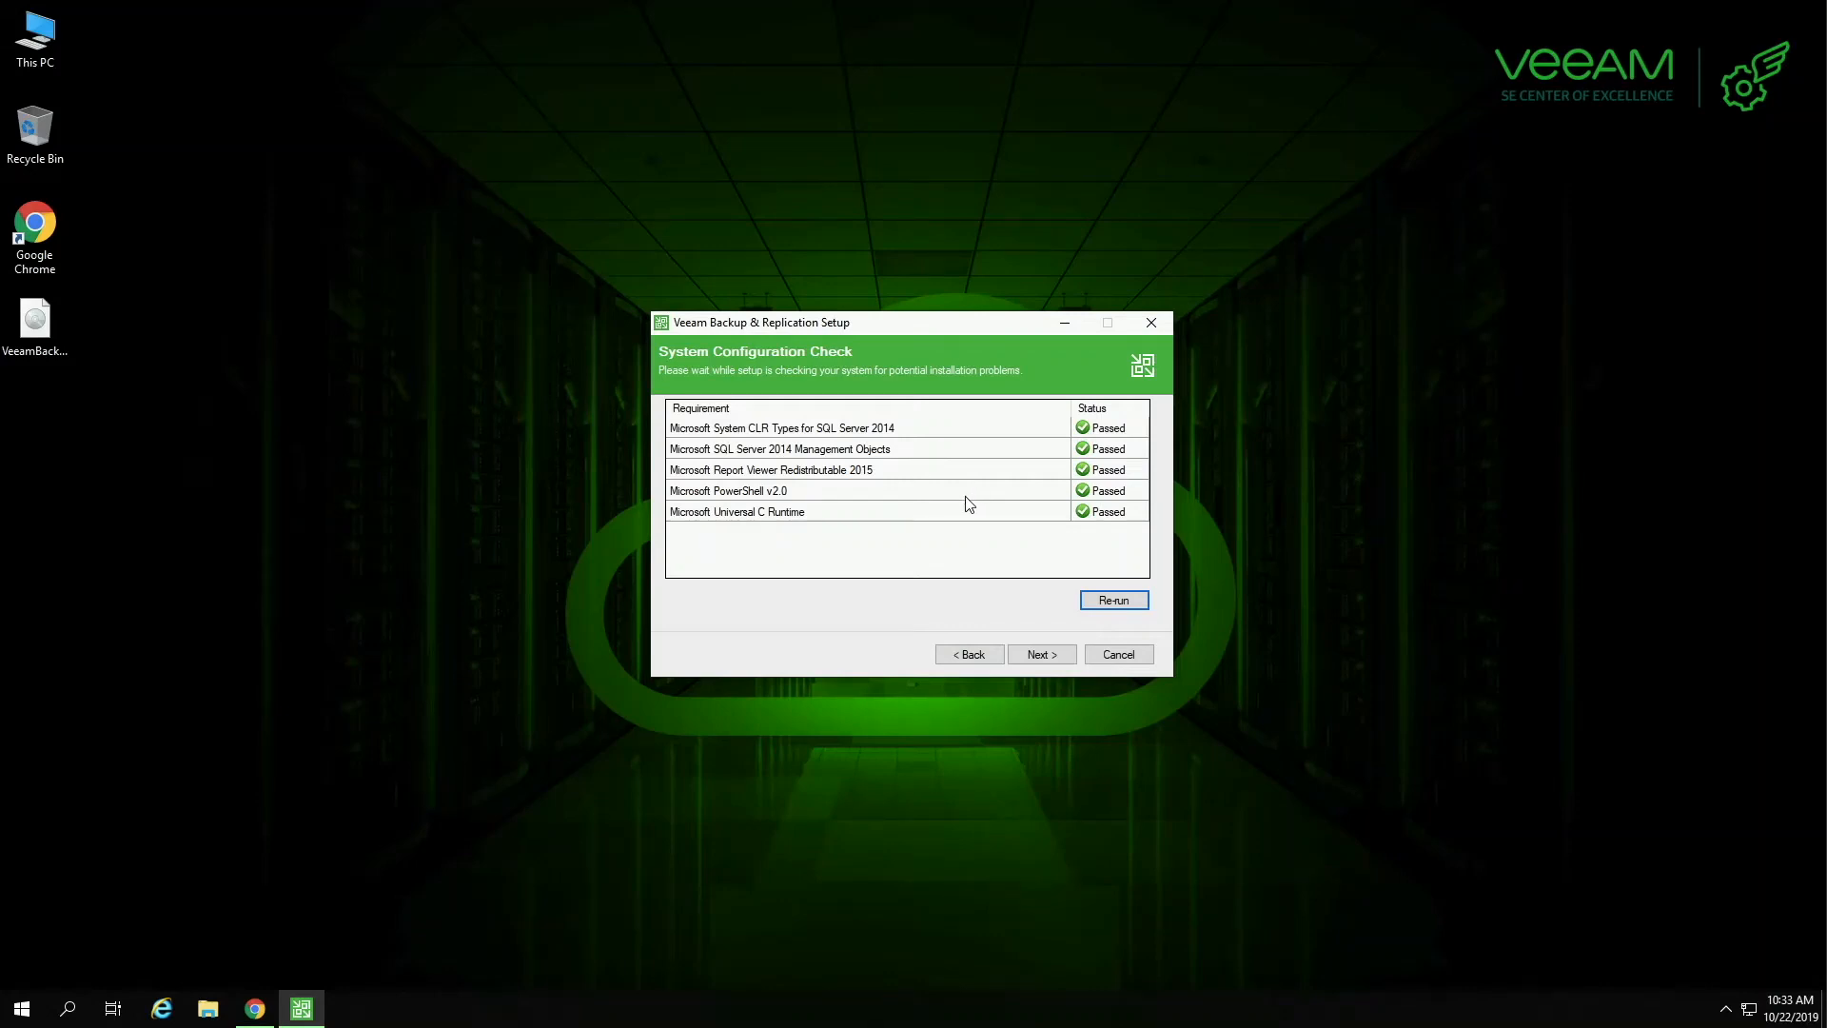
left_click(1041, 654)
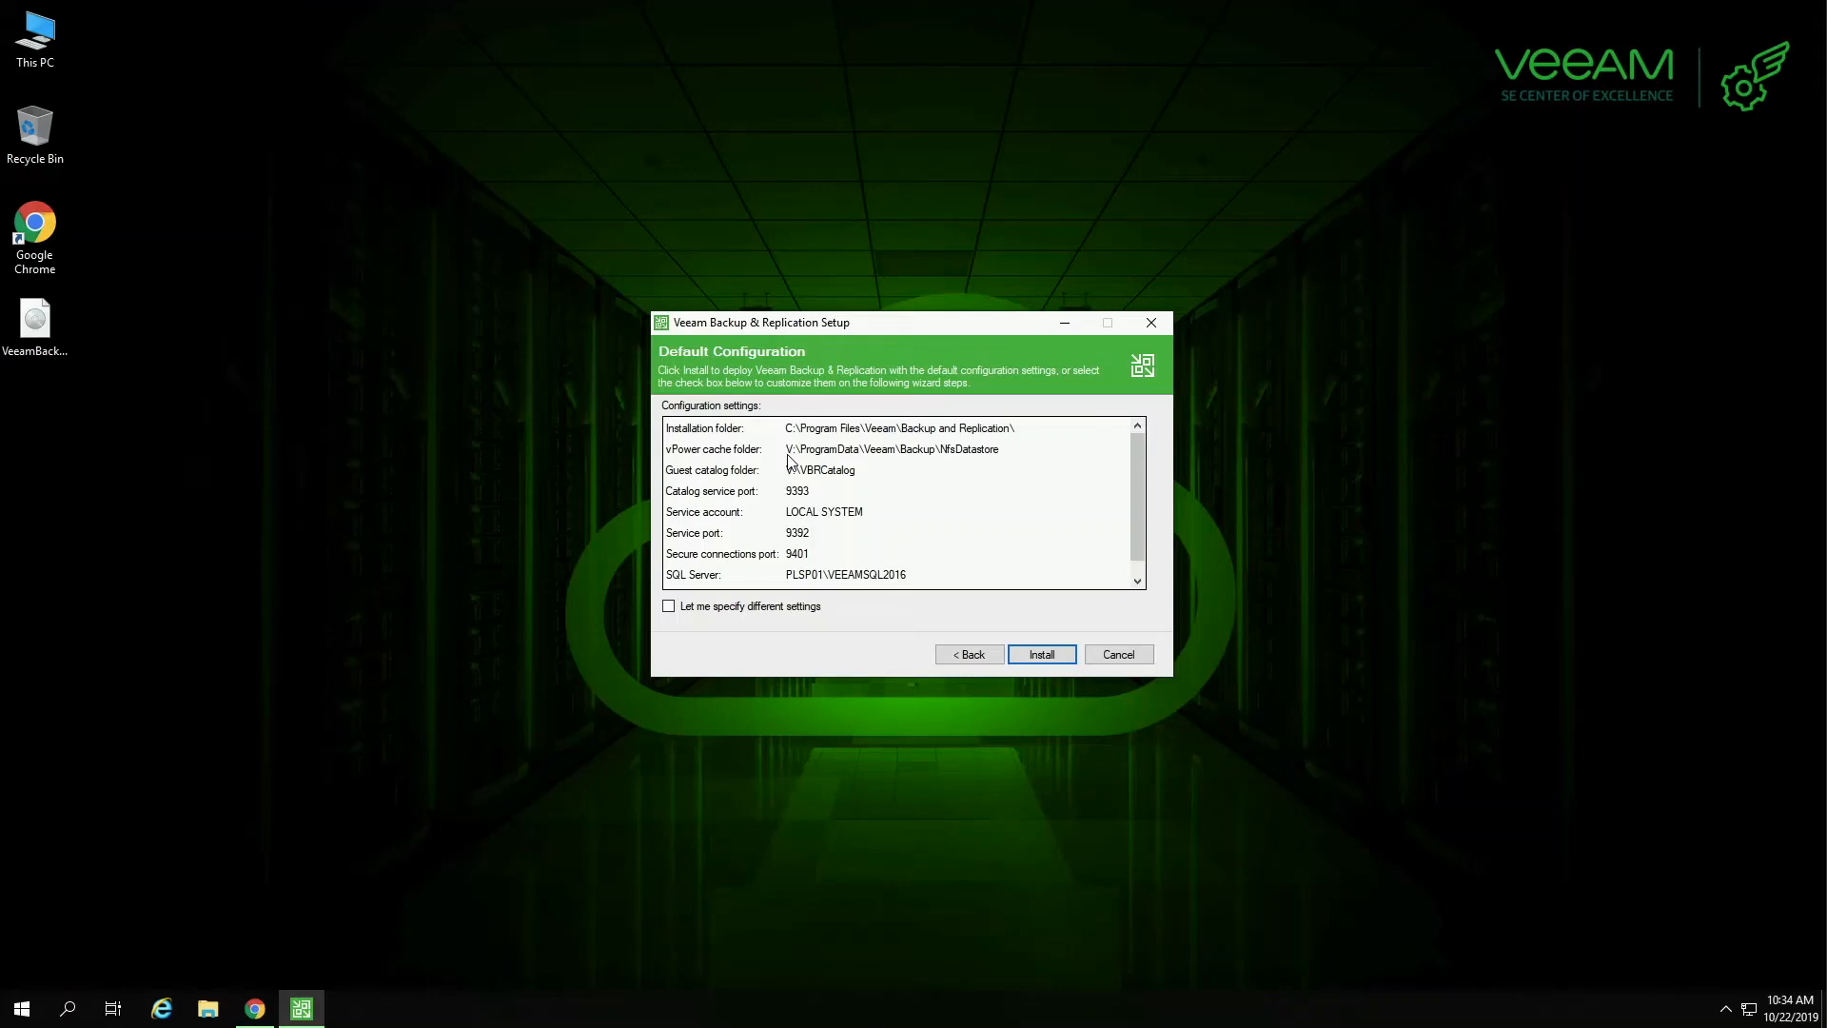
Compare the free space on Local Disk (C:) and ReFS Repository (V:) in This PC, and return to the setup wizard.
double_click(49, 45)
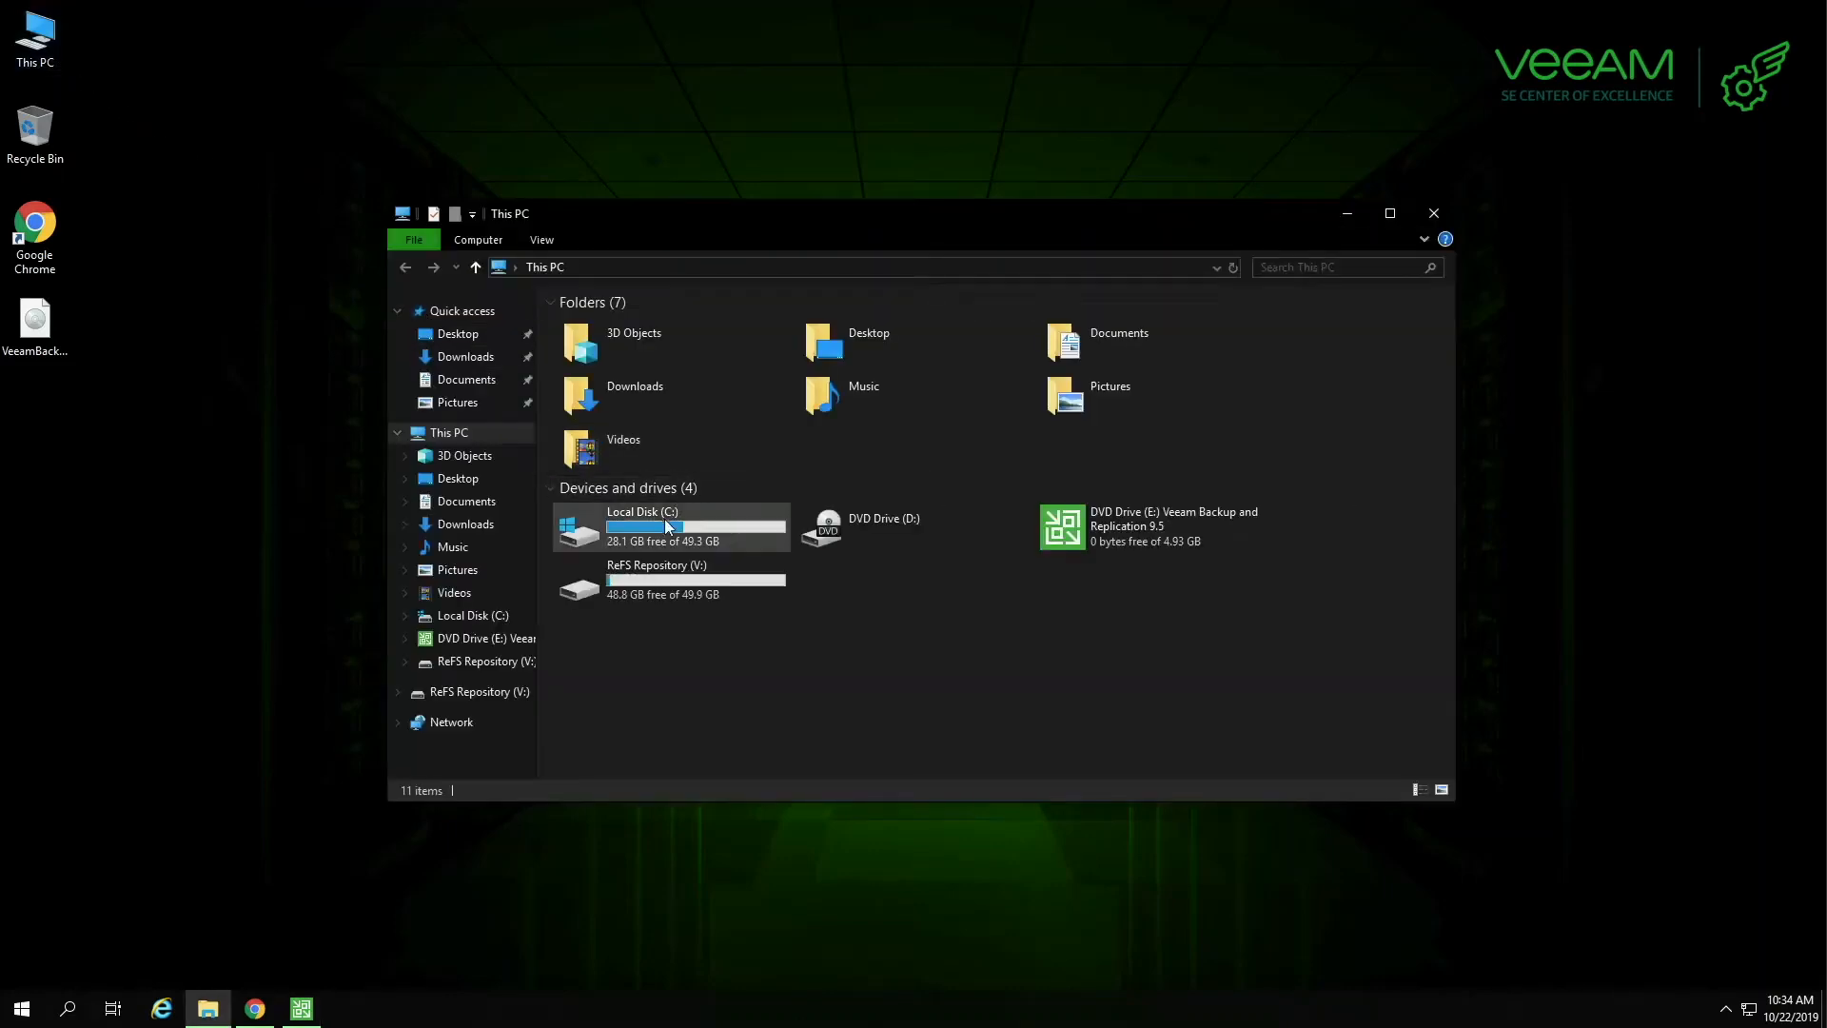
left_click(665, 528)
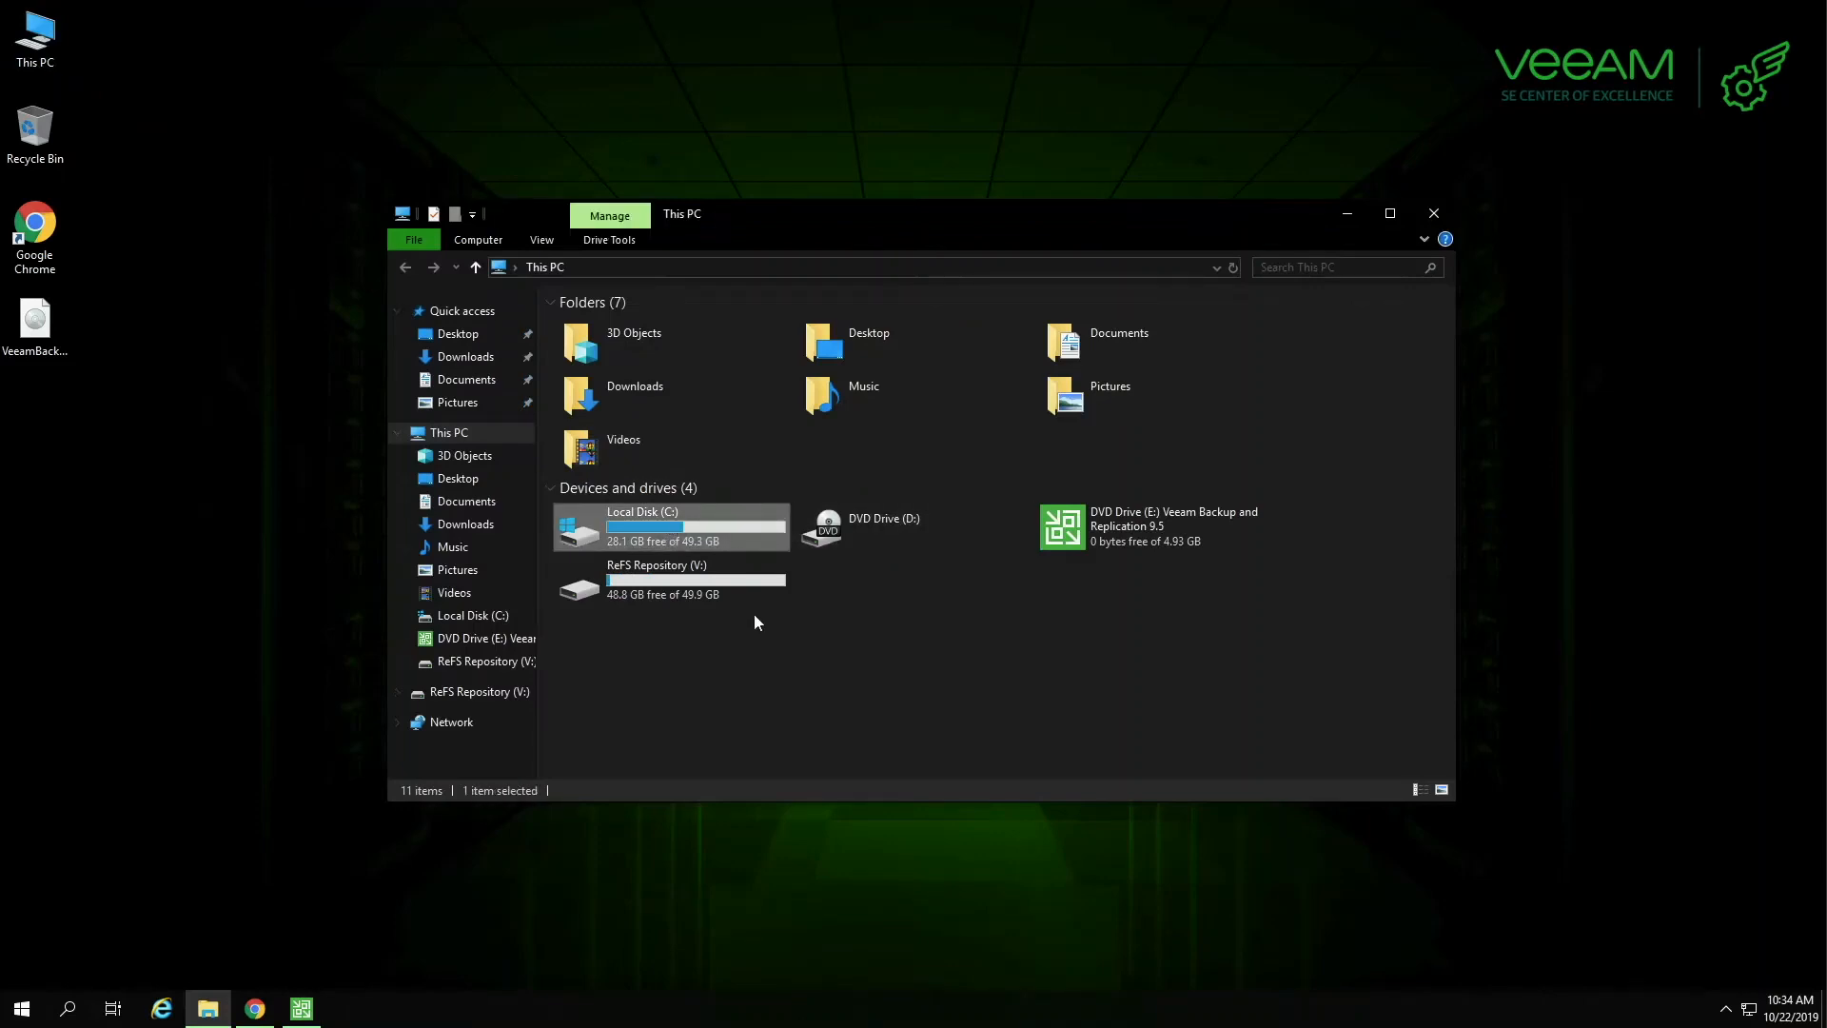
left_click(684, 584)
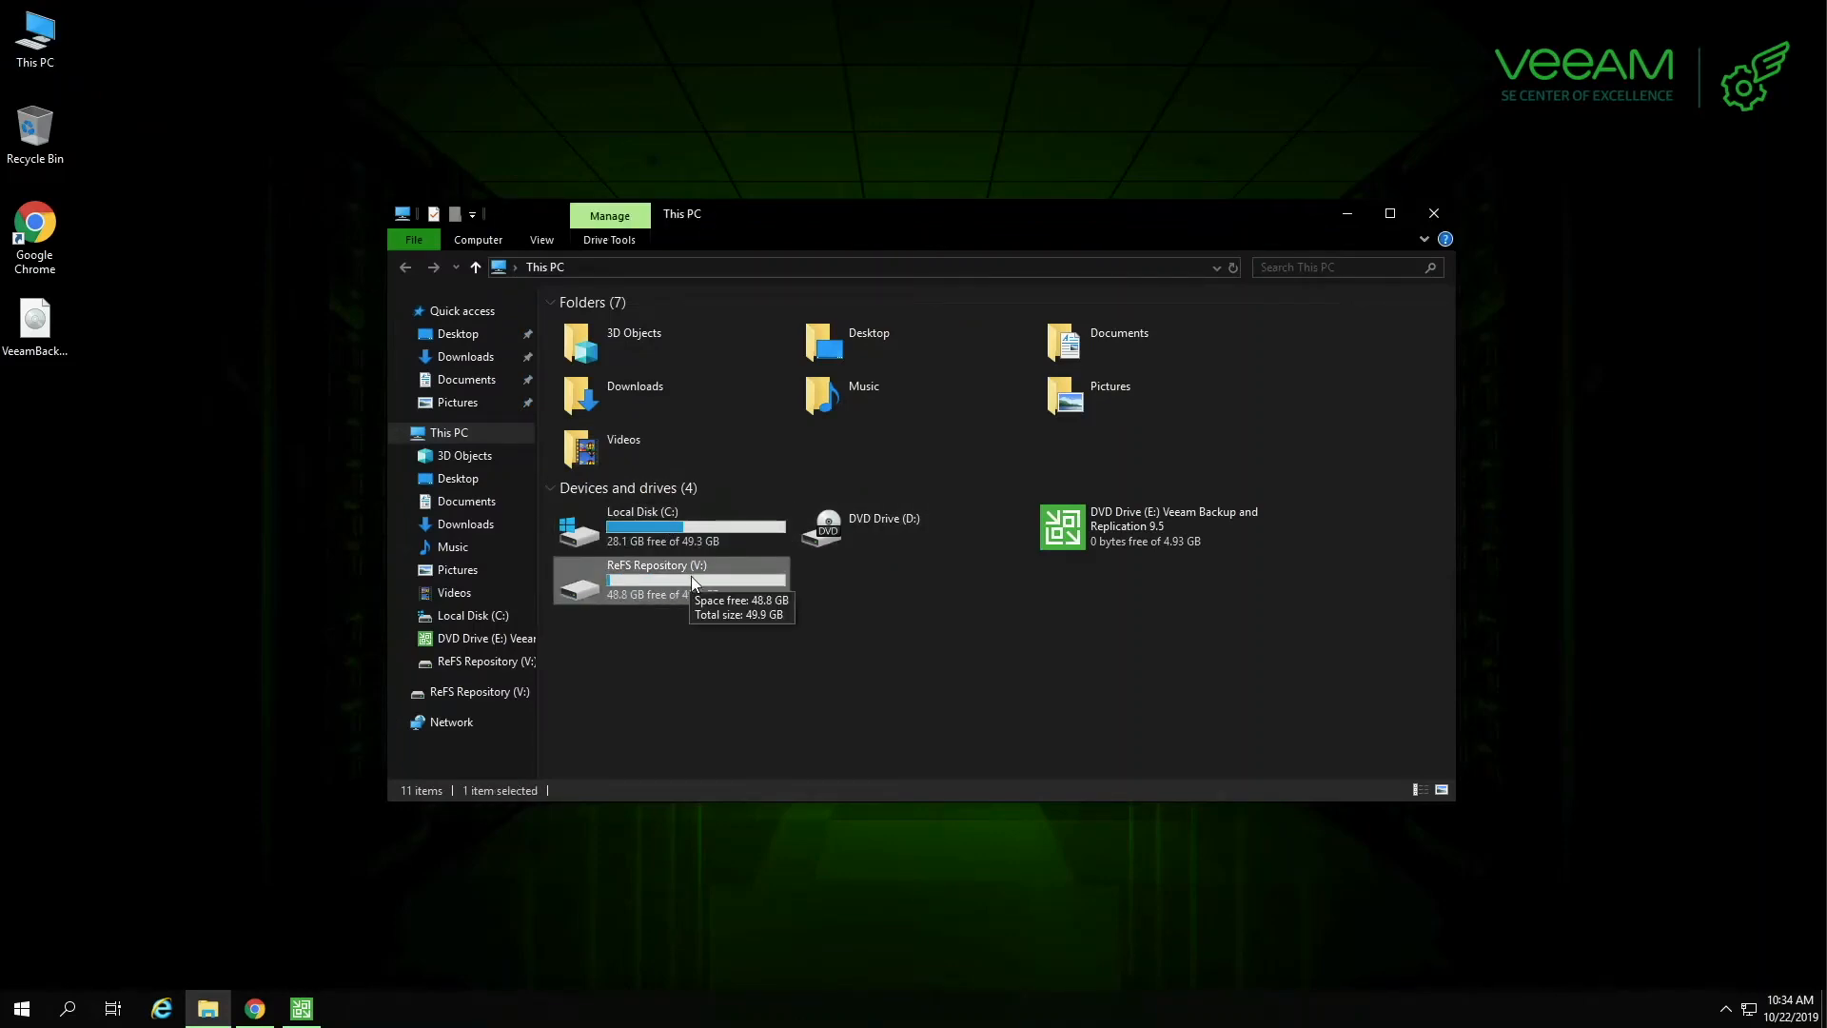
left_click(1415, 224)
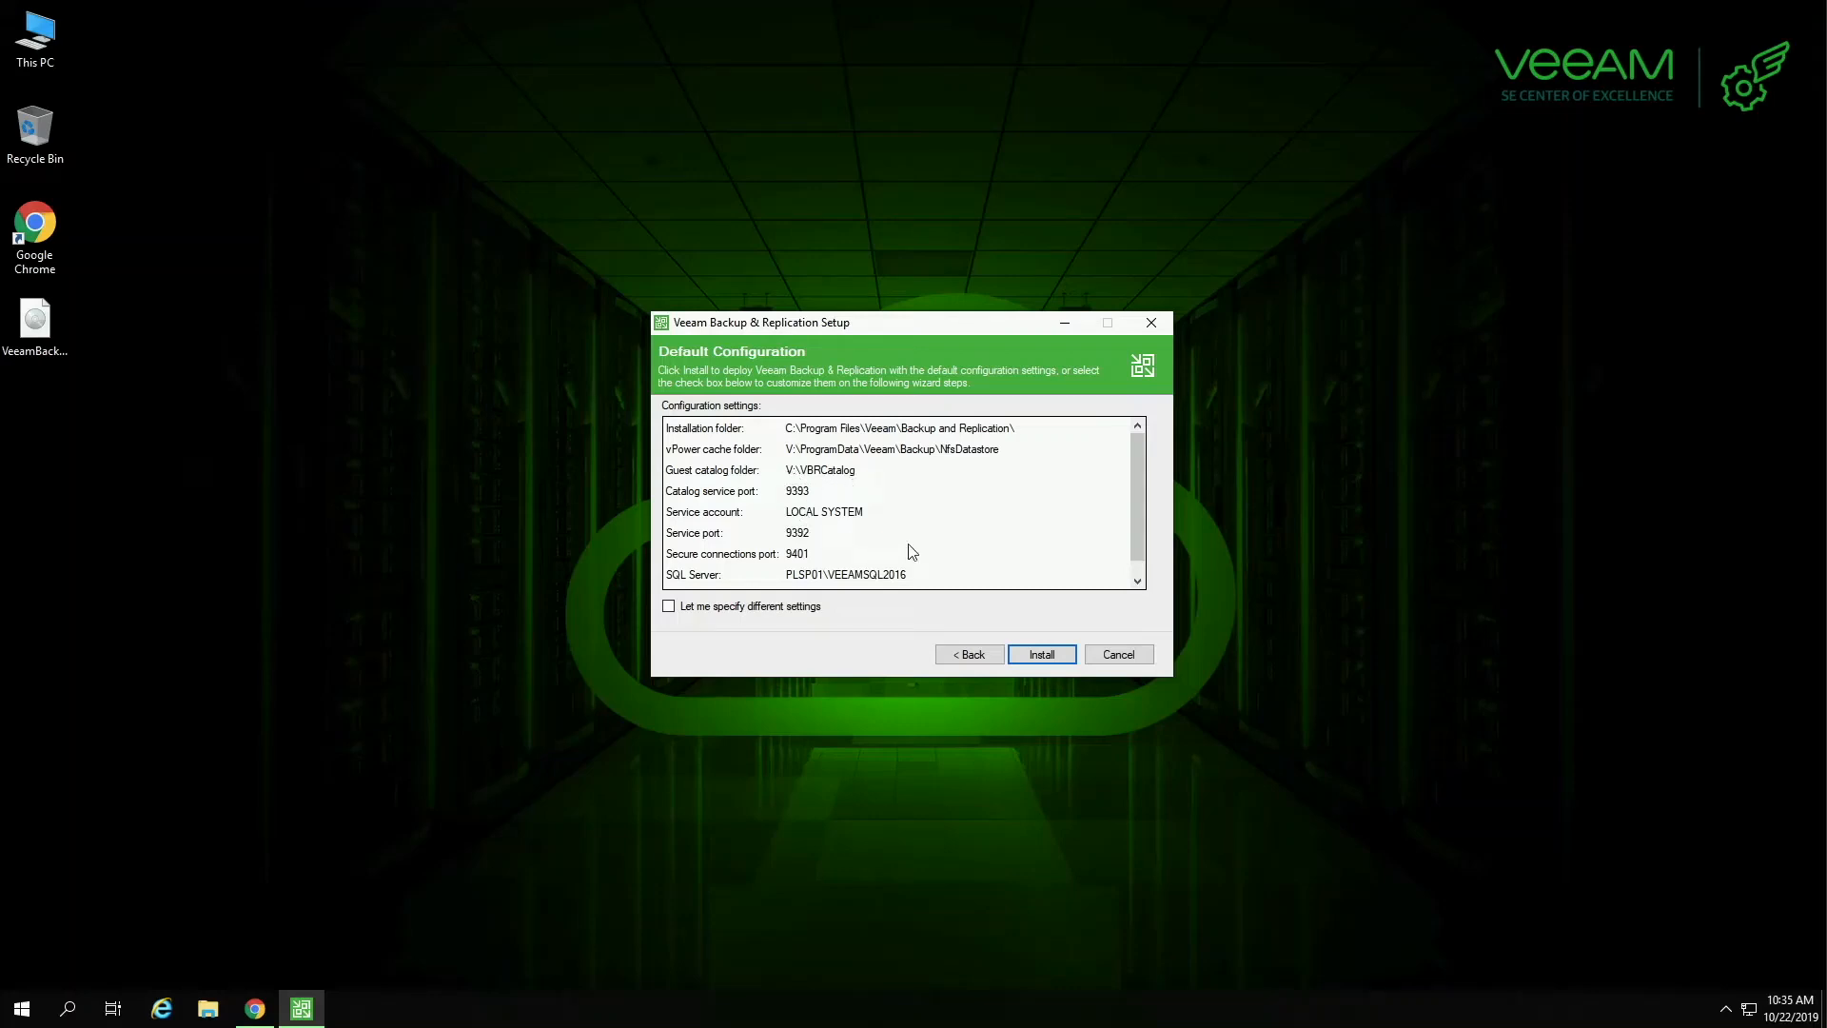
Choose to specify different configuration settings and keep the LOCAL SYSTEM account for the Veeam service.
scroll(1135, 493, "down", 1)
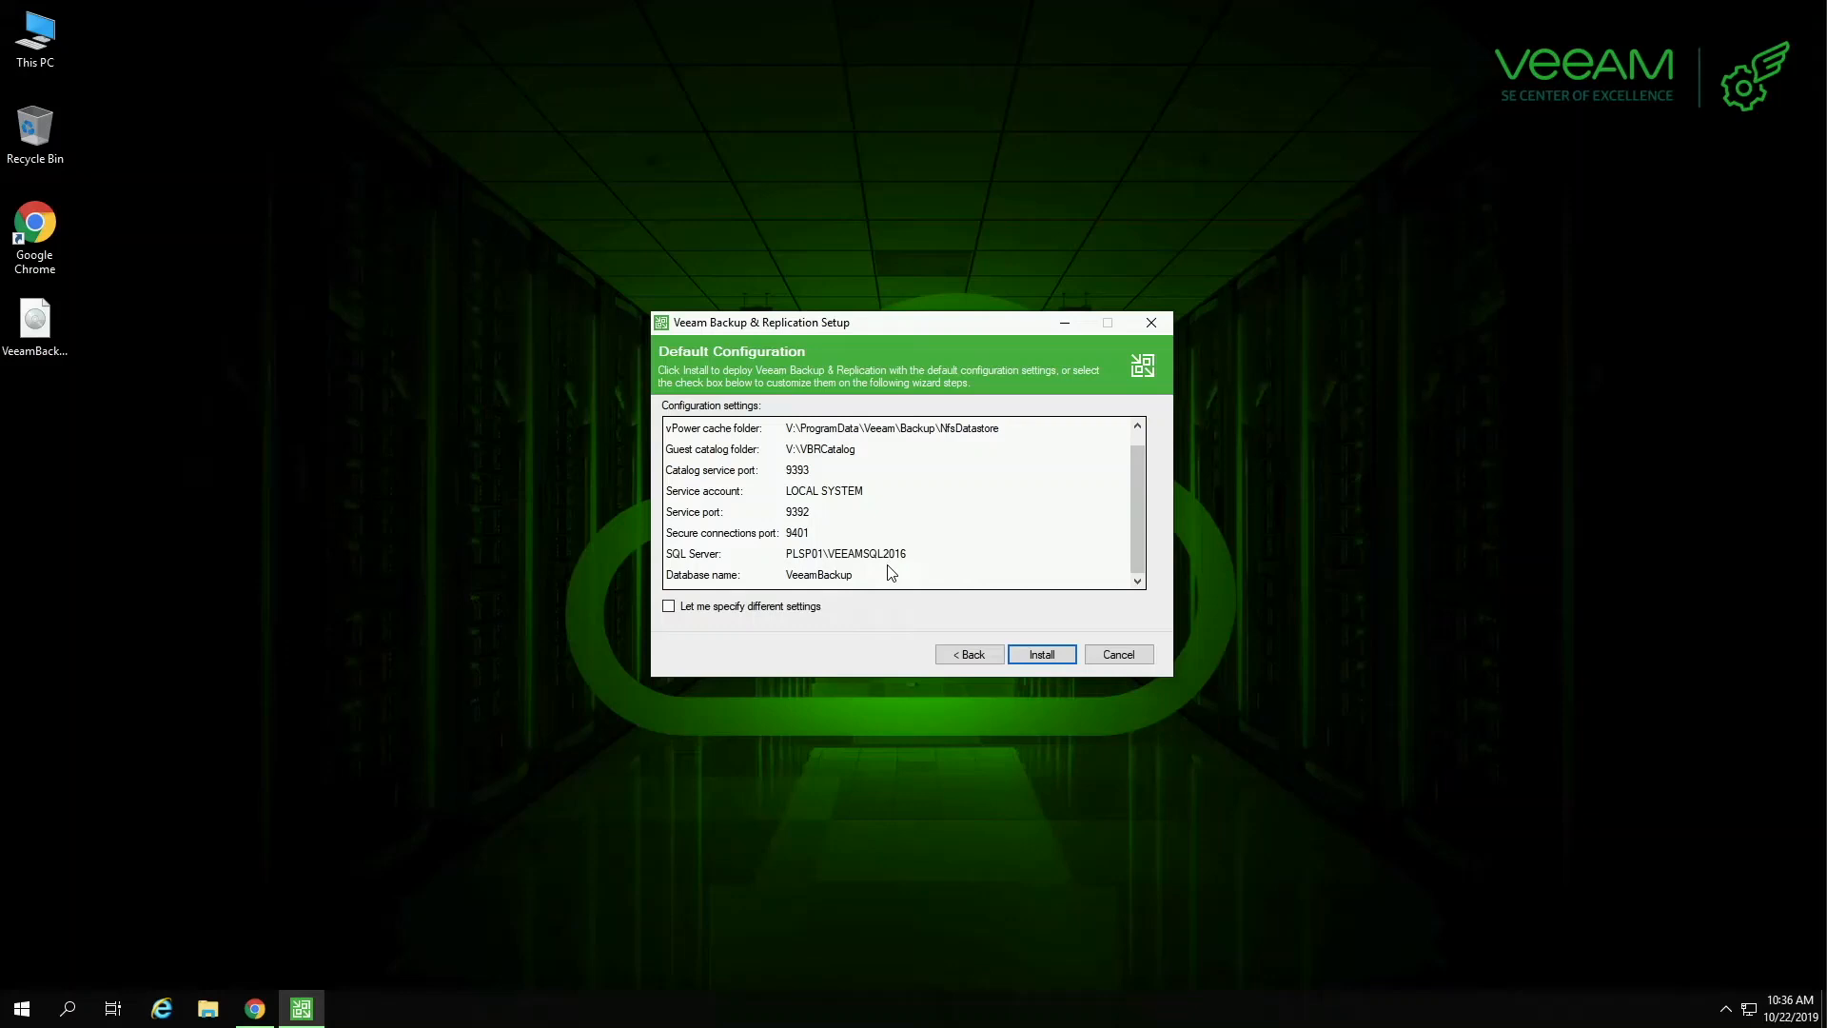
left_click(669, 609)
left_click(669, 609)
left_click(692, 607)
left_click(1036, 655)
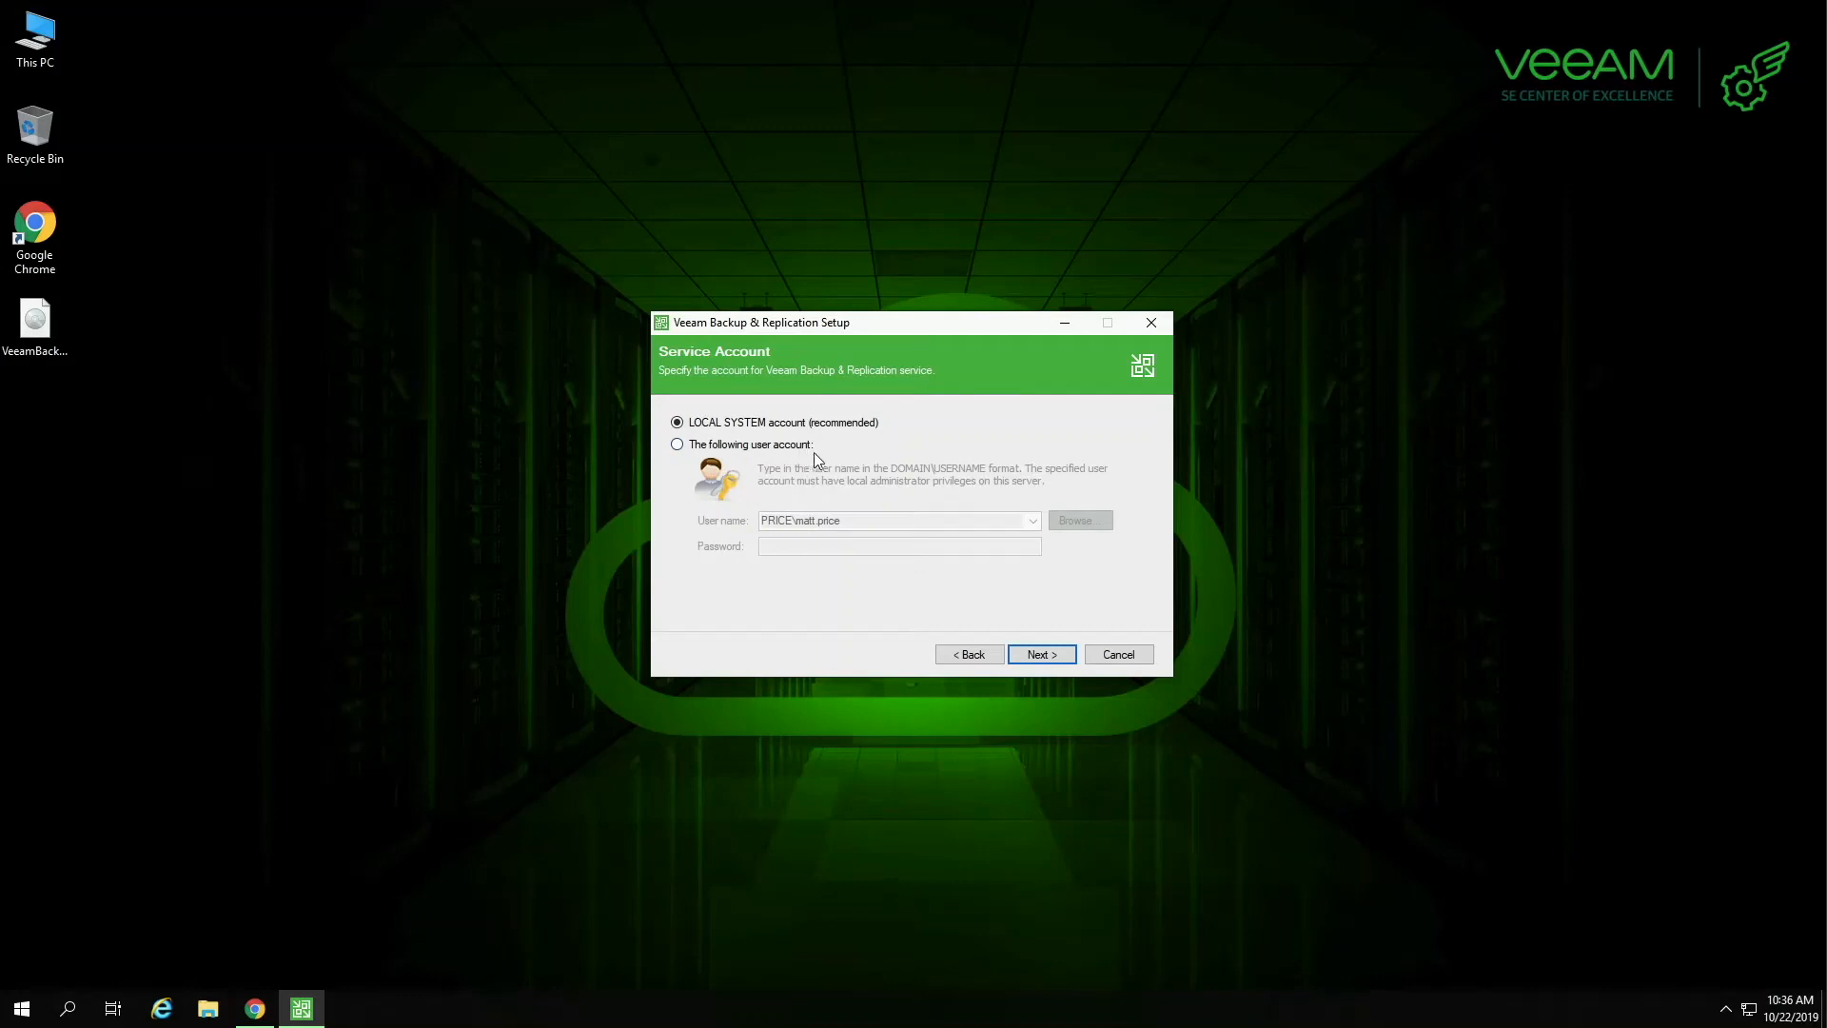
left_click(1041, 657)
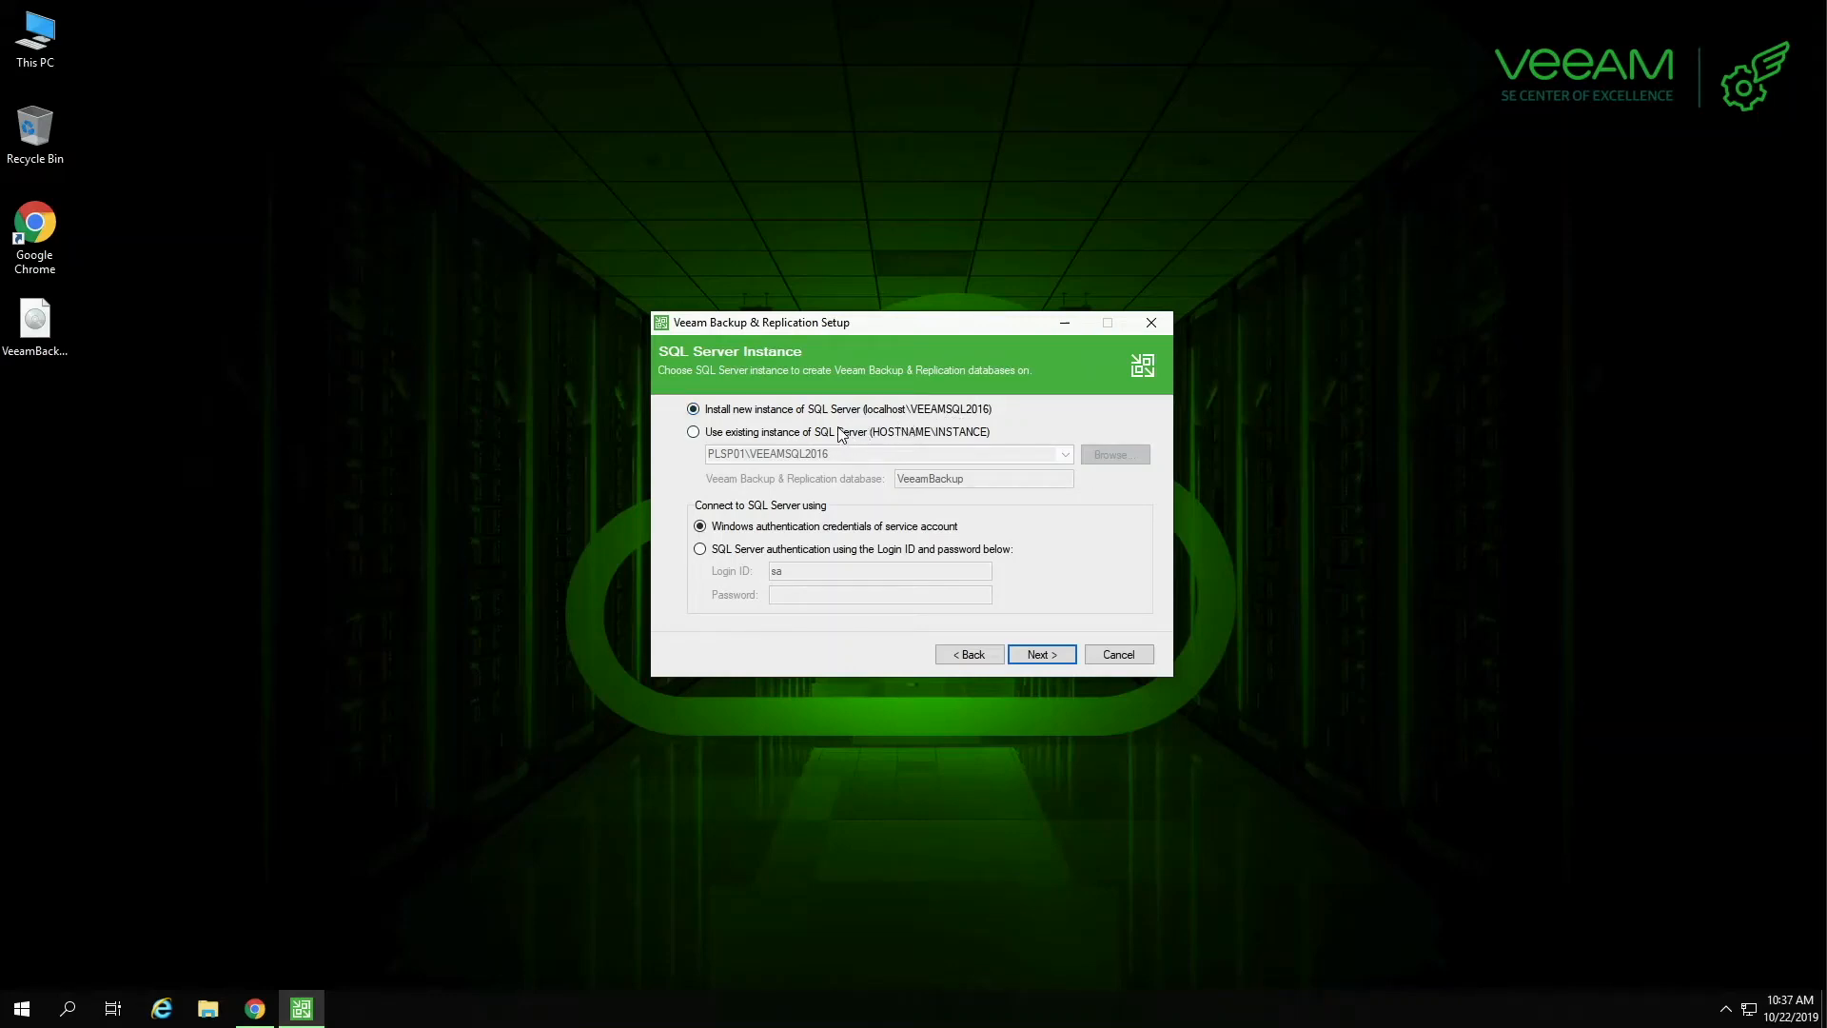
left_click(726, 435)
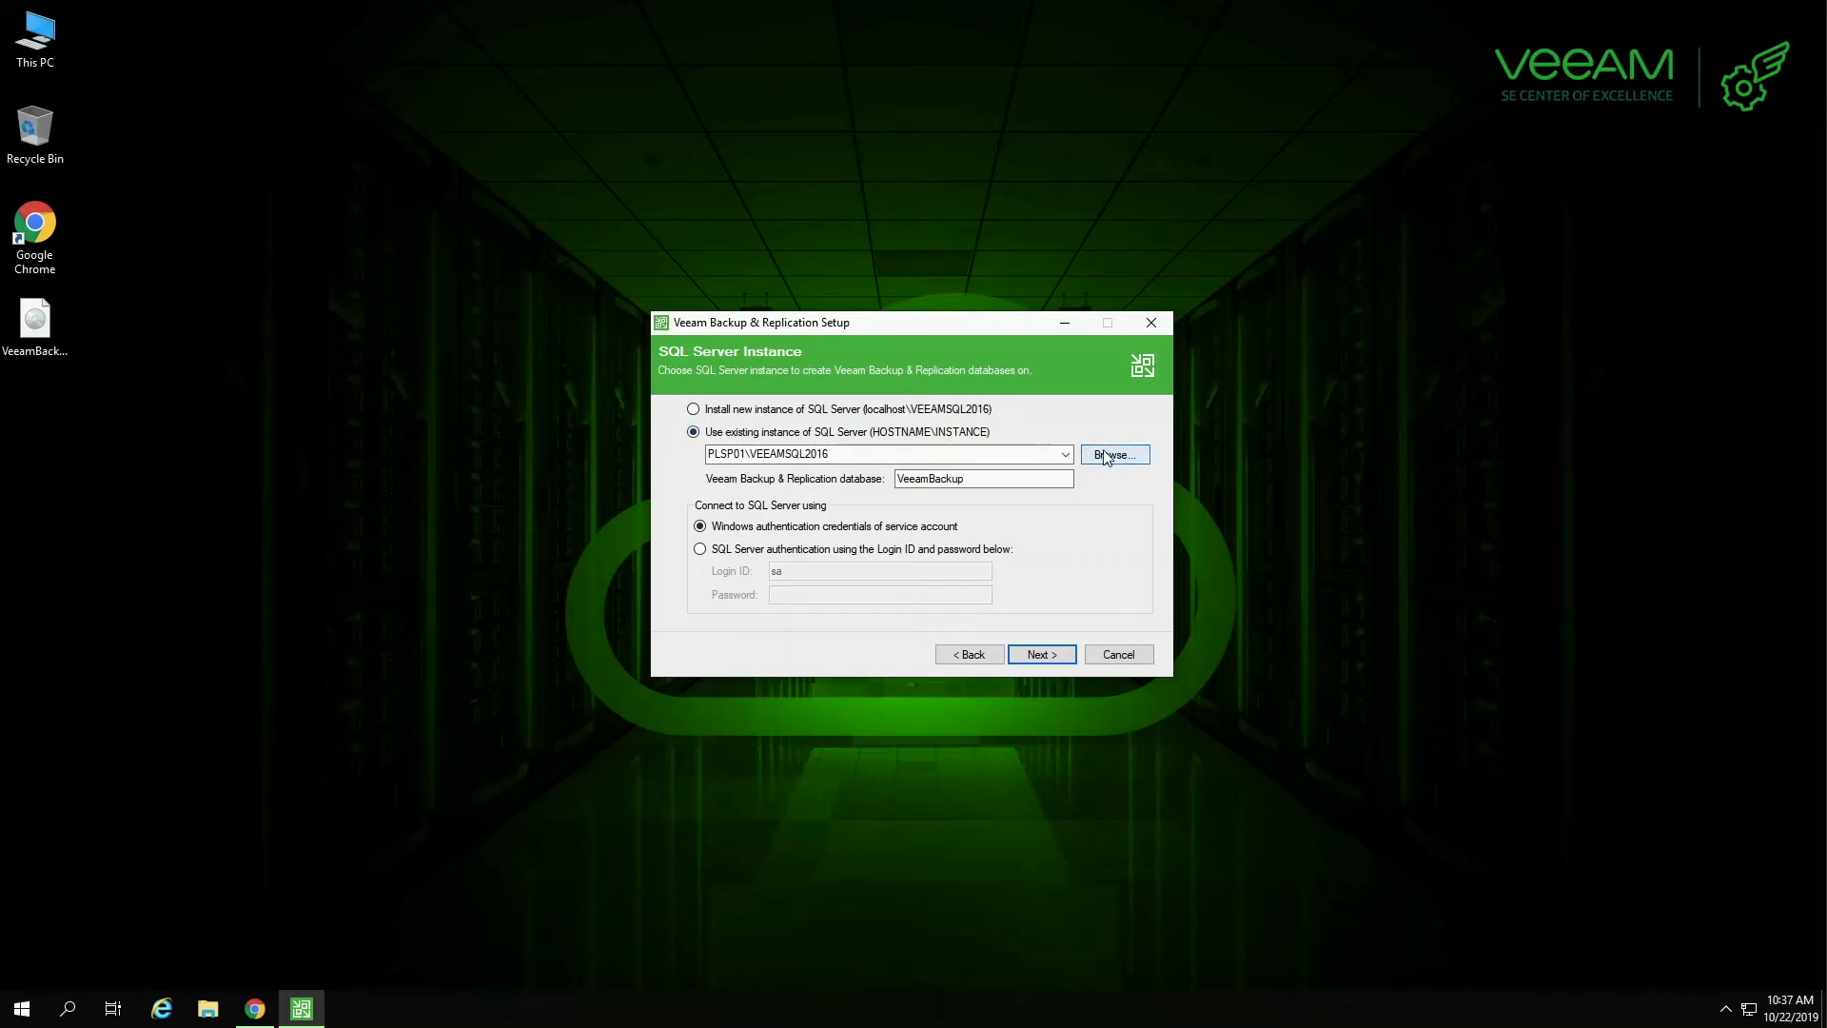
left_click_drag(1003, 483, 868, 488)
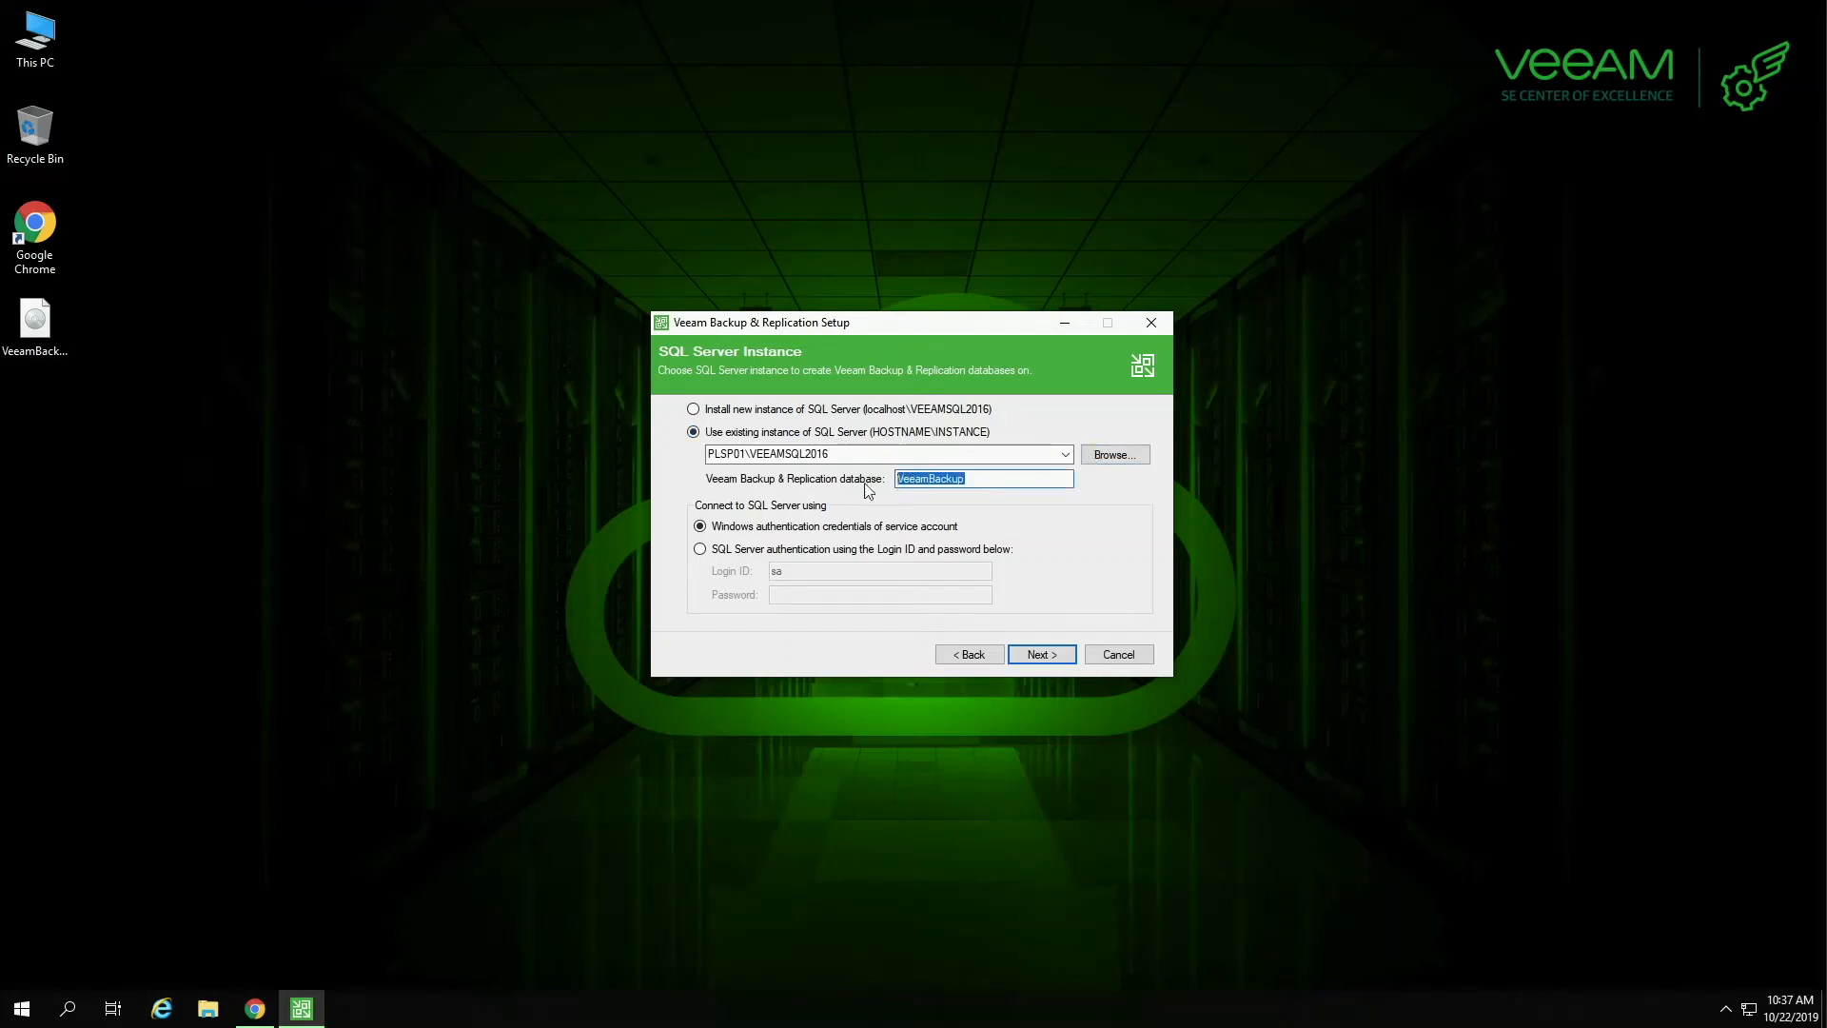
left_click(953, 478)
left_click(774, 410)
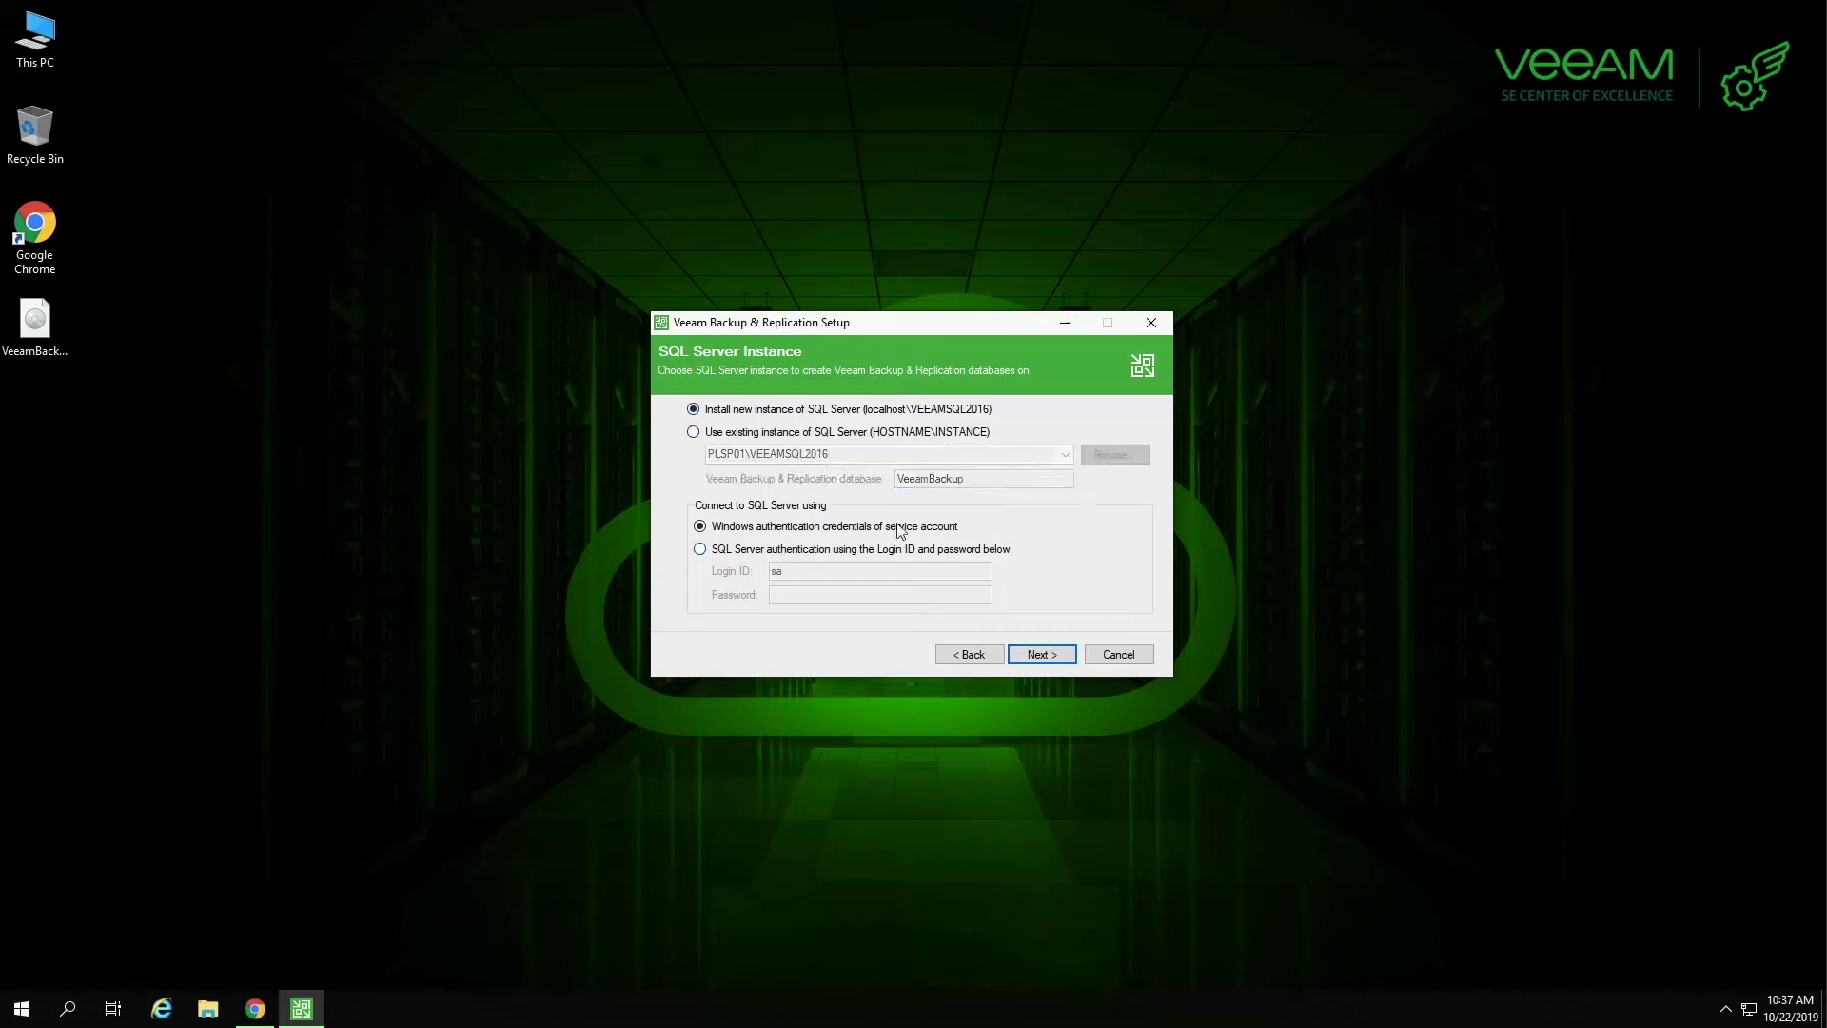
Accept a new local VEEAMSQL2016 instance with Windows authentication, the default ports, and the default data locations on V:.
left_click(1037, 653)
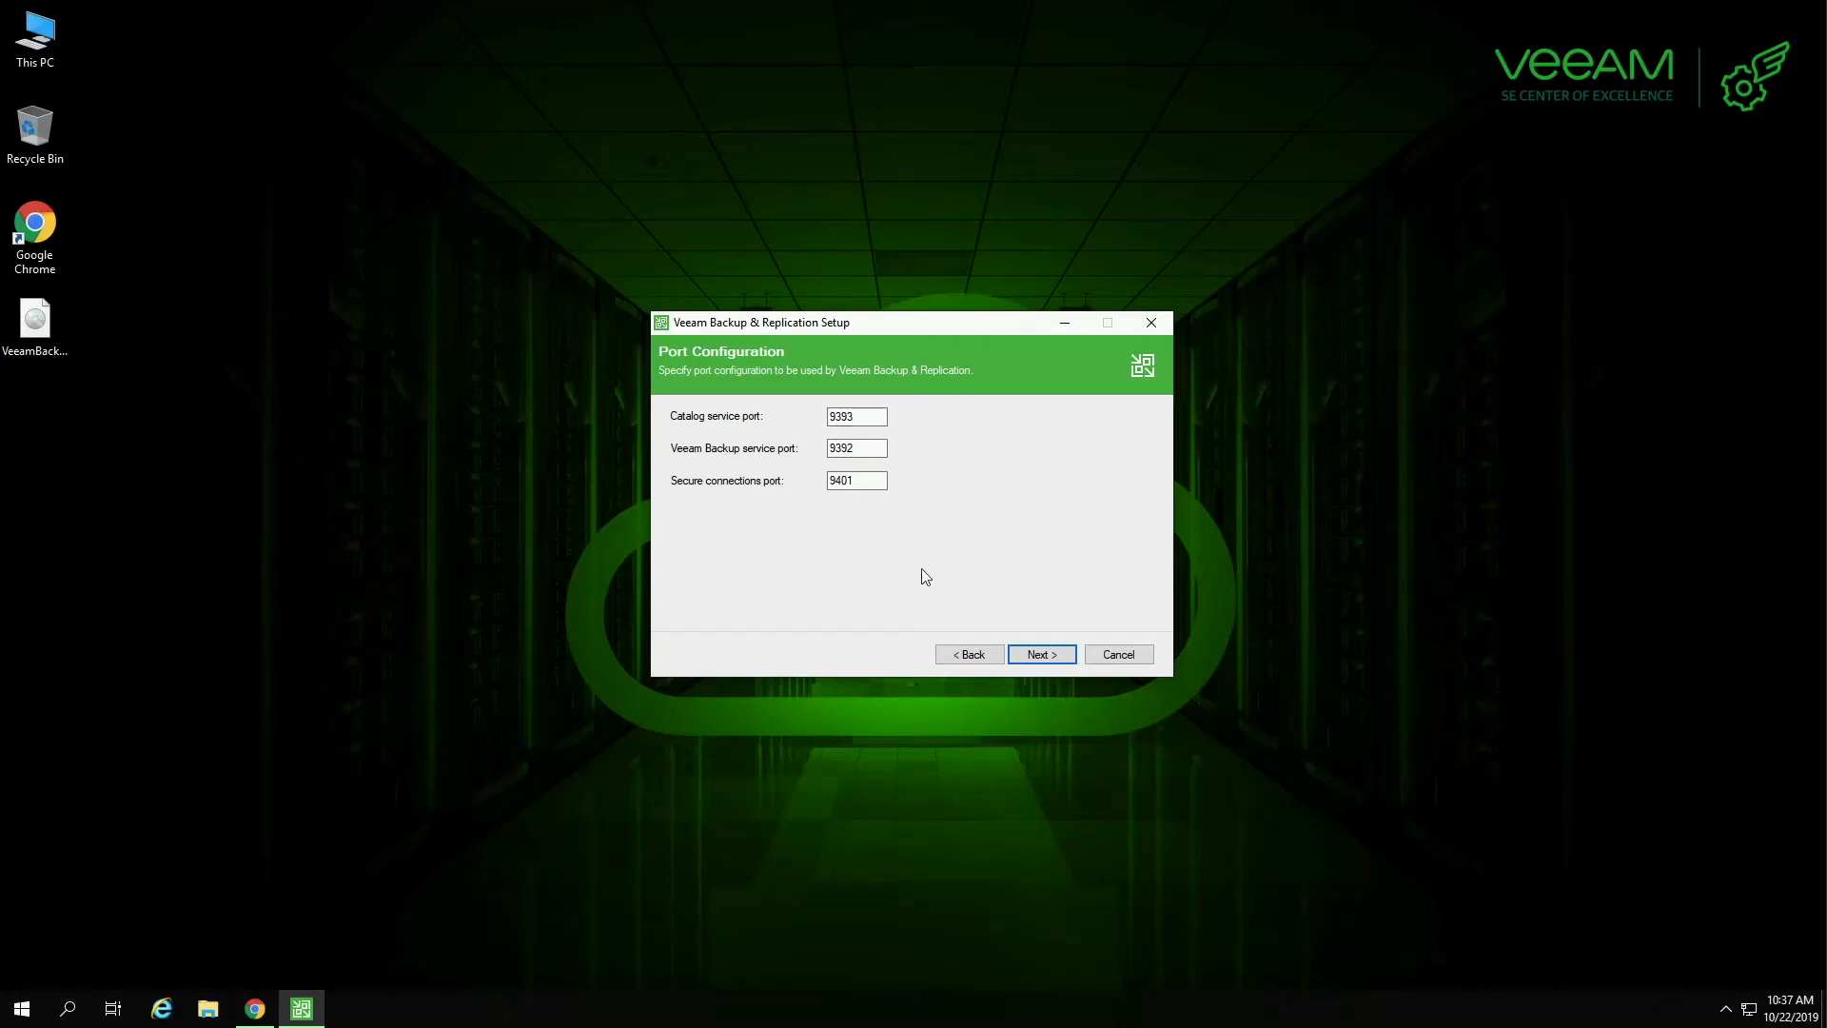
left_click(1041, 662)
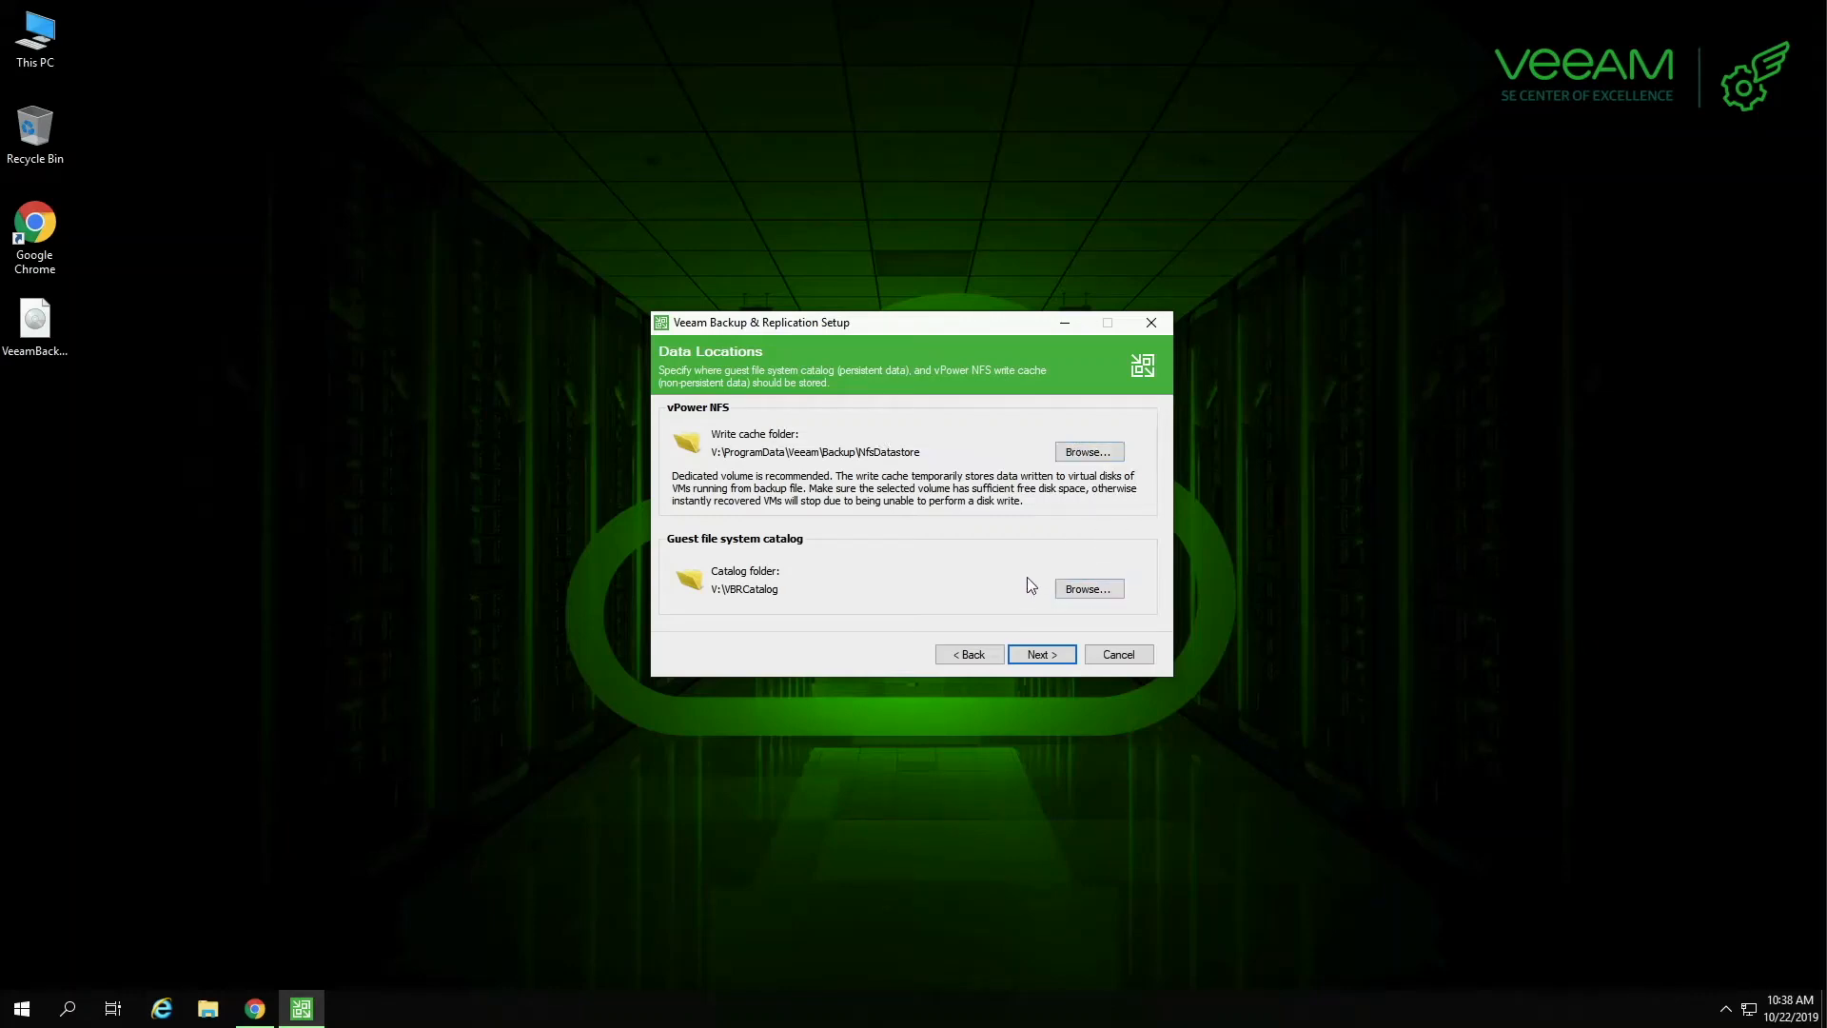
left_click(1038, 652)
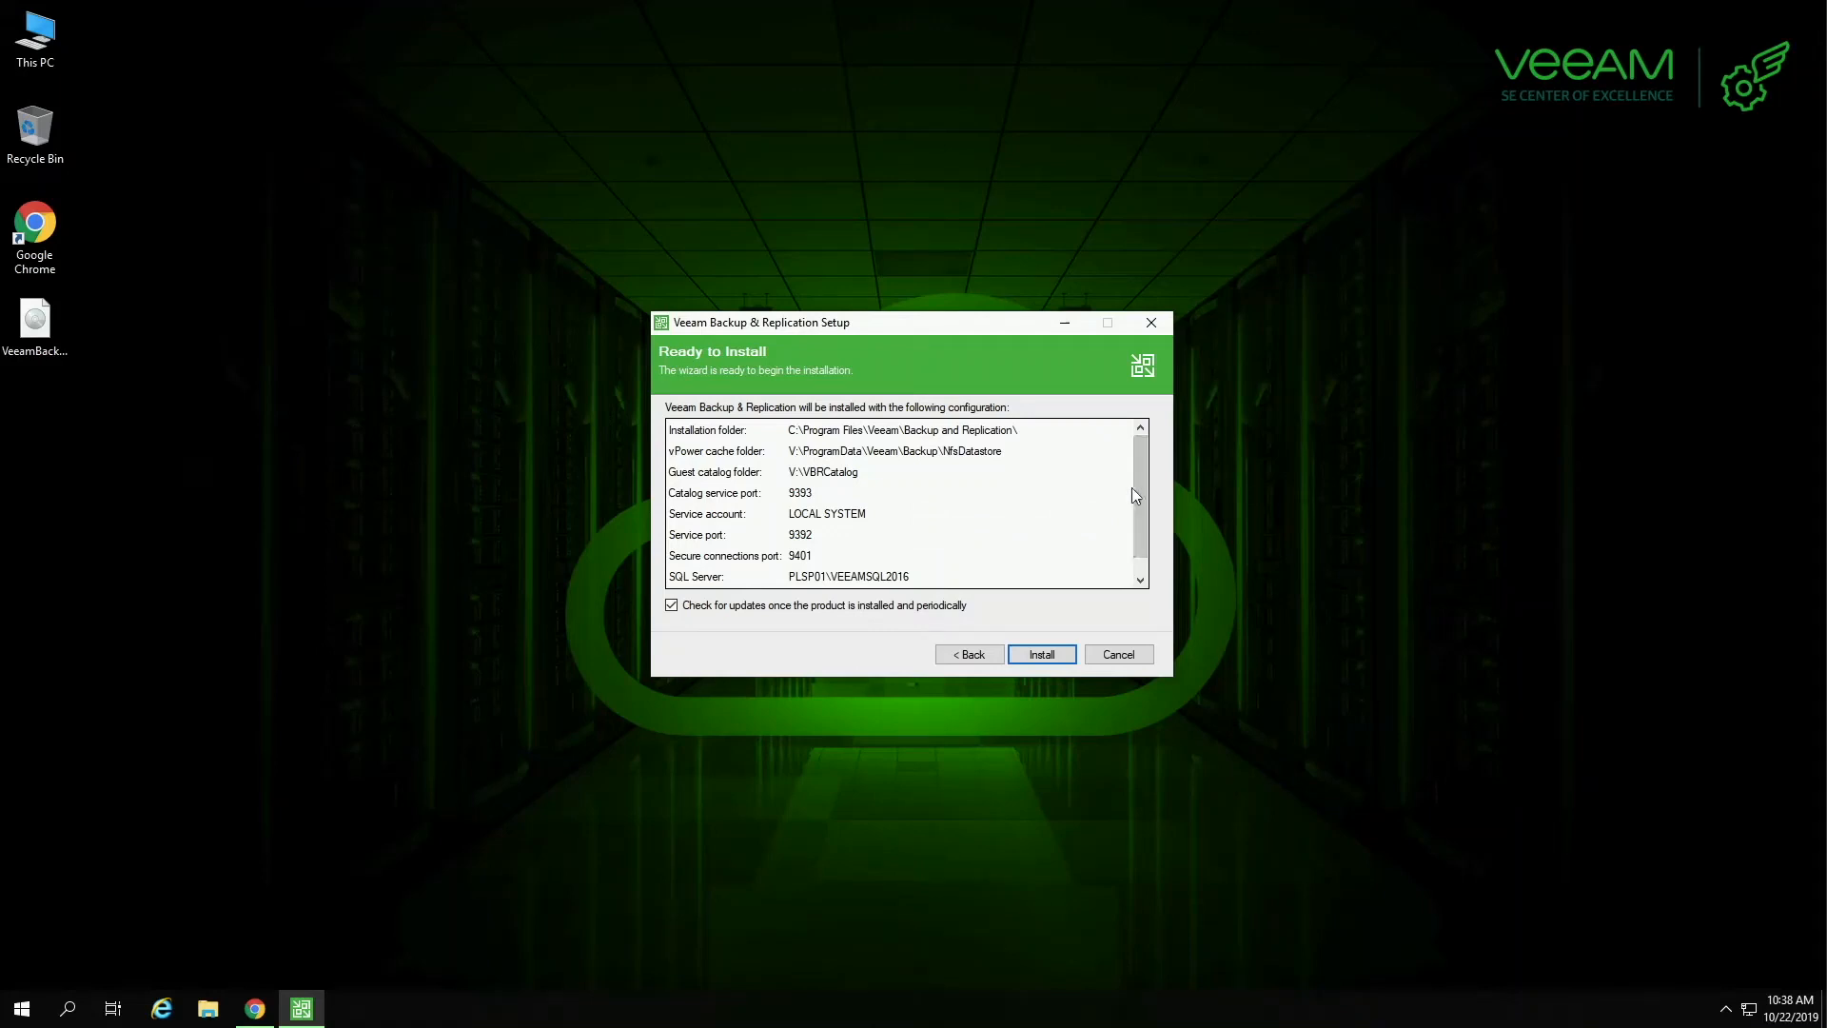
Review the installation summary, keep the periodic update check enabled, and run the Veeam Backup & Replication installation through to completion.
left_click_drag(1140, 485, 1138, 504)
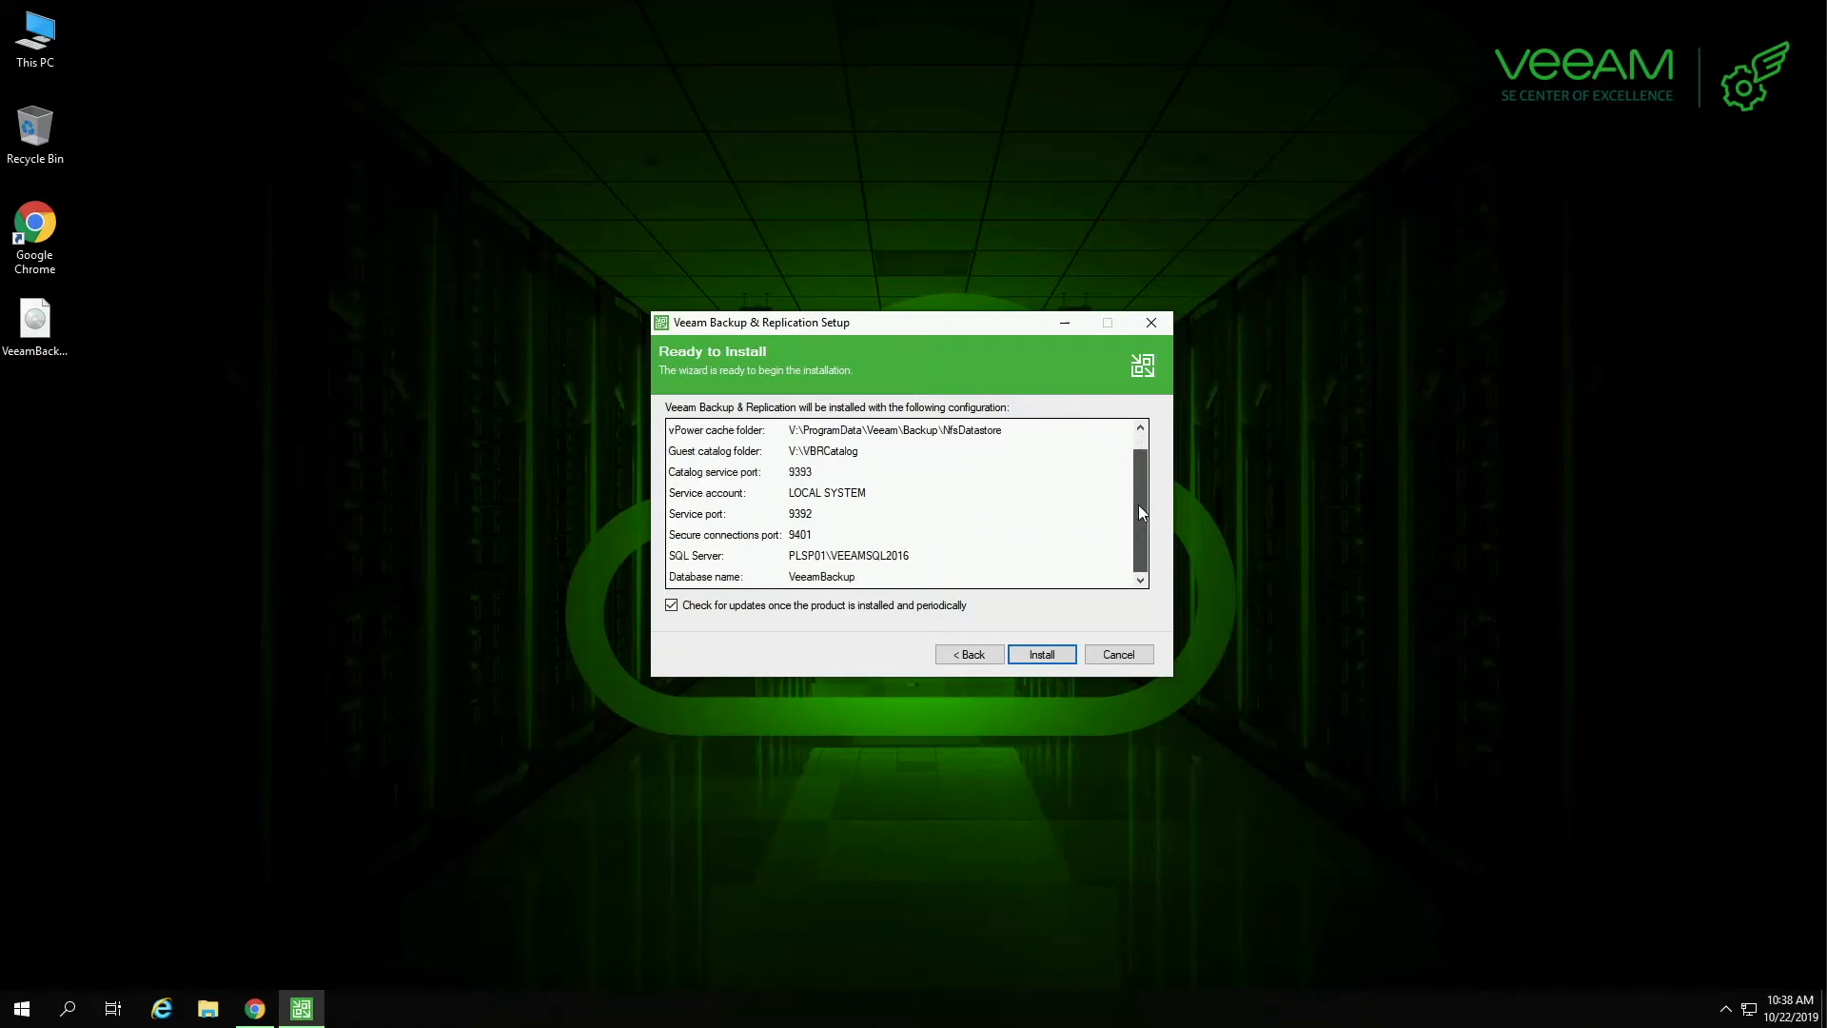
left_click(880, 609)
left_click(871, 607)
left_click(1039, 660)
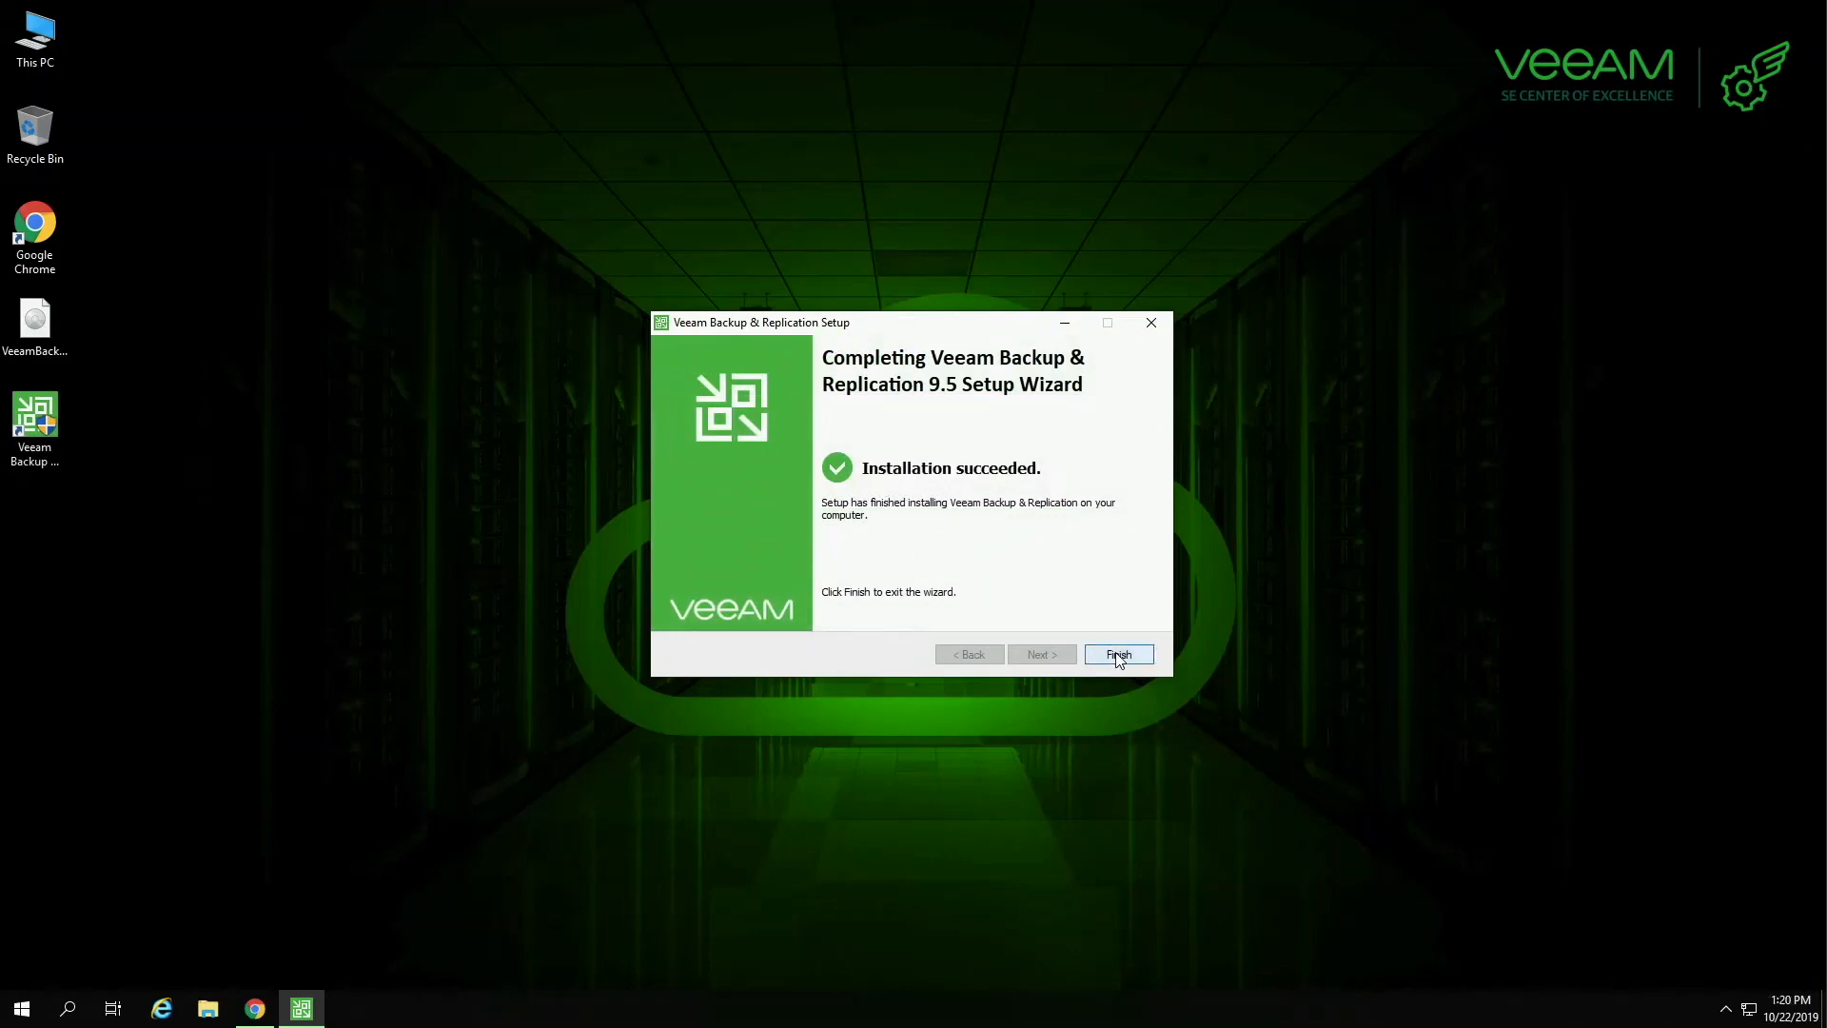
left_click(1120, 655)
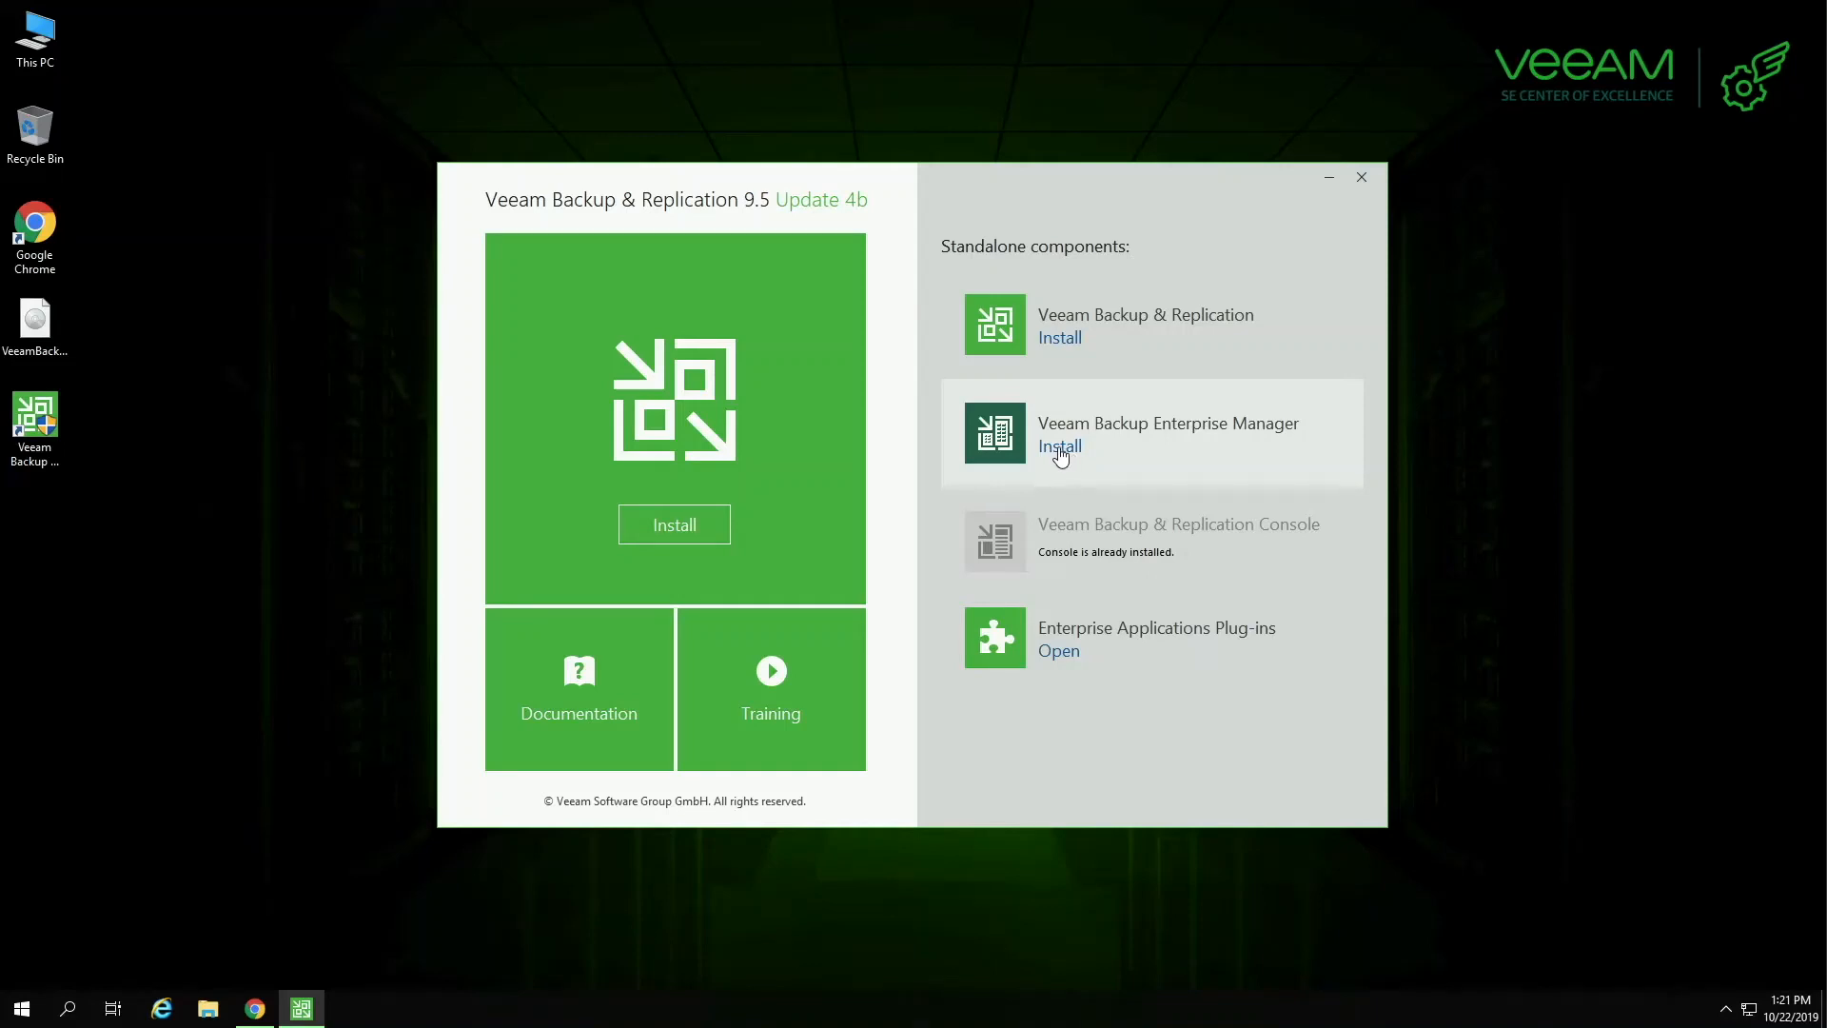
Start the Veeam Backup Enterprise Manager installation and accept both the Veeam and 3rd party components license agreements.
left_click(1063, 451)
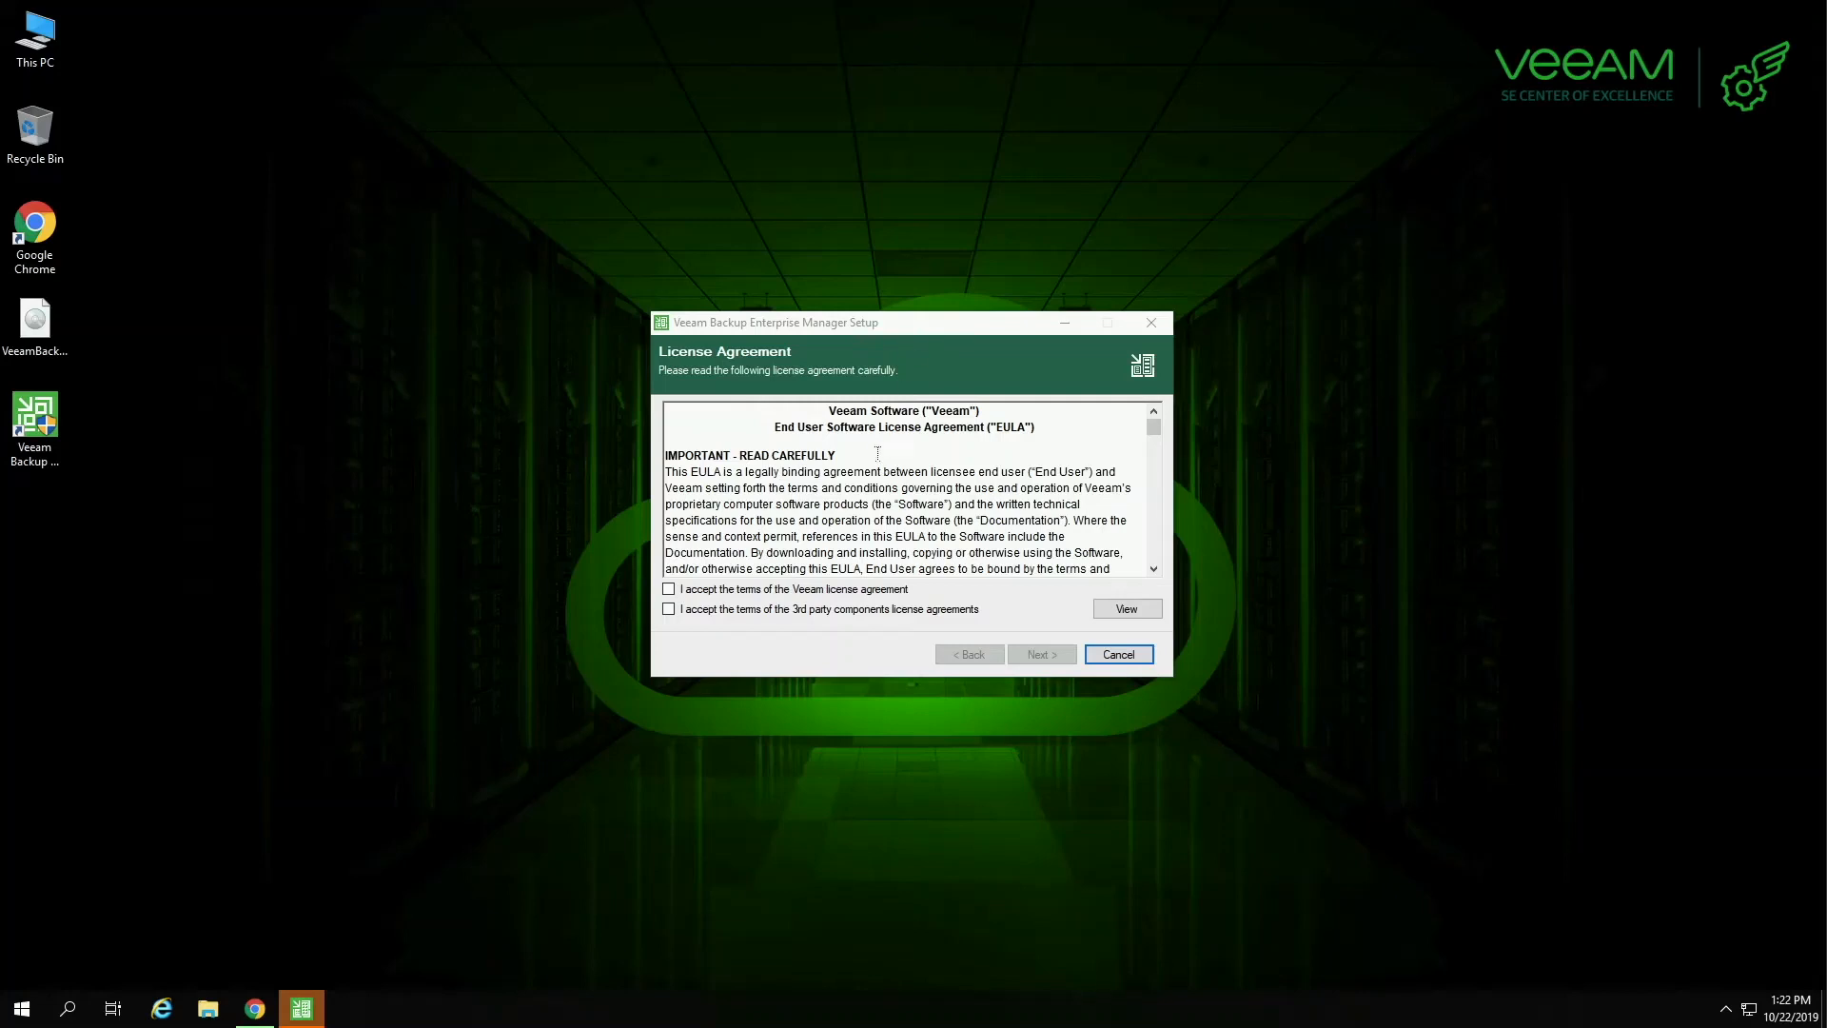
left_click(670, 589)
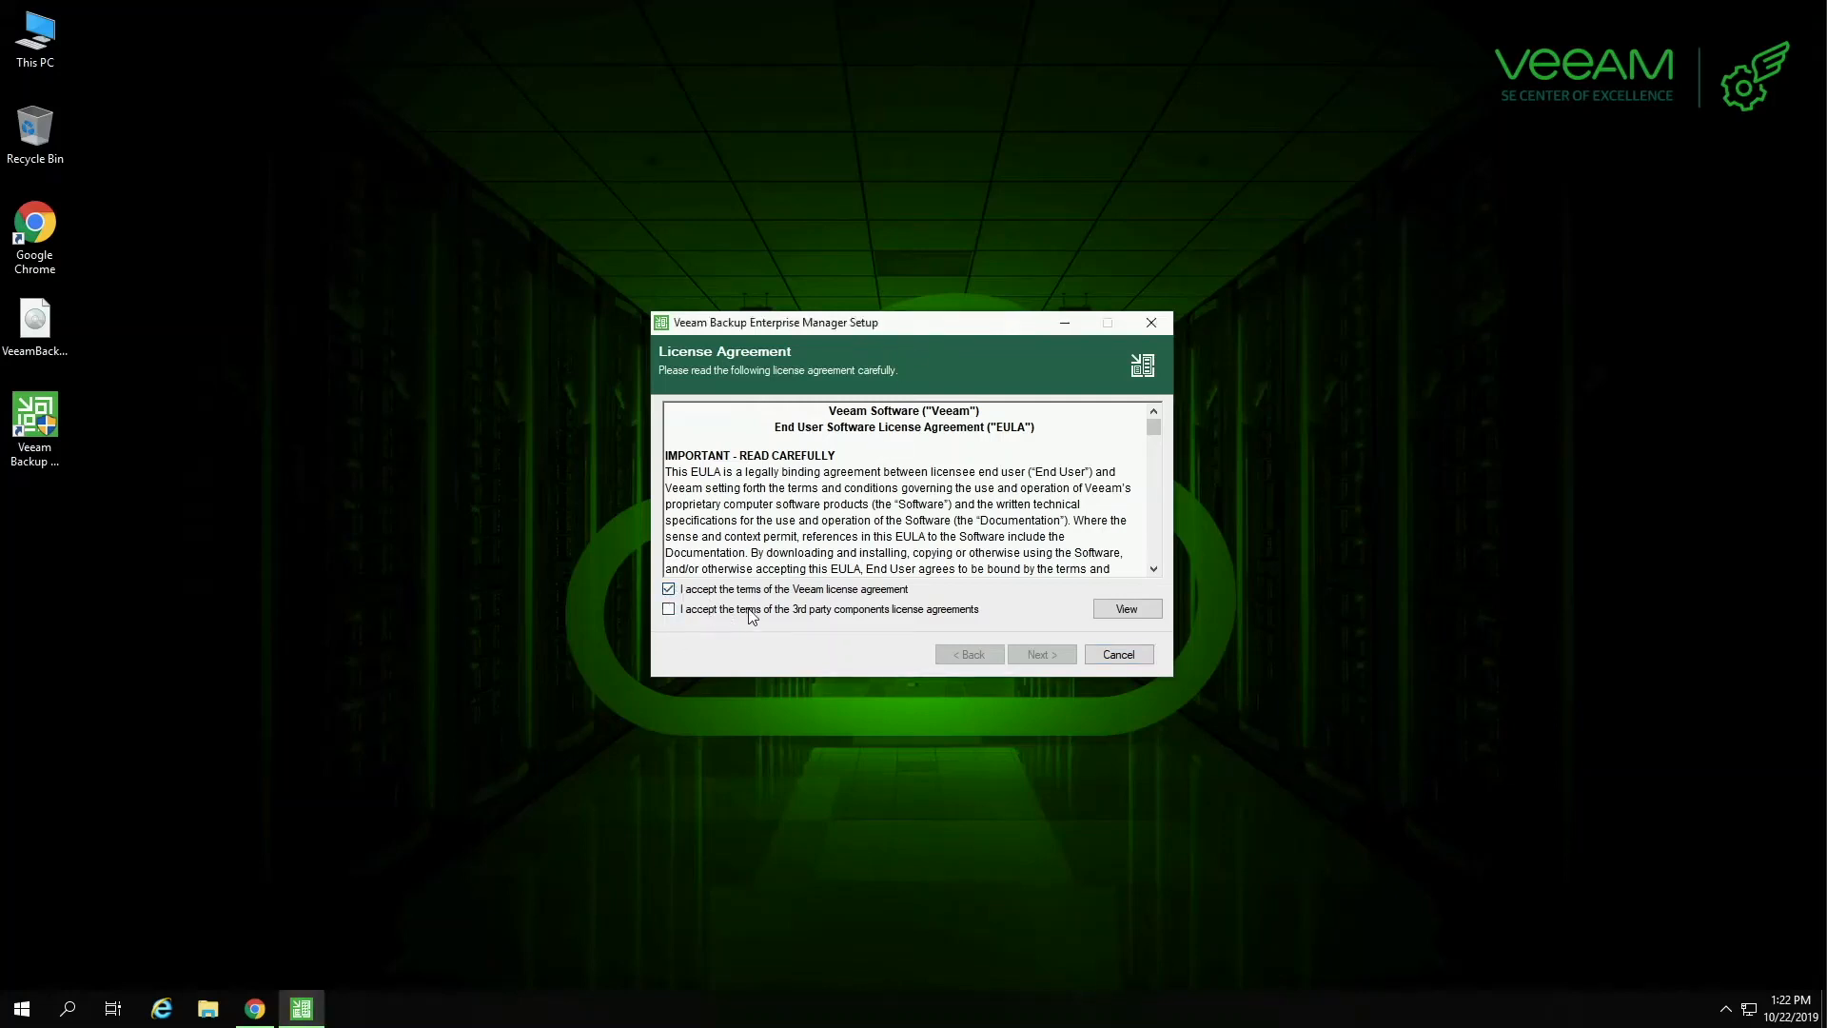
left_click(669, 610)
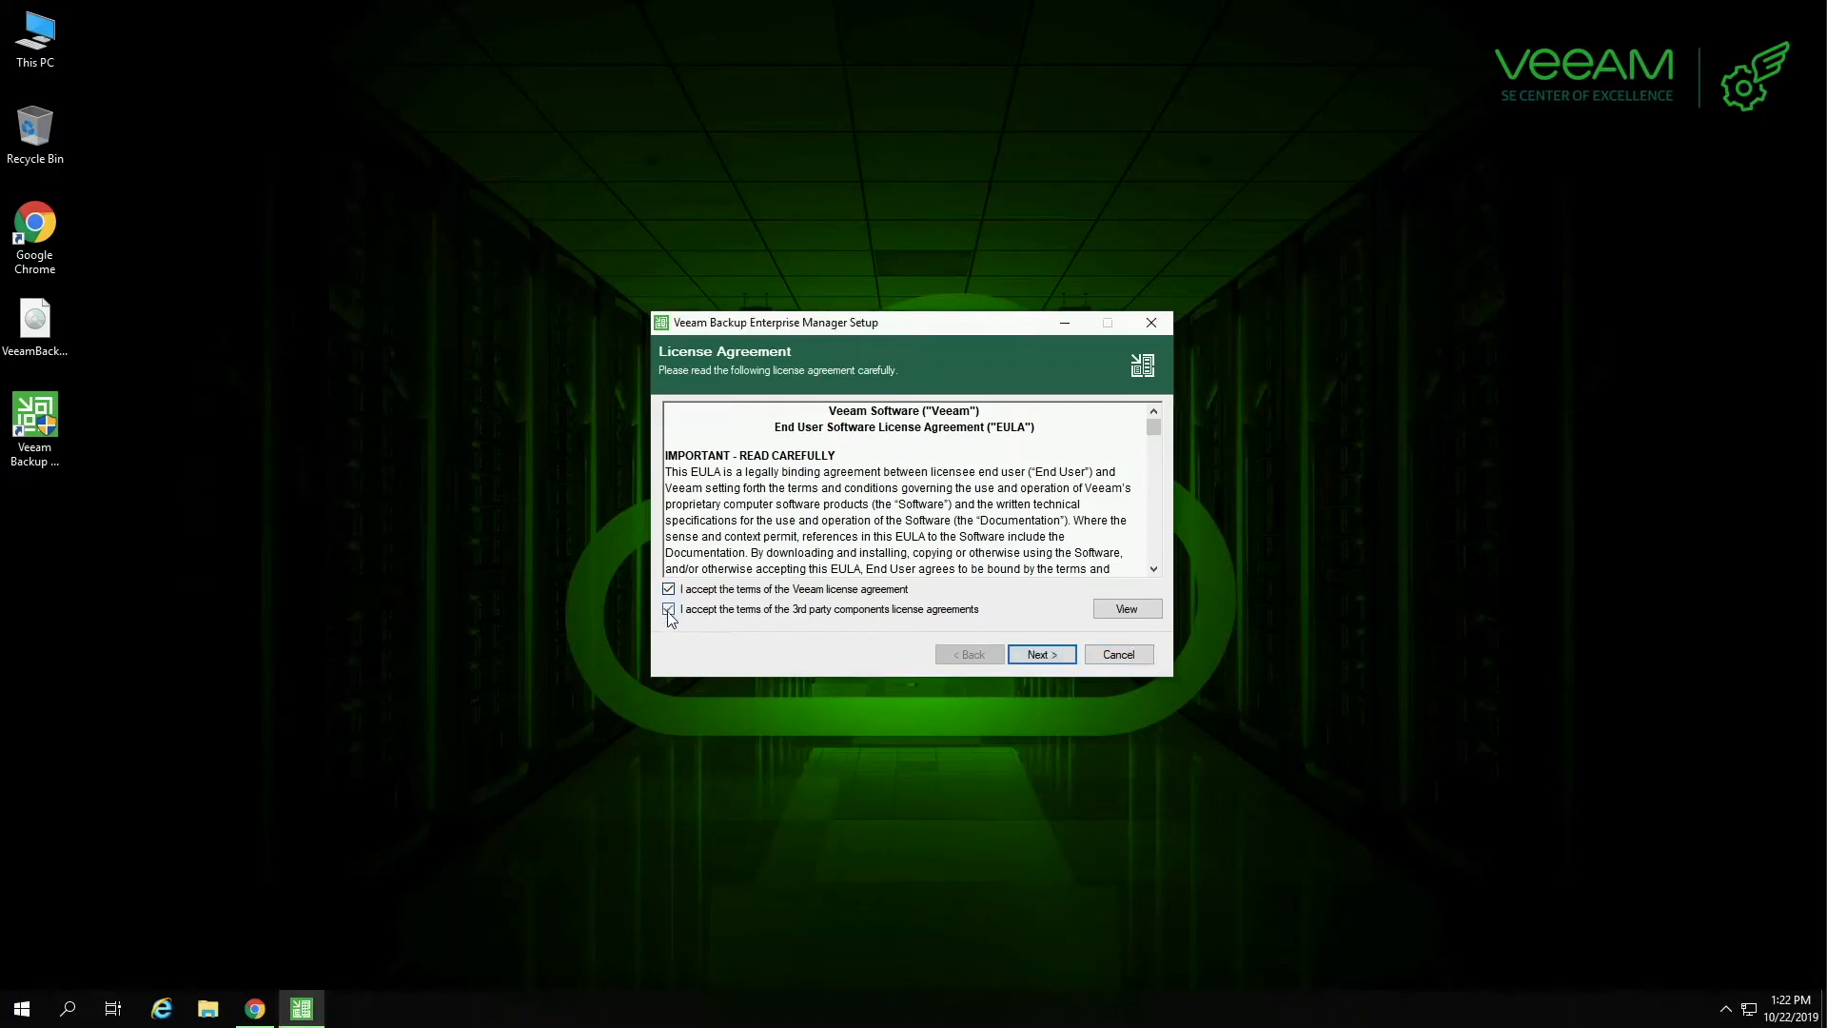
left_click(1041, 654)
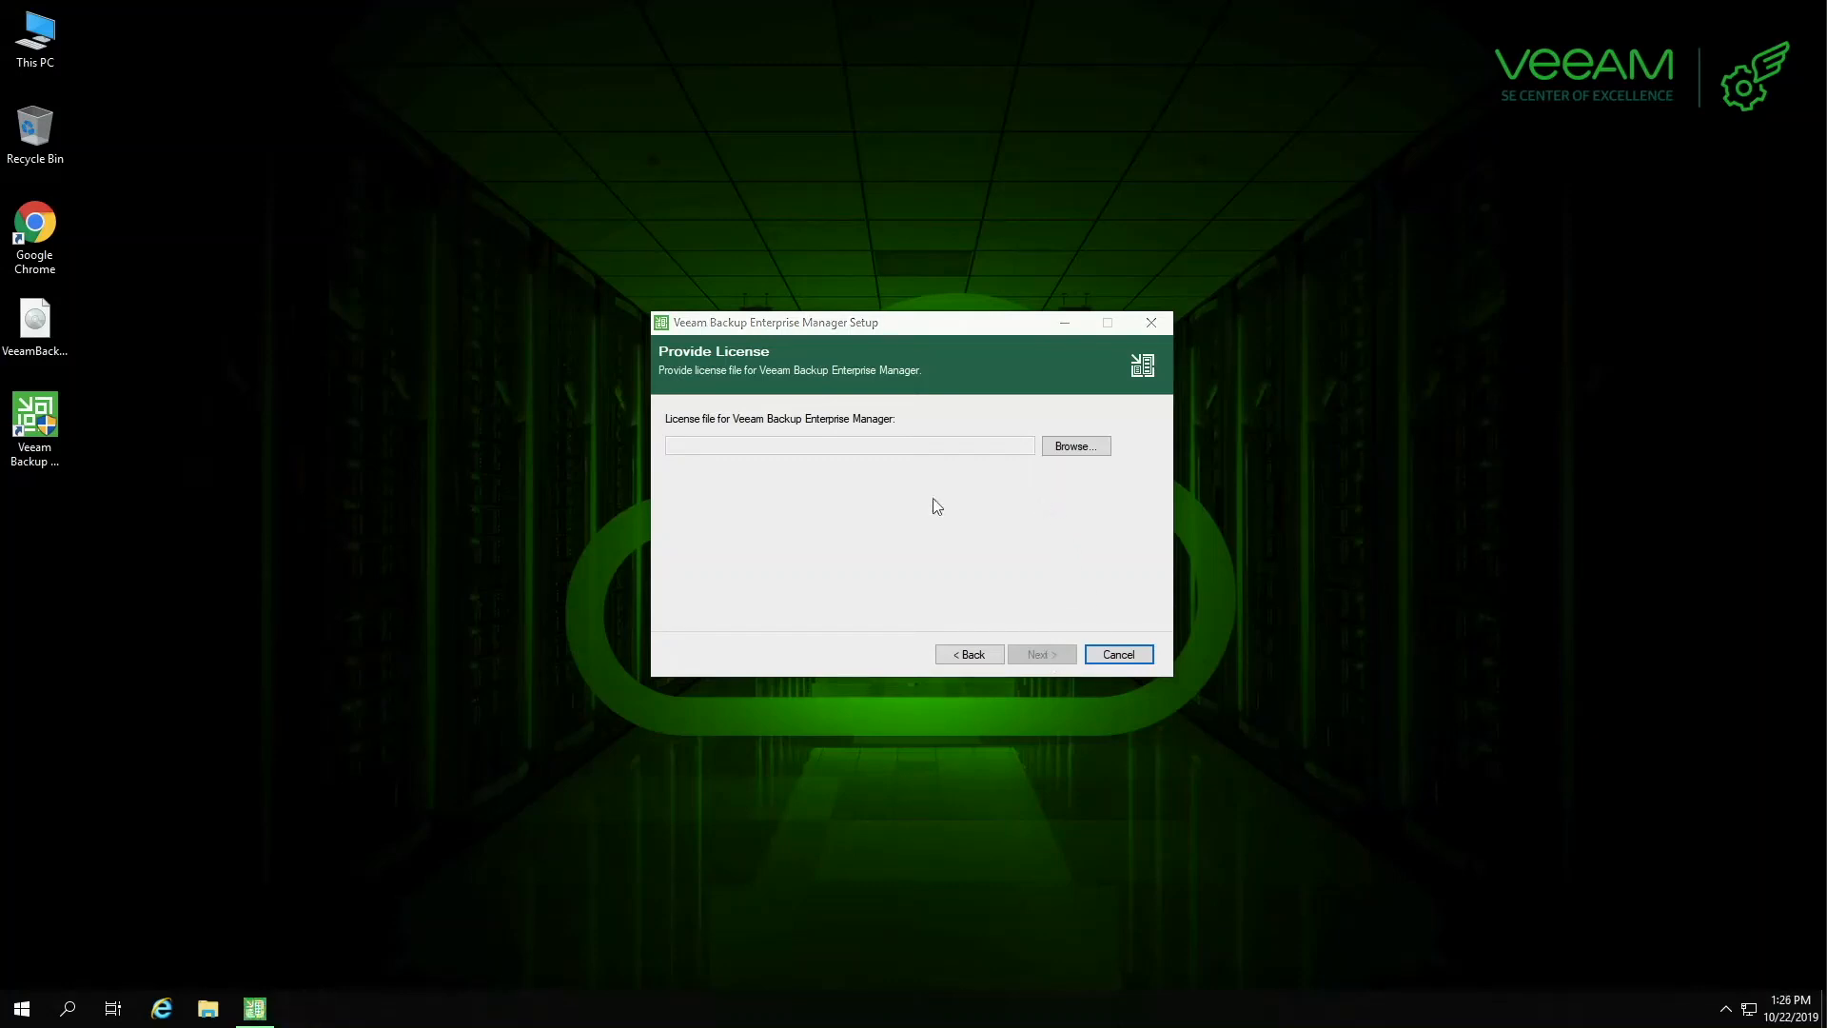
Provide the Veeam-1000instances-entplus-trial.lic license file from Documents for Veeam Backup Enterprise Manager and continue.
left_click(1082, 447)
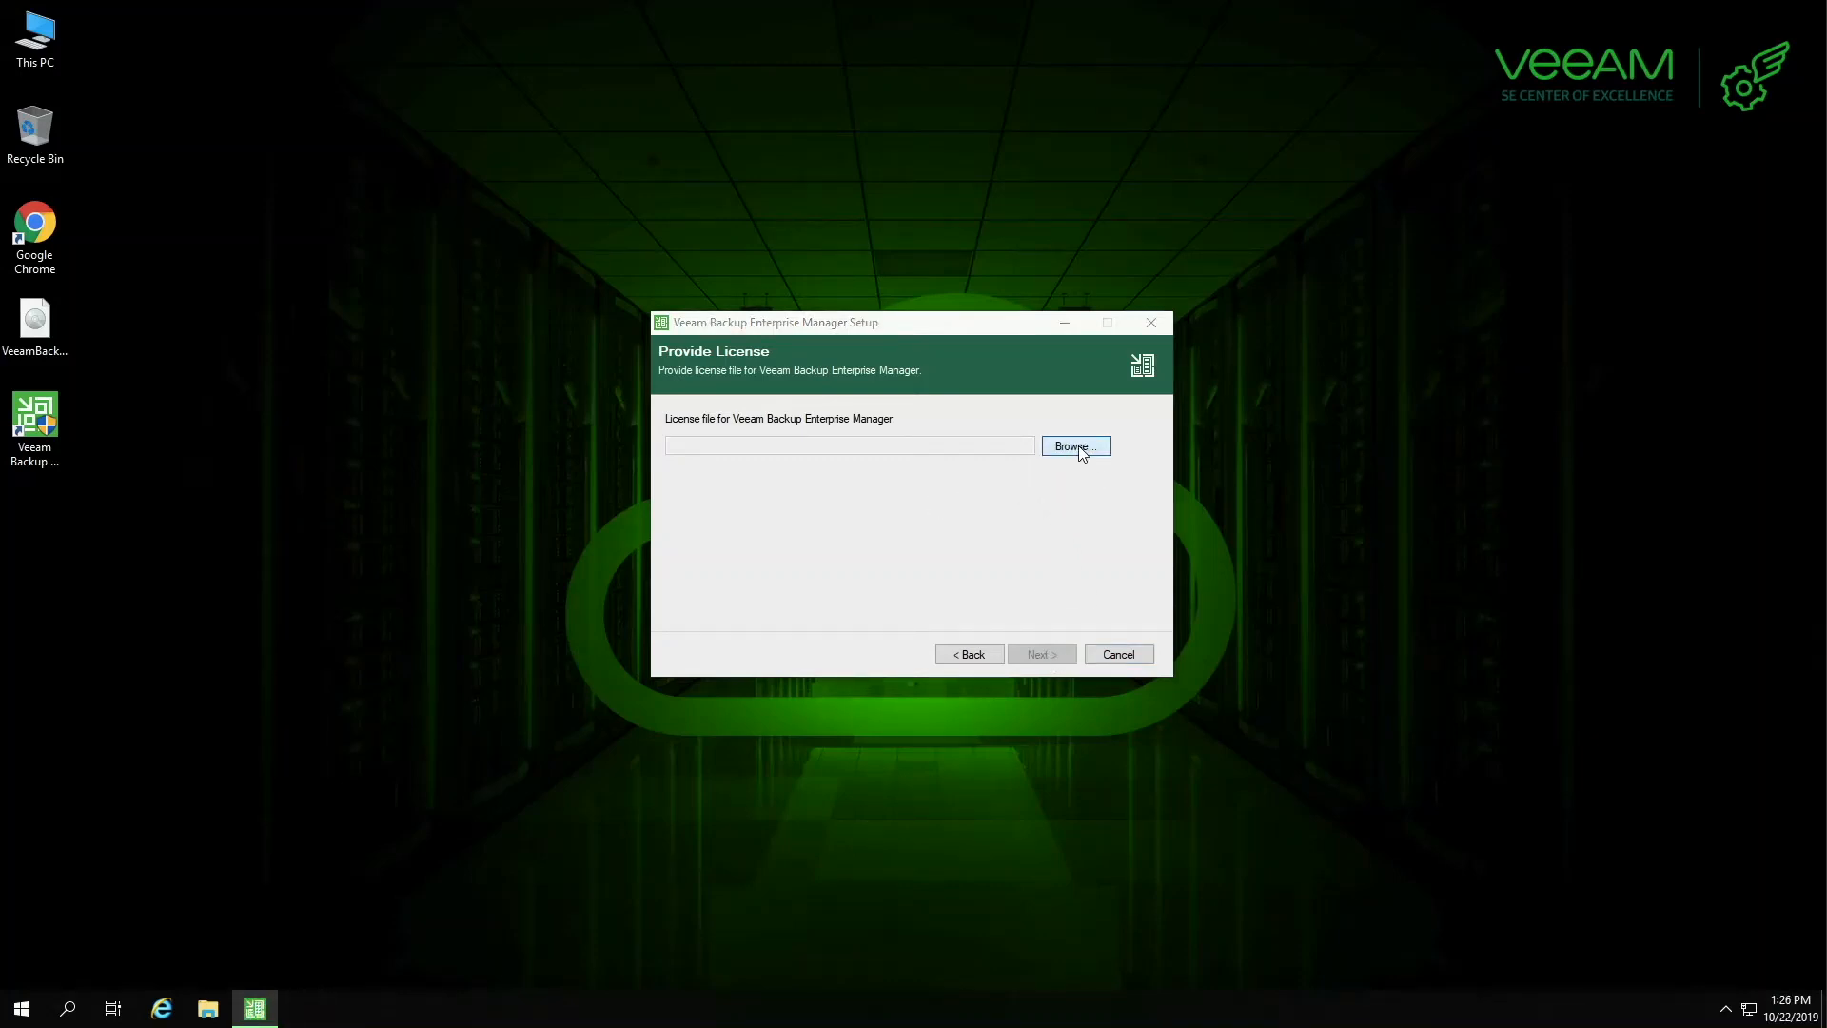
left_click(1018, 468)
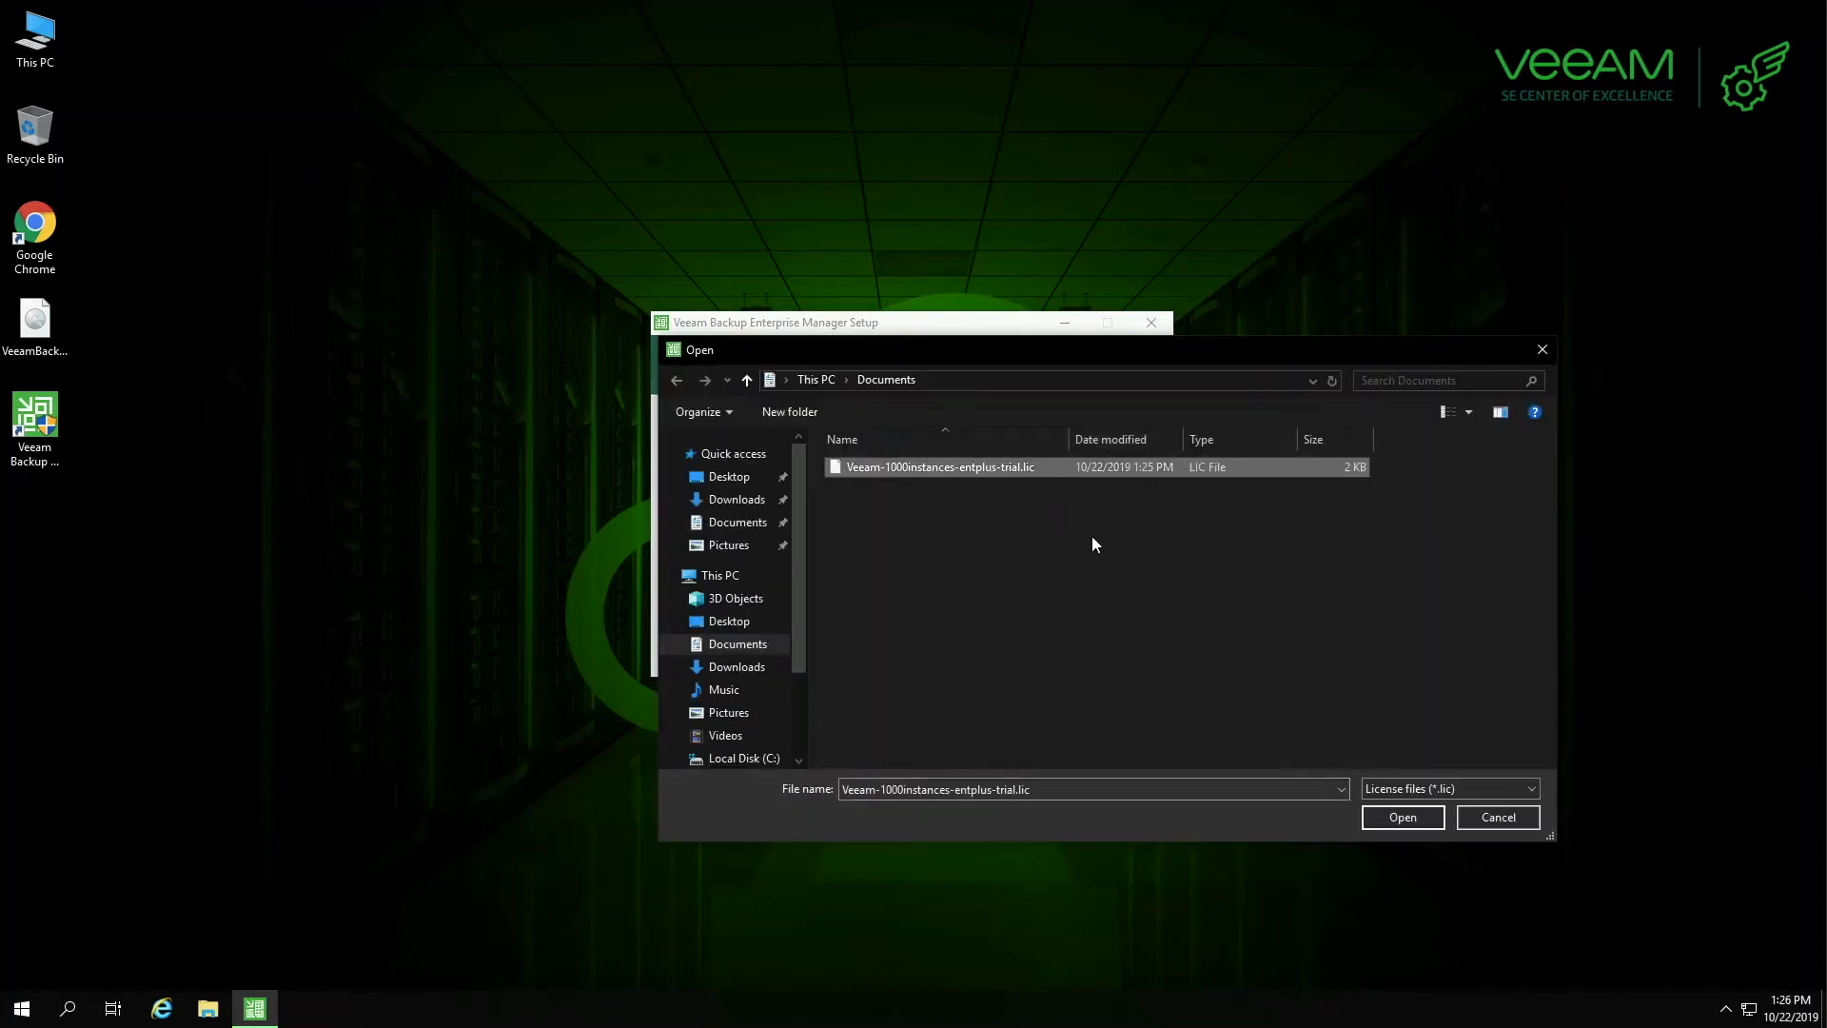
left_click(1400, 819)
left_click(1044, 654)
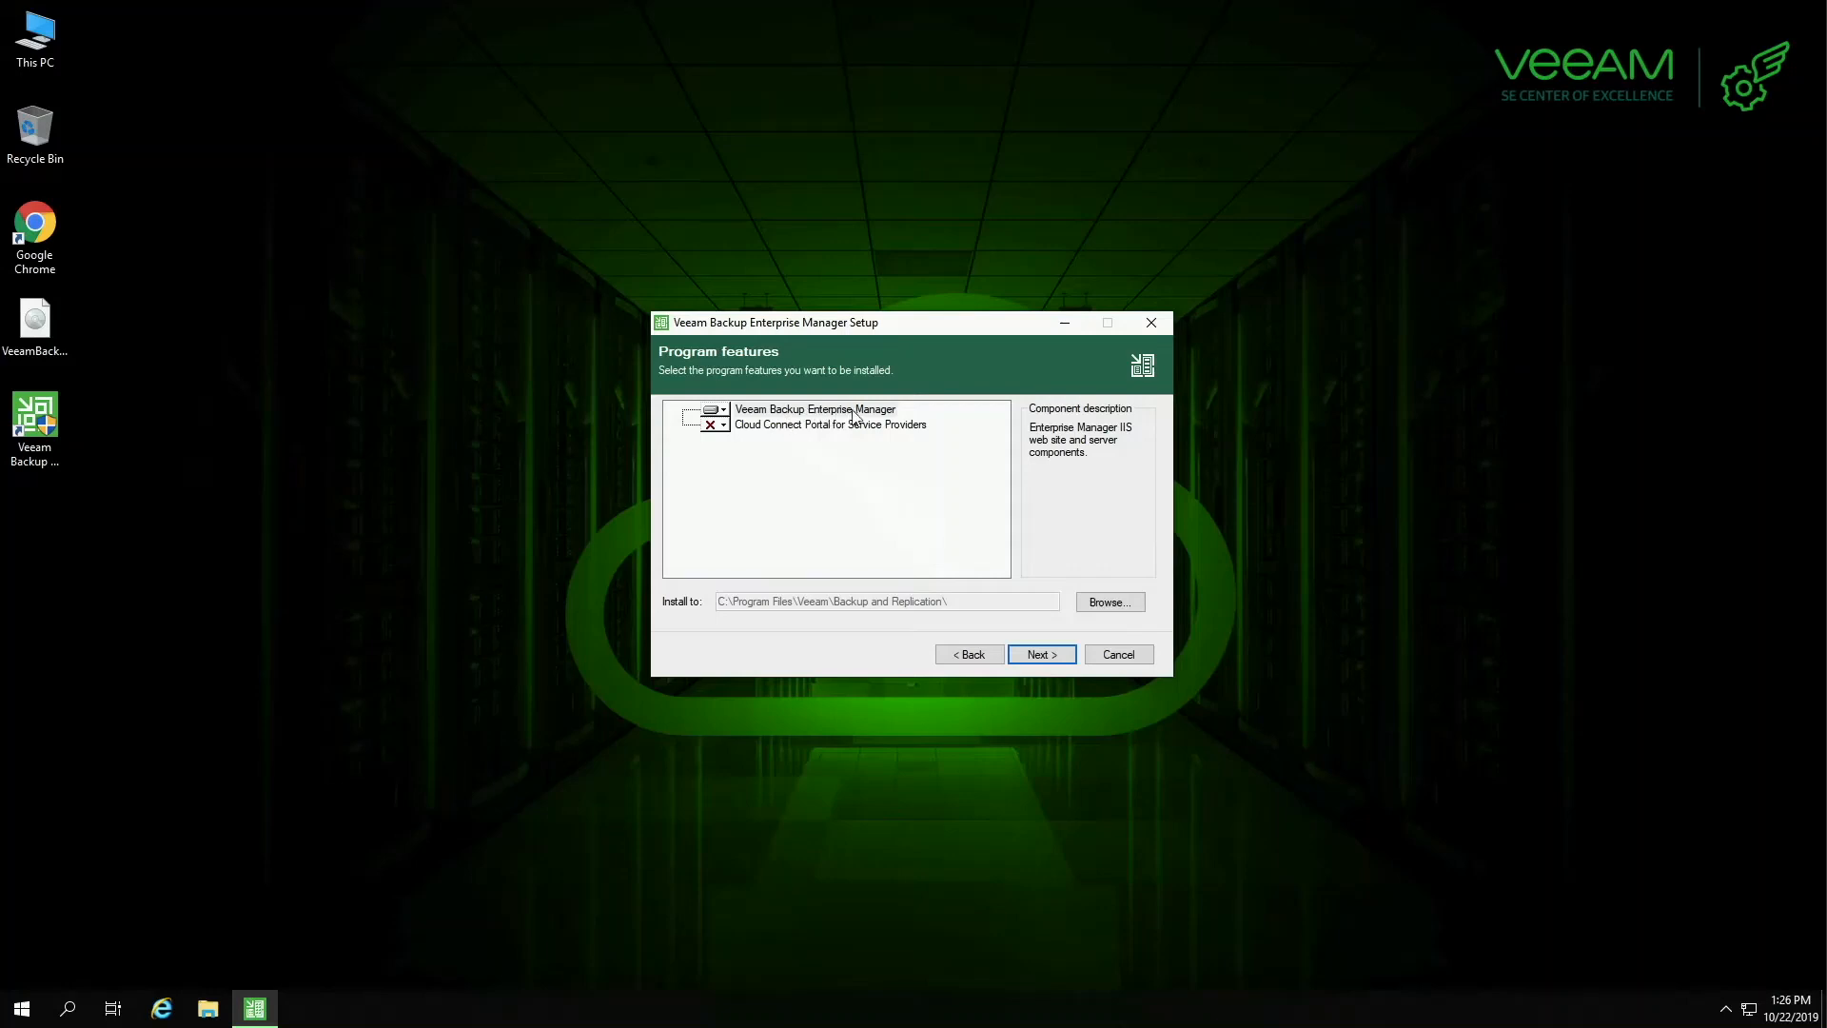
Check the Cloud Connect Portal for Service Providers options, leave that feature unavailable, and accept the default installation folder.
left_click(722, 427)
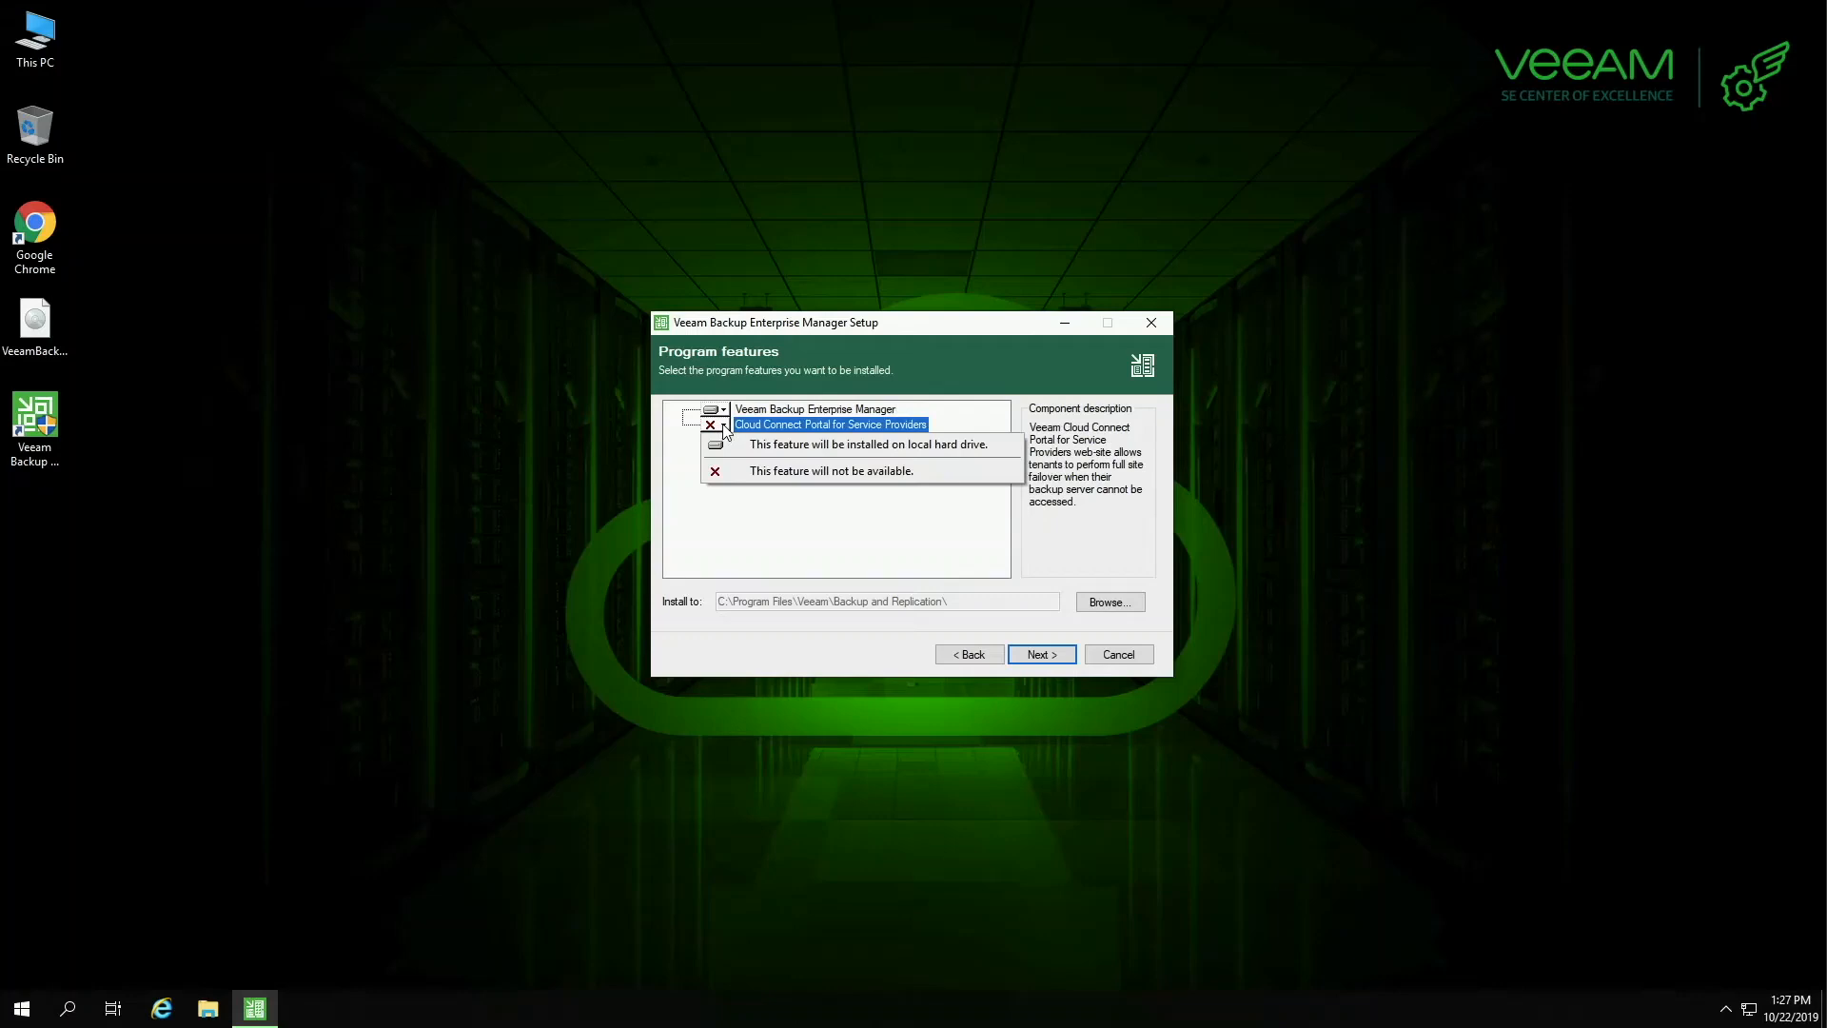
left_click(745, 423)
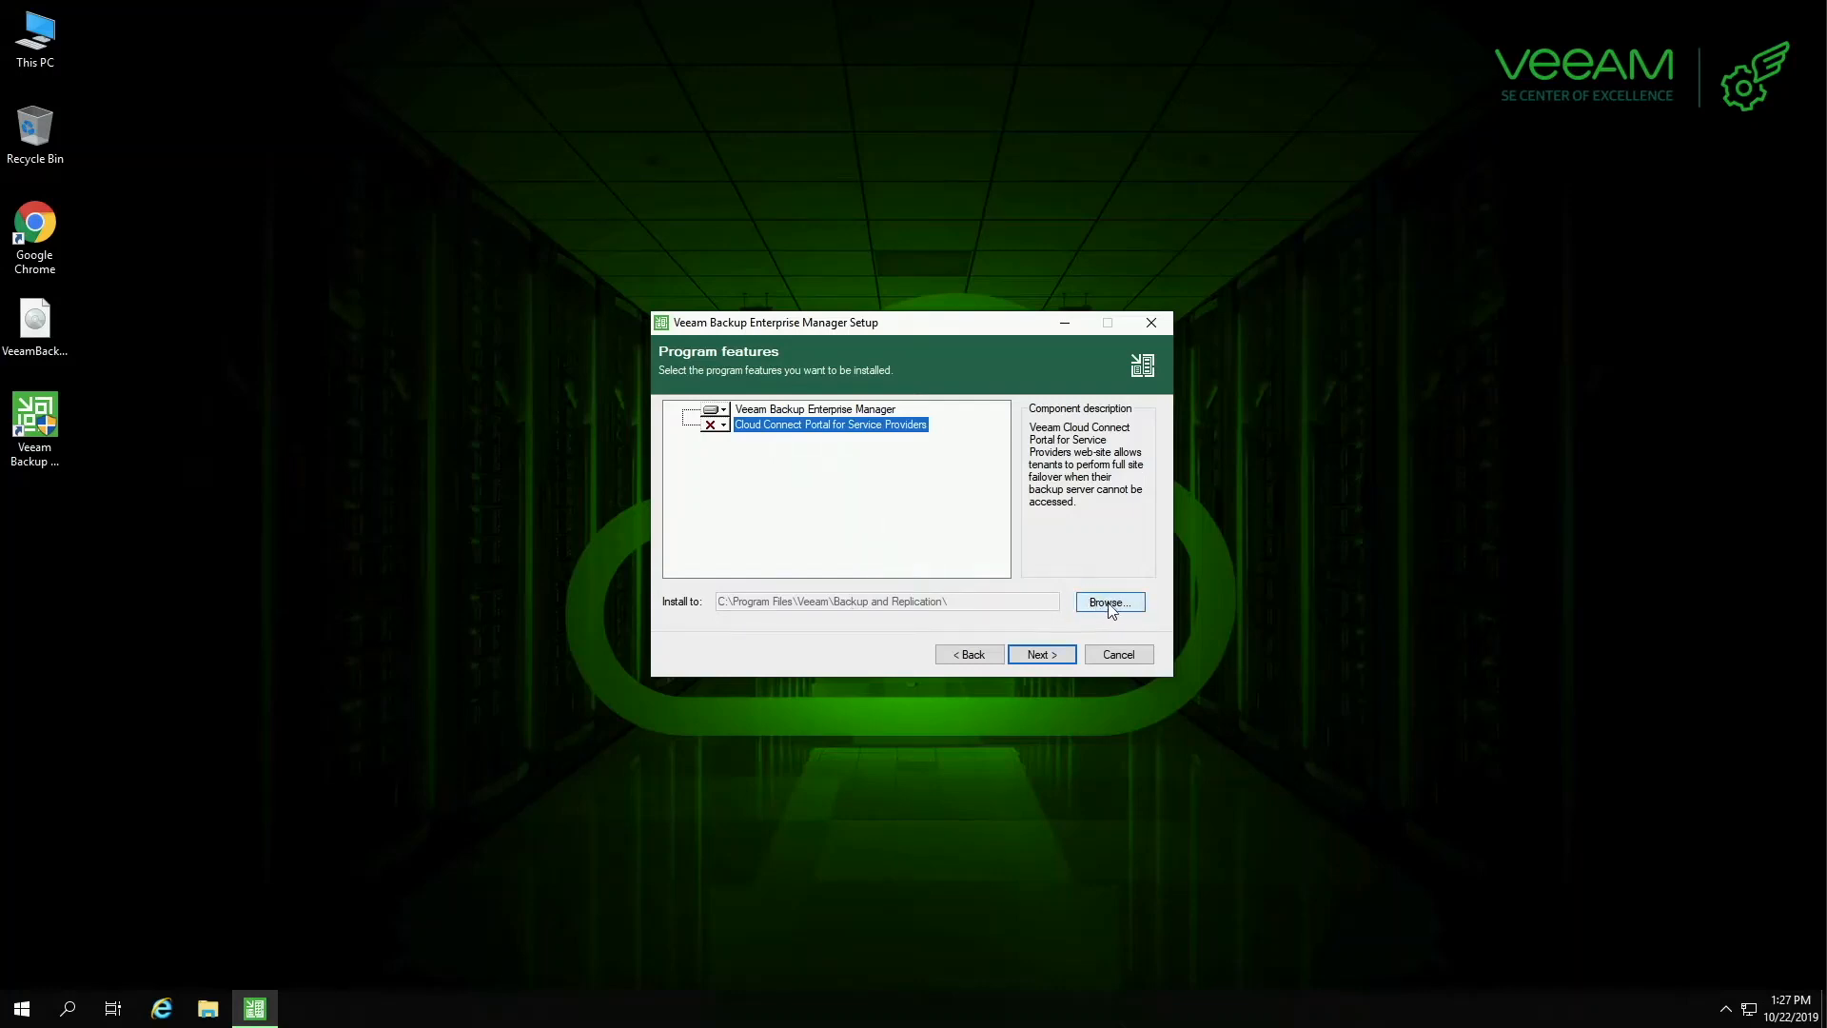
left_click(1042, 656)
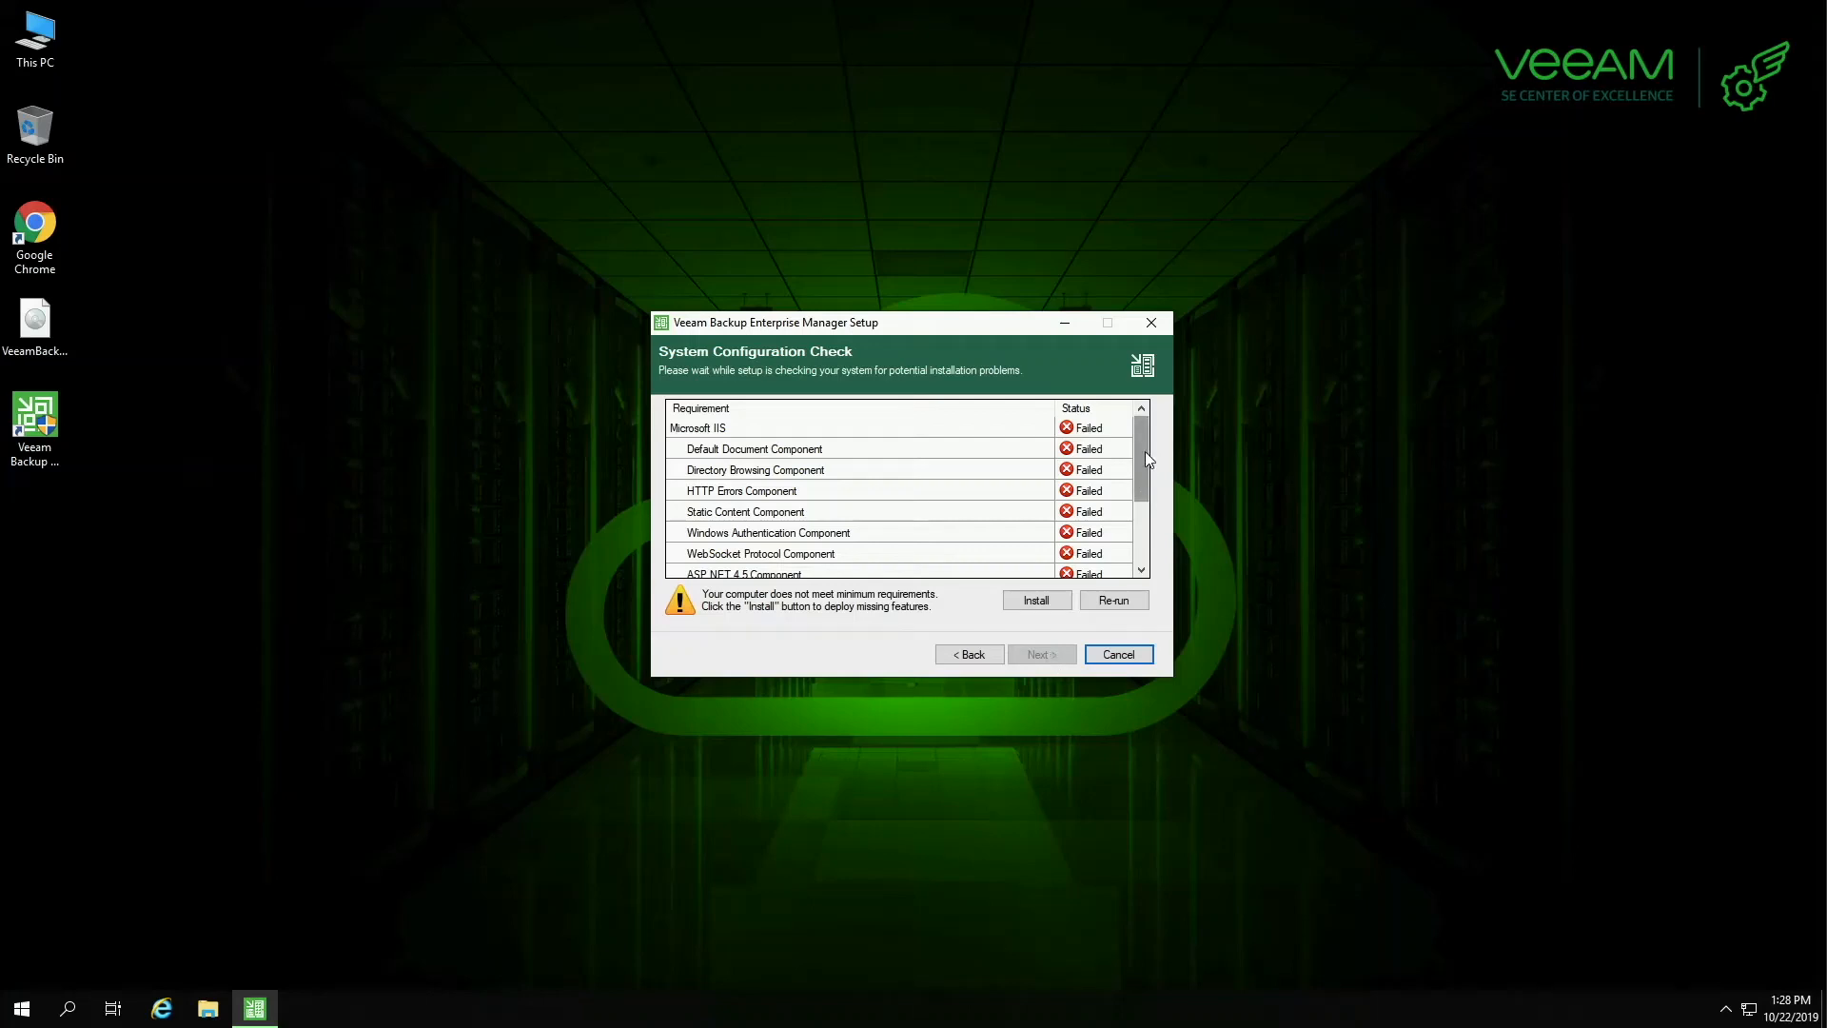
Review the system configuration check, deploy the missing IIS and other required components, and continue the setup.
left_click_drag(1144, 449, 1140, 522)
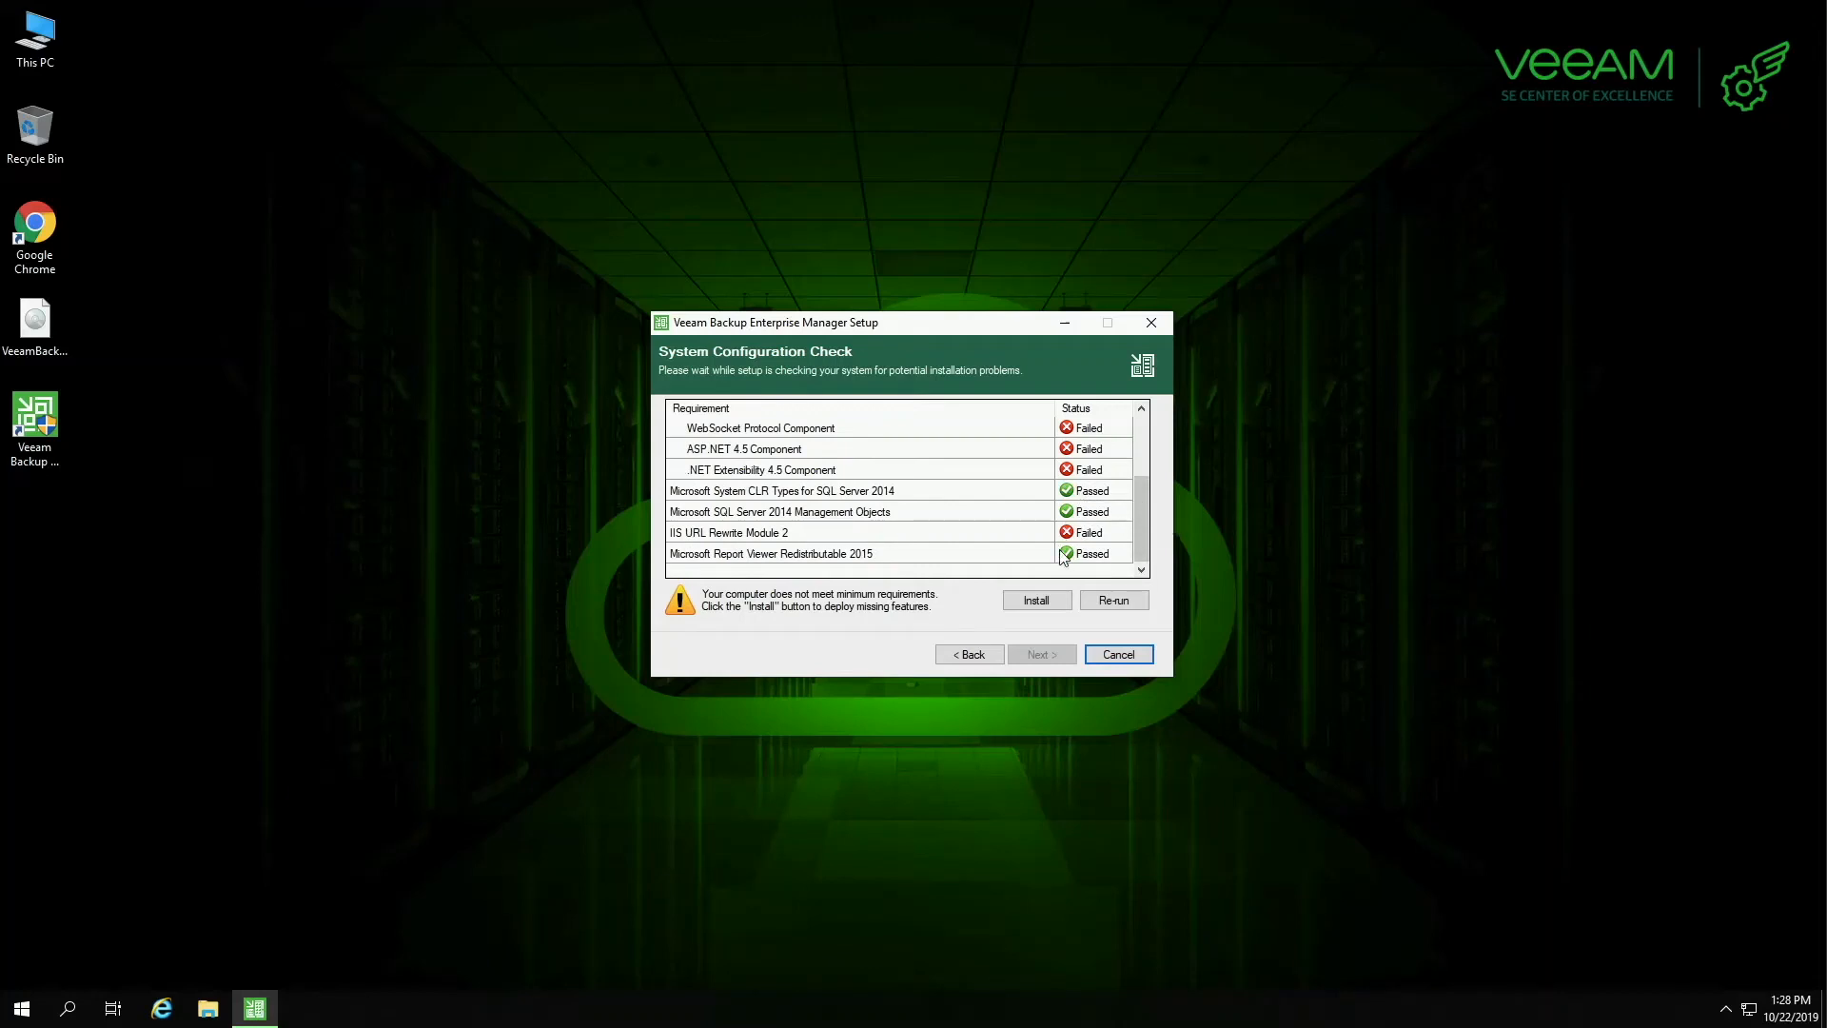
left_click_drag(1140, 538, 1142, 469)
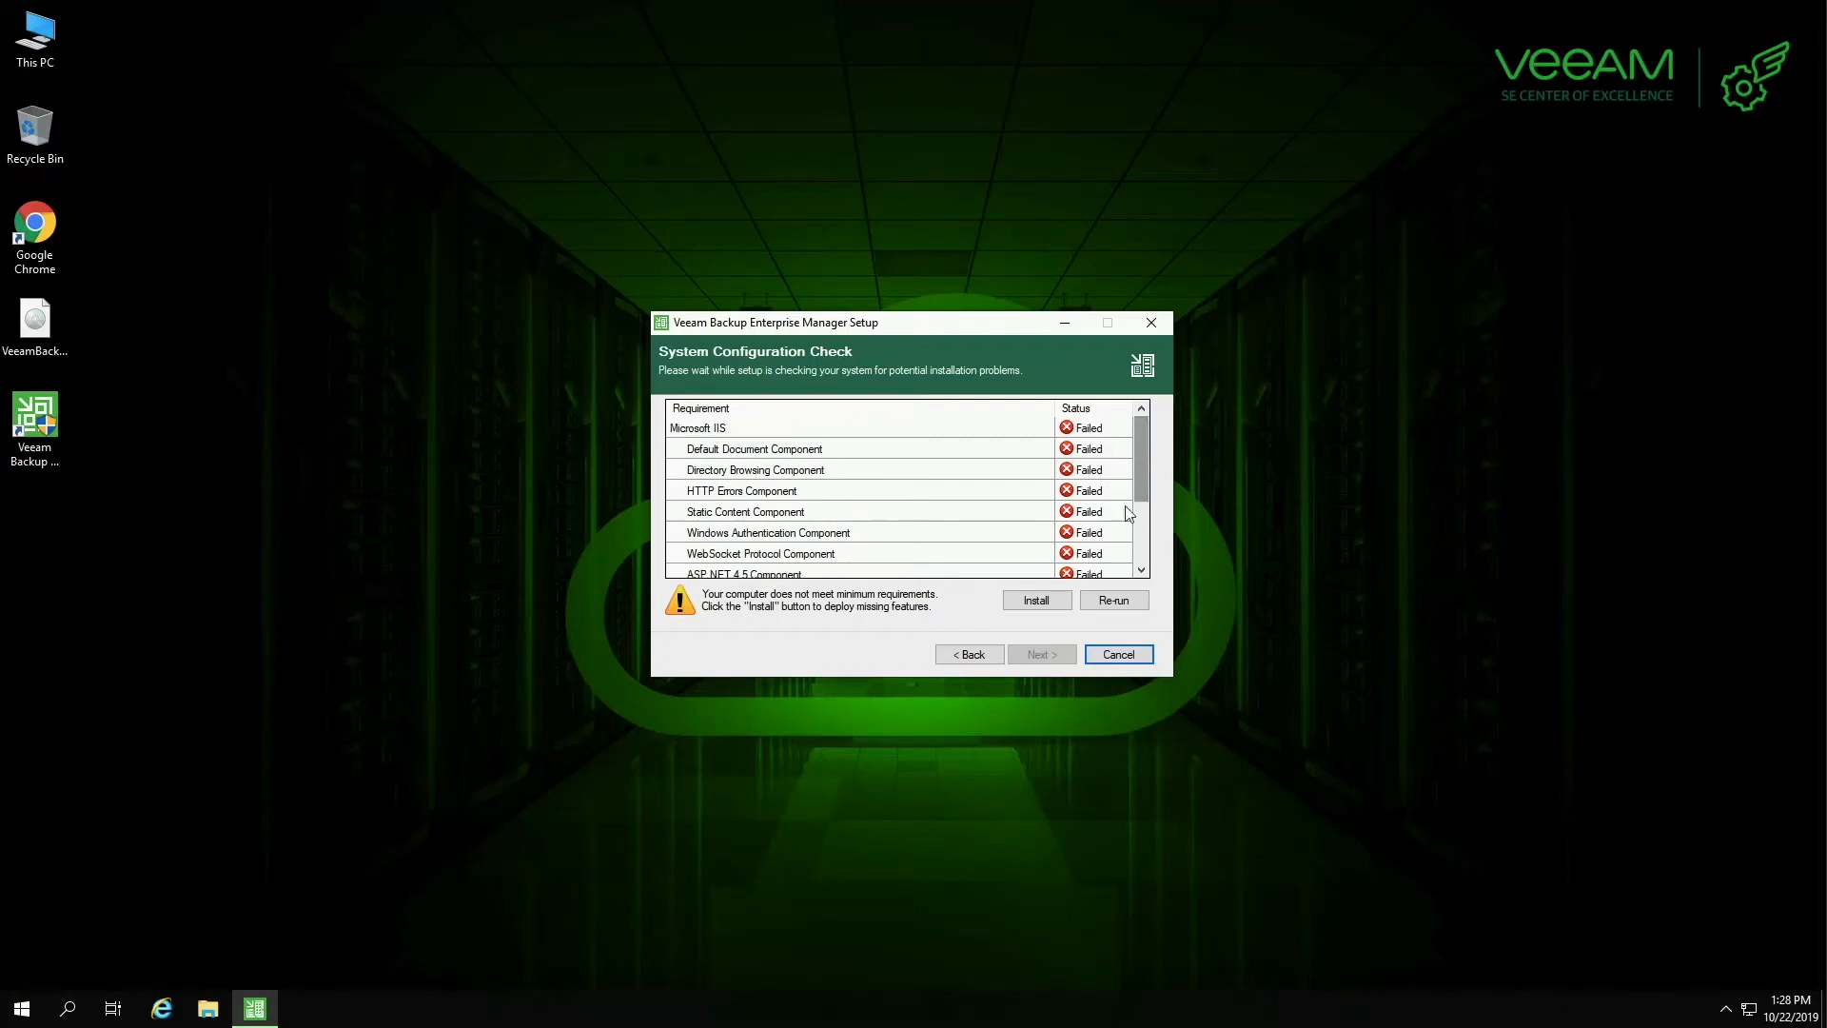
left_click(1041, 603)
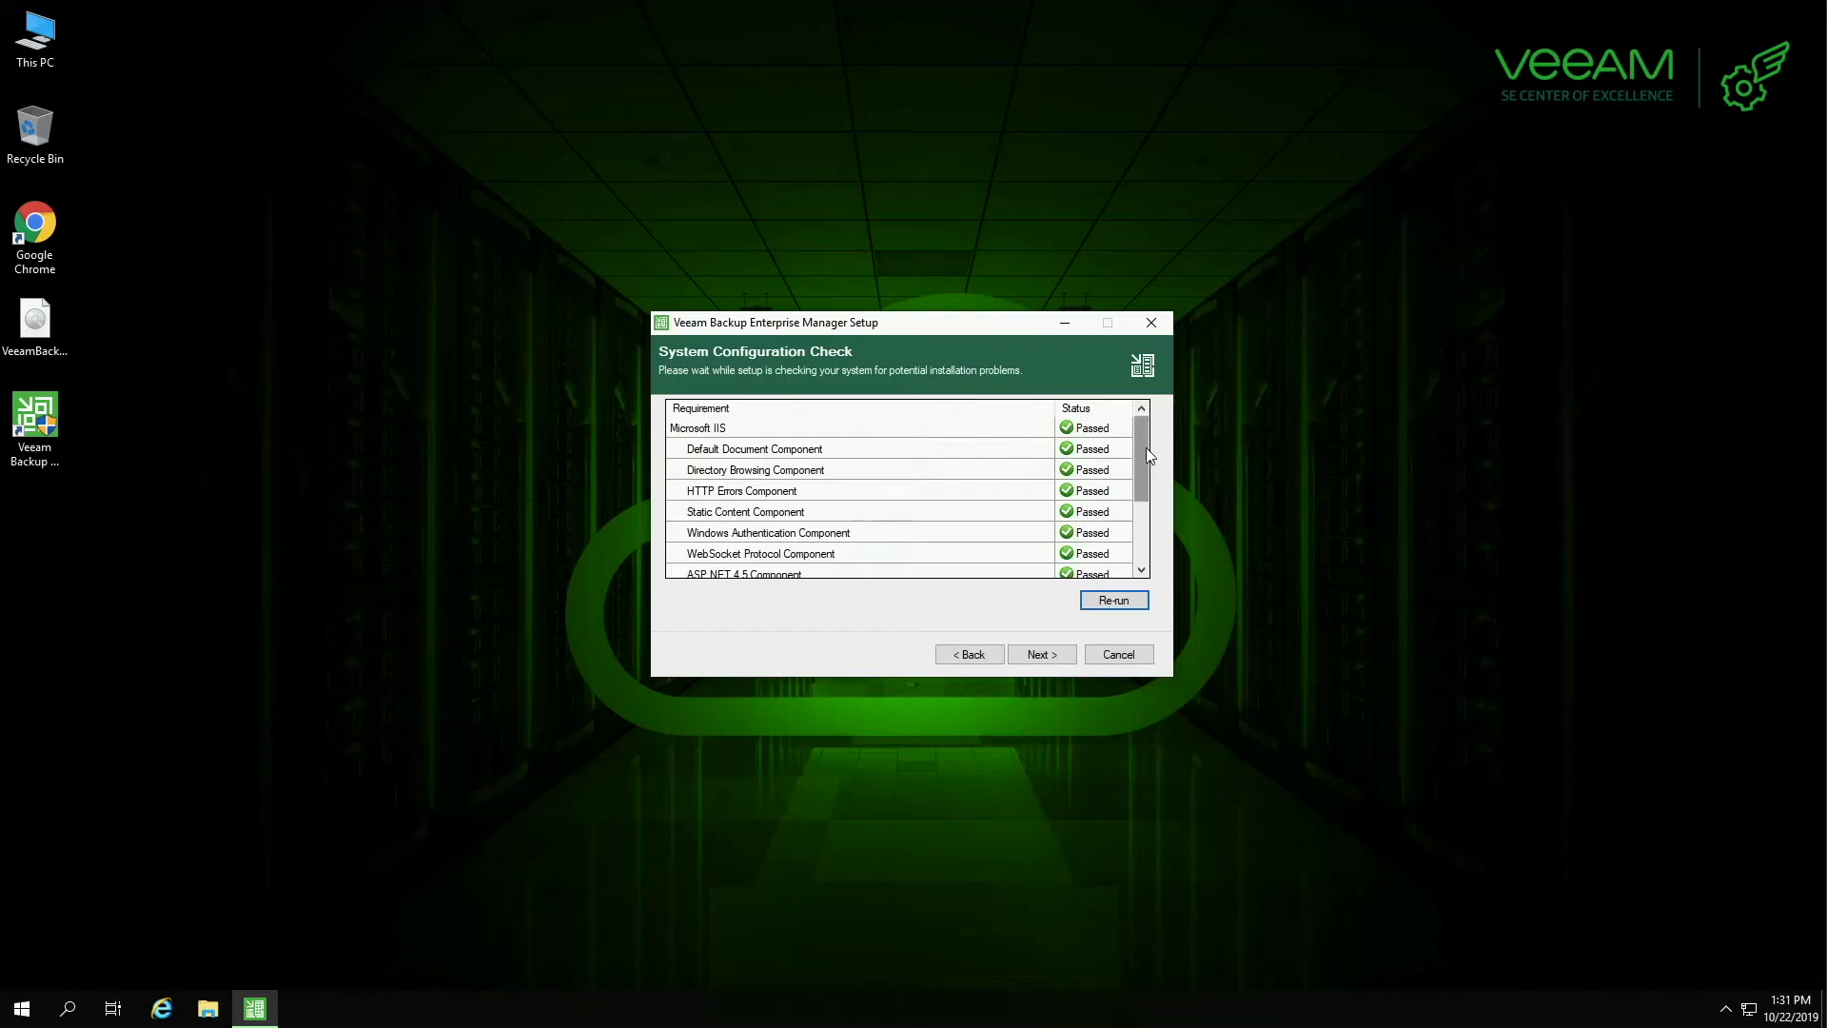
left_click_drag(1147, 451, 1146, 533)
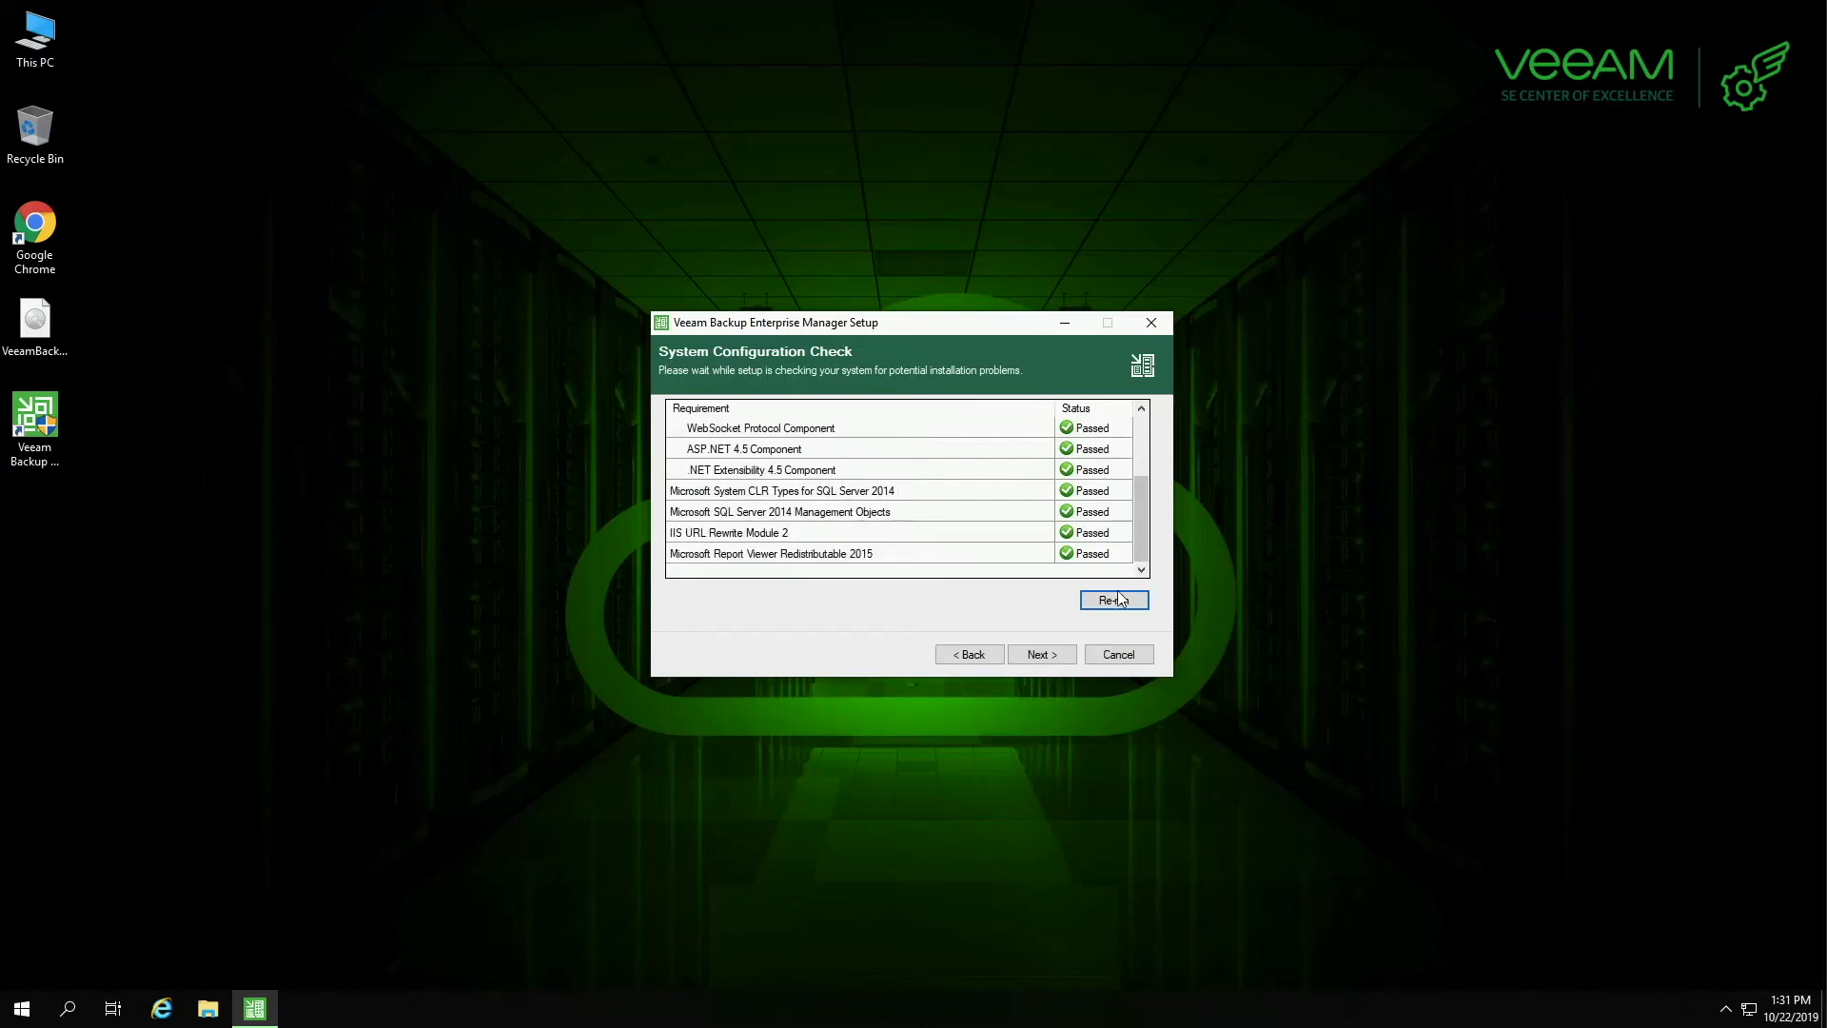
left_click(1047, 652)
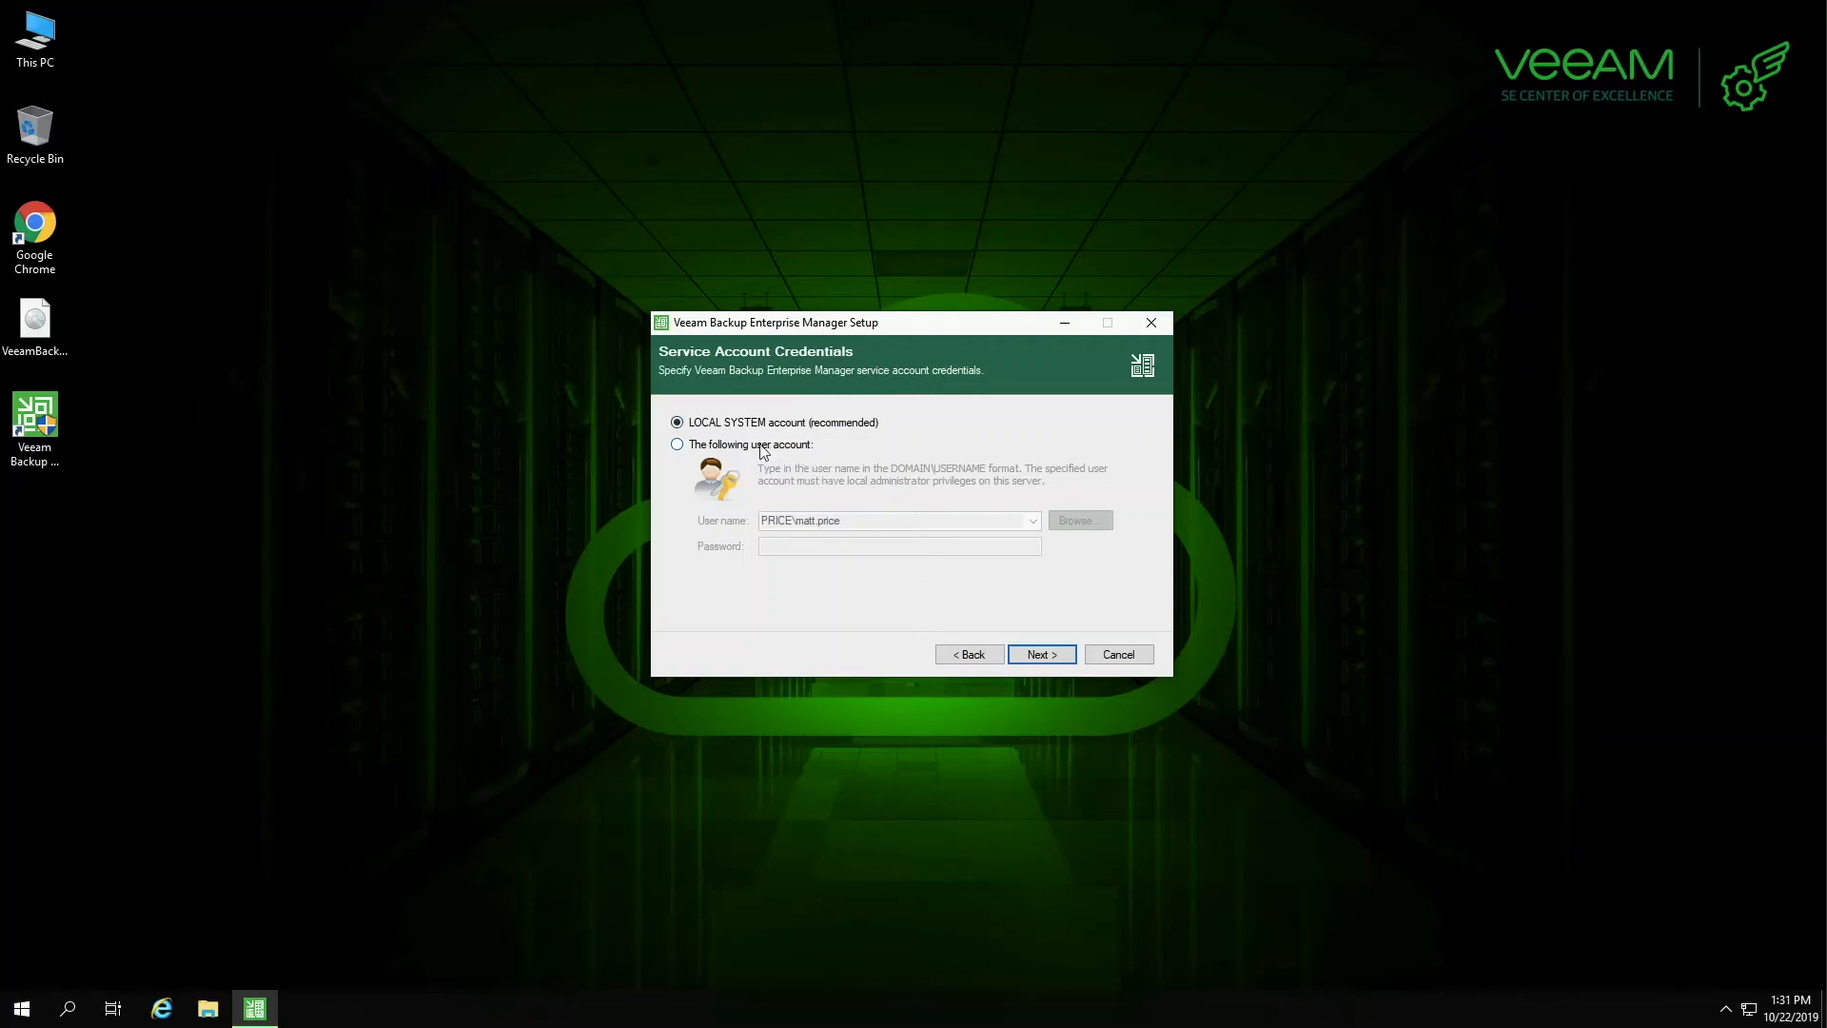
Keep the LOCAL SYSTEM service account and accept the existing PLSP01\VEEAMSQL2016 instance with the VeeamBackupReporting database and Windows authentication.
left_click(676, 445)
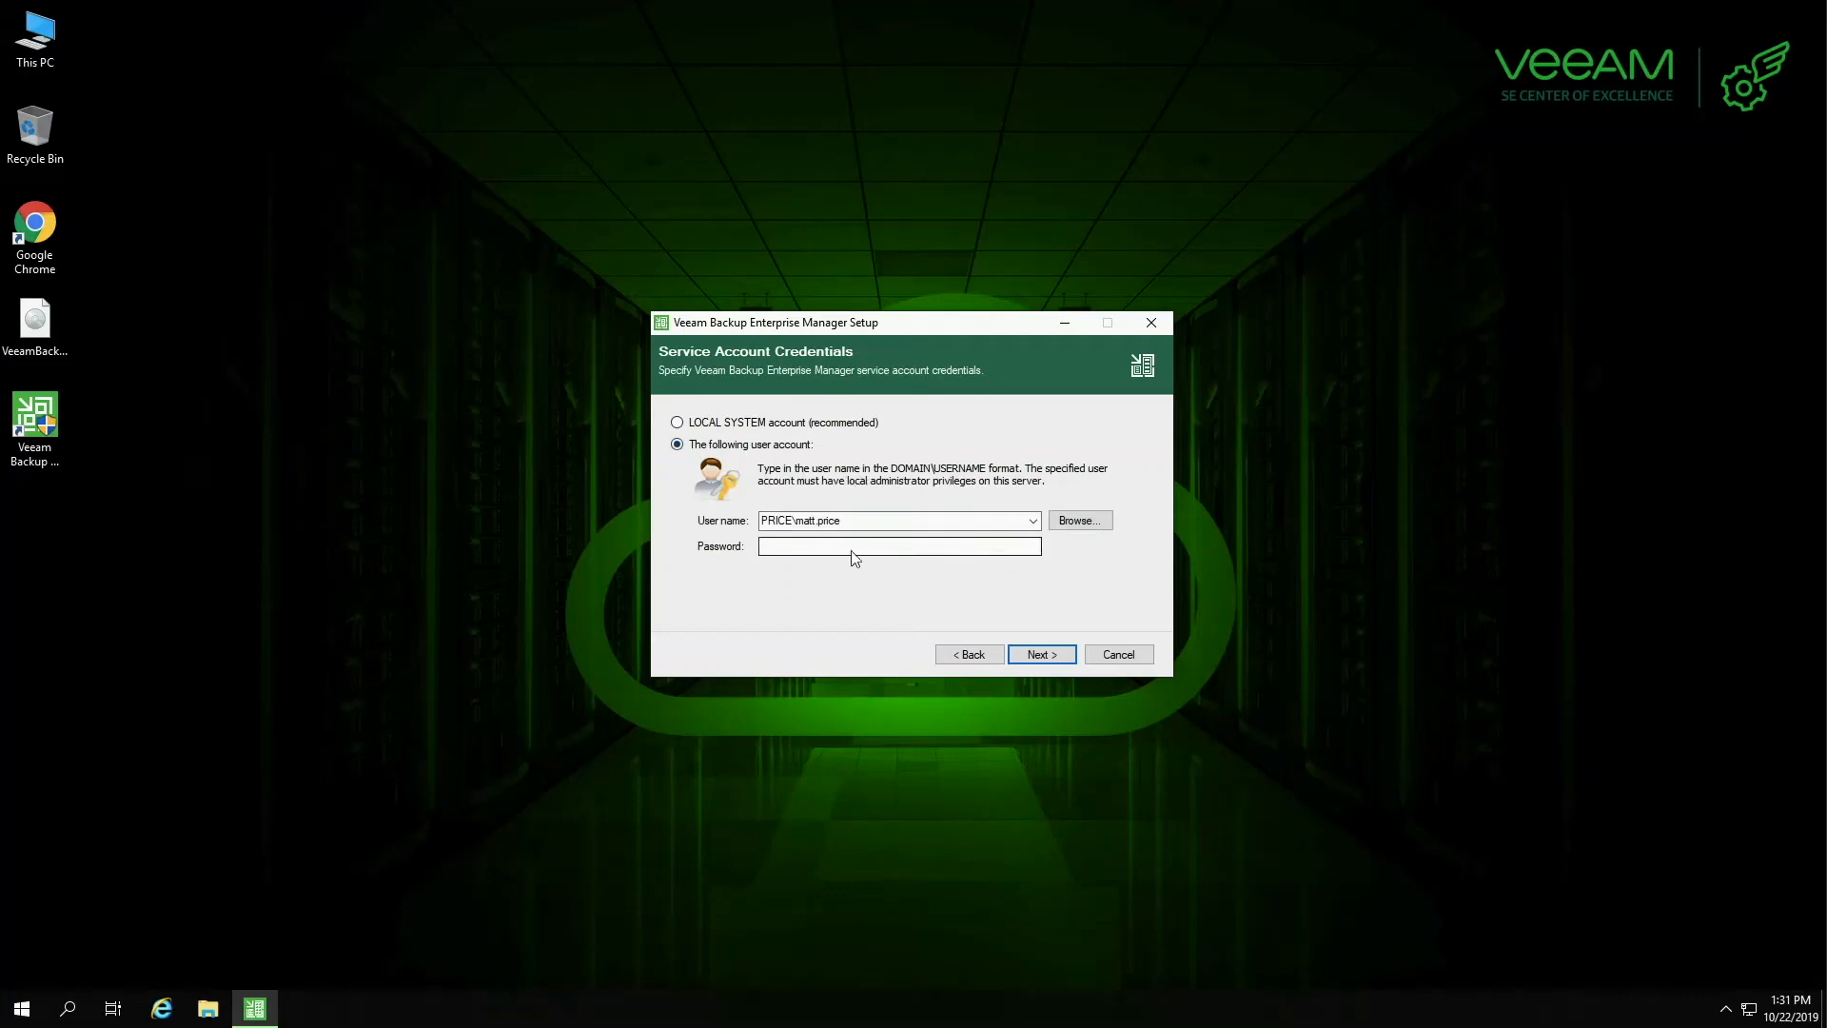
left_click(804, 426)
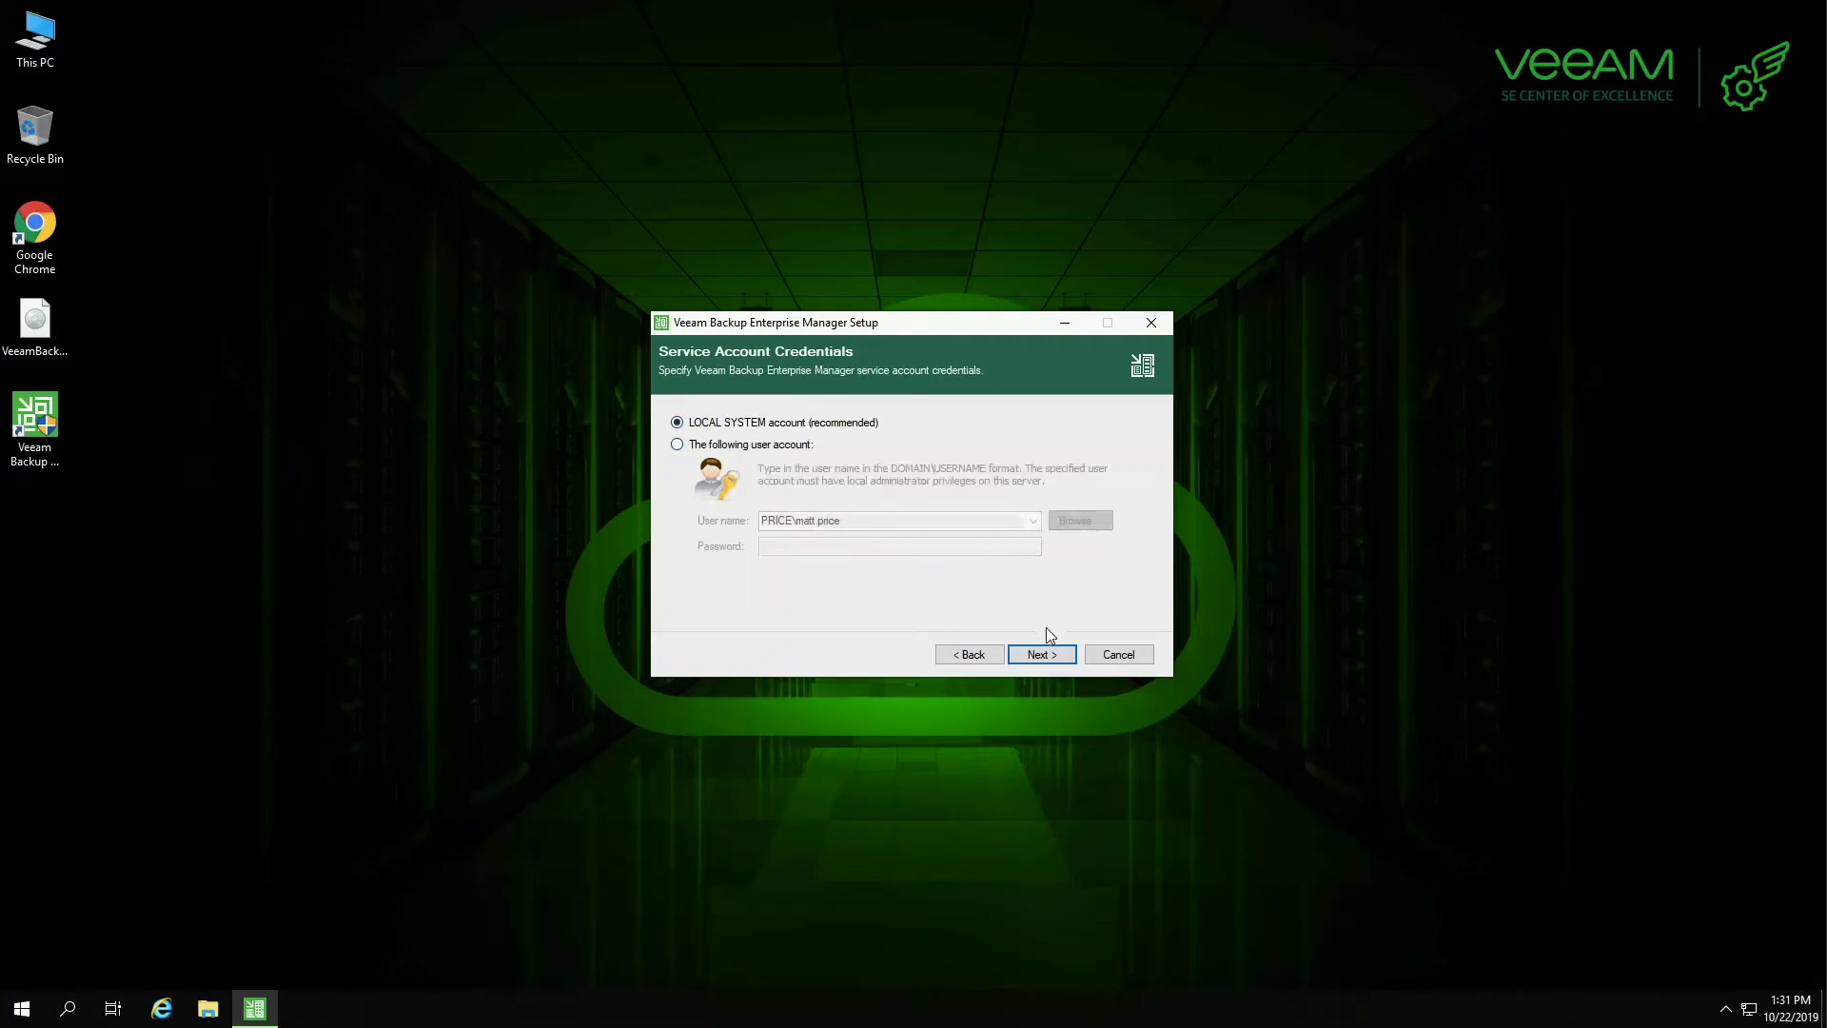
left_click(1041, 657)
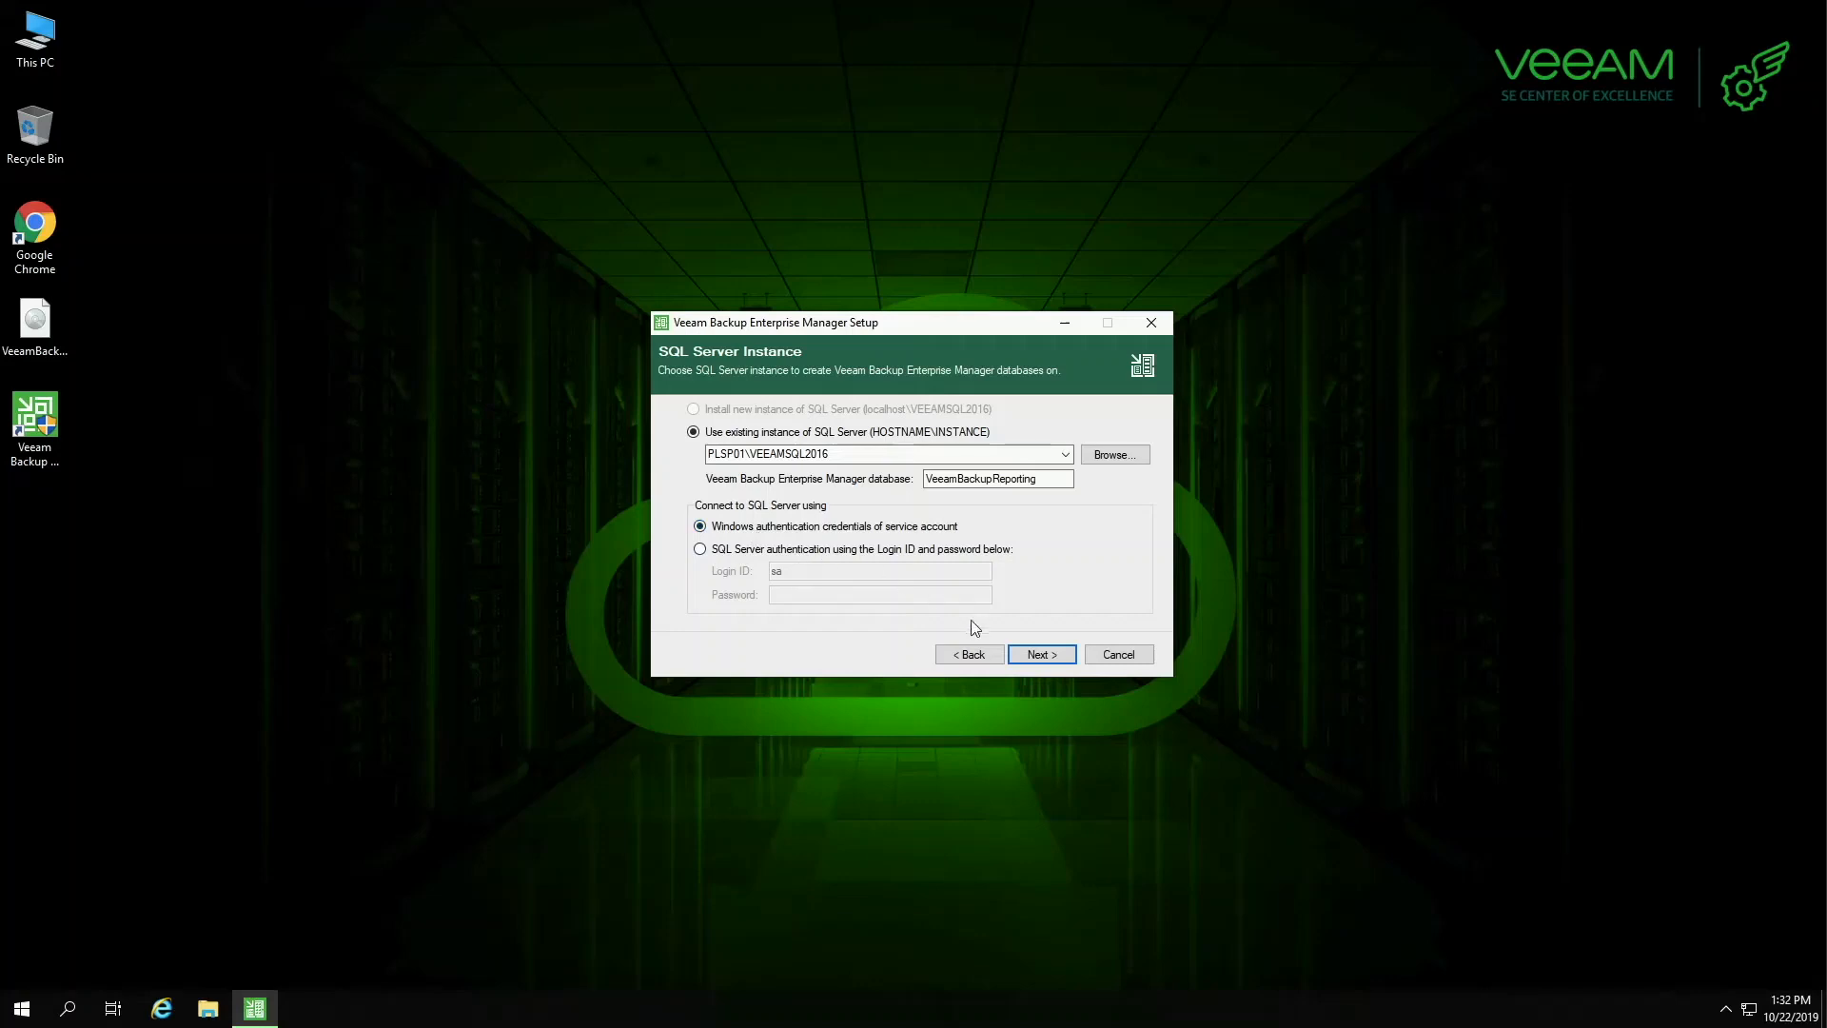
left_click(1037, 655)
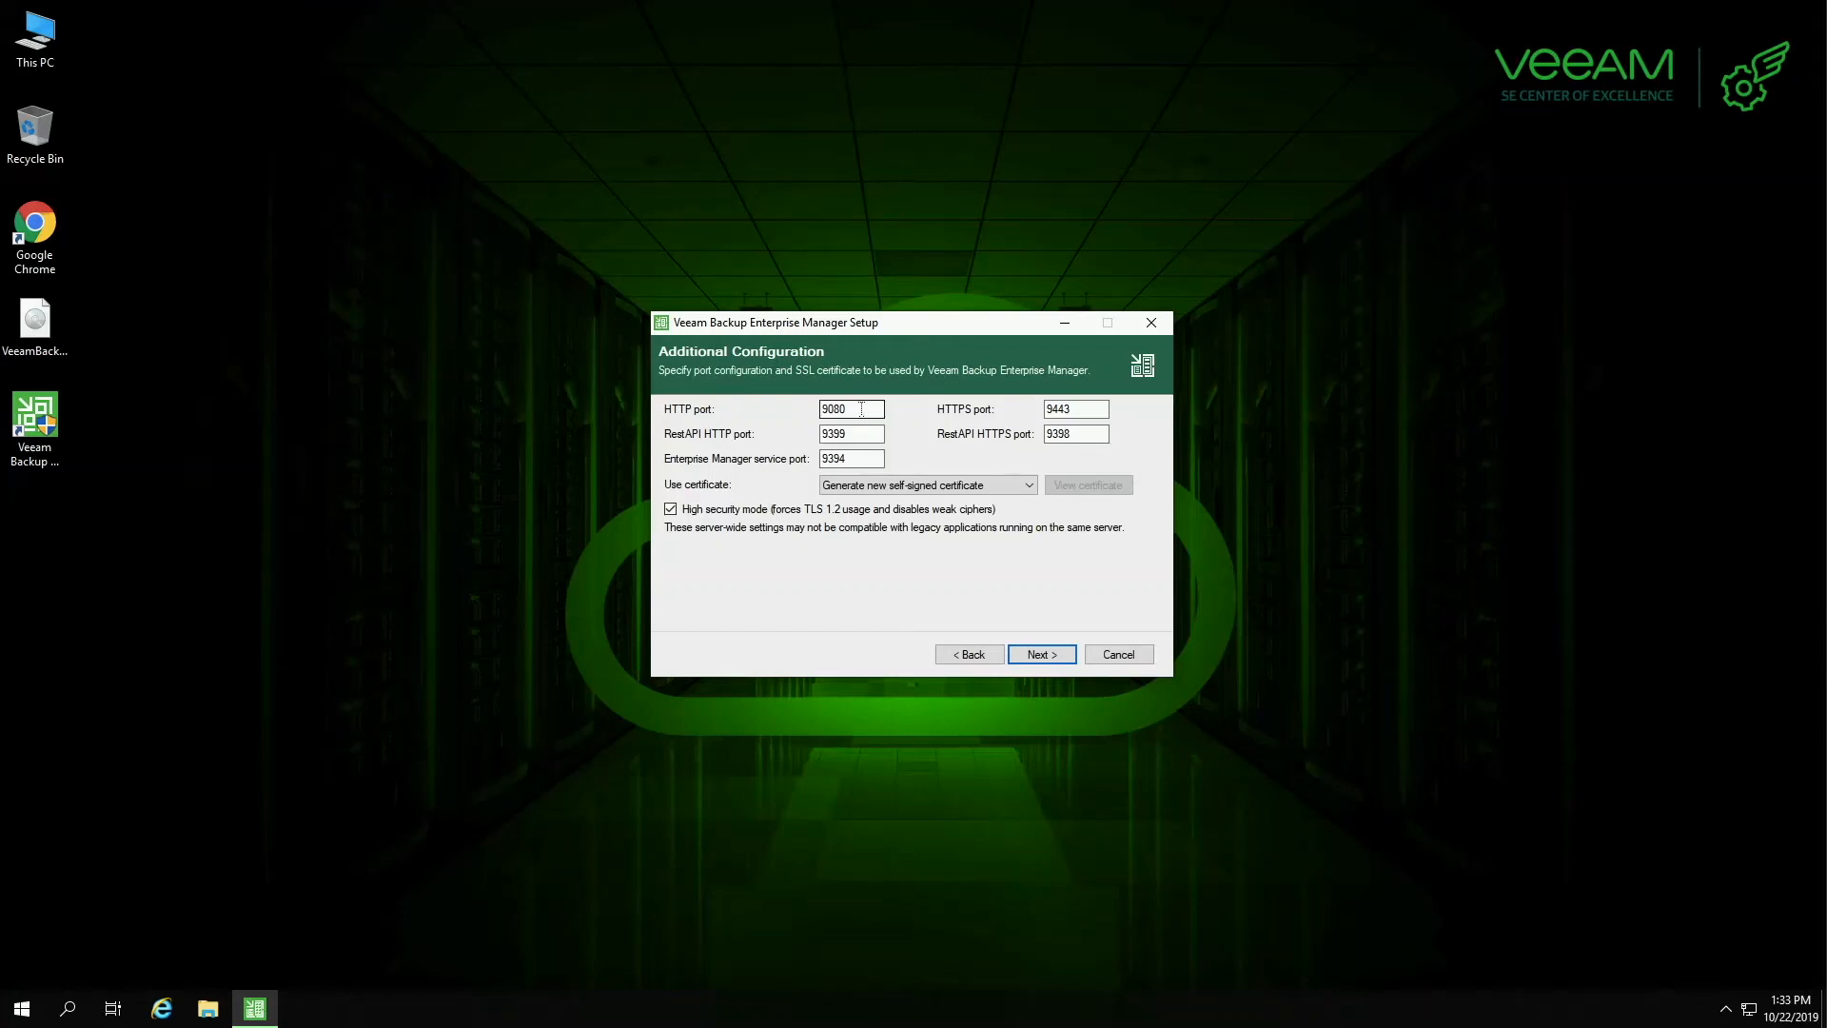
left_click(1015, 488)
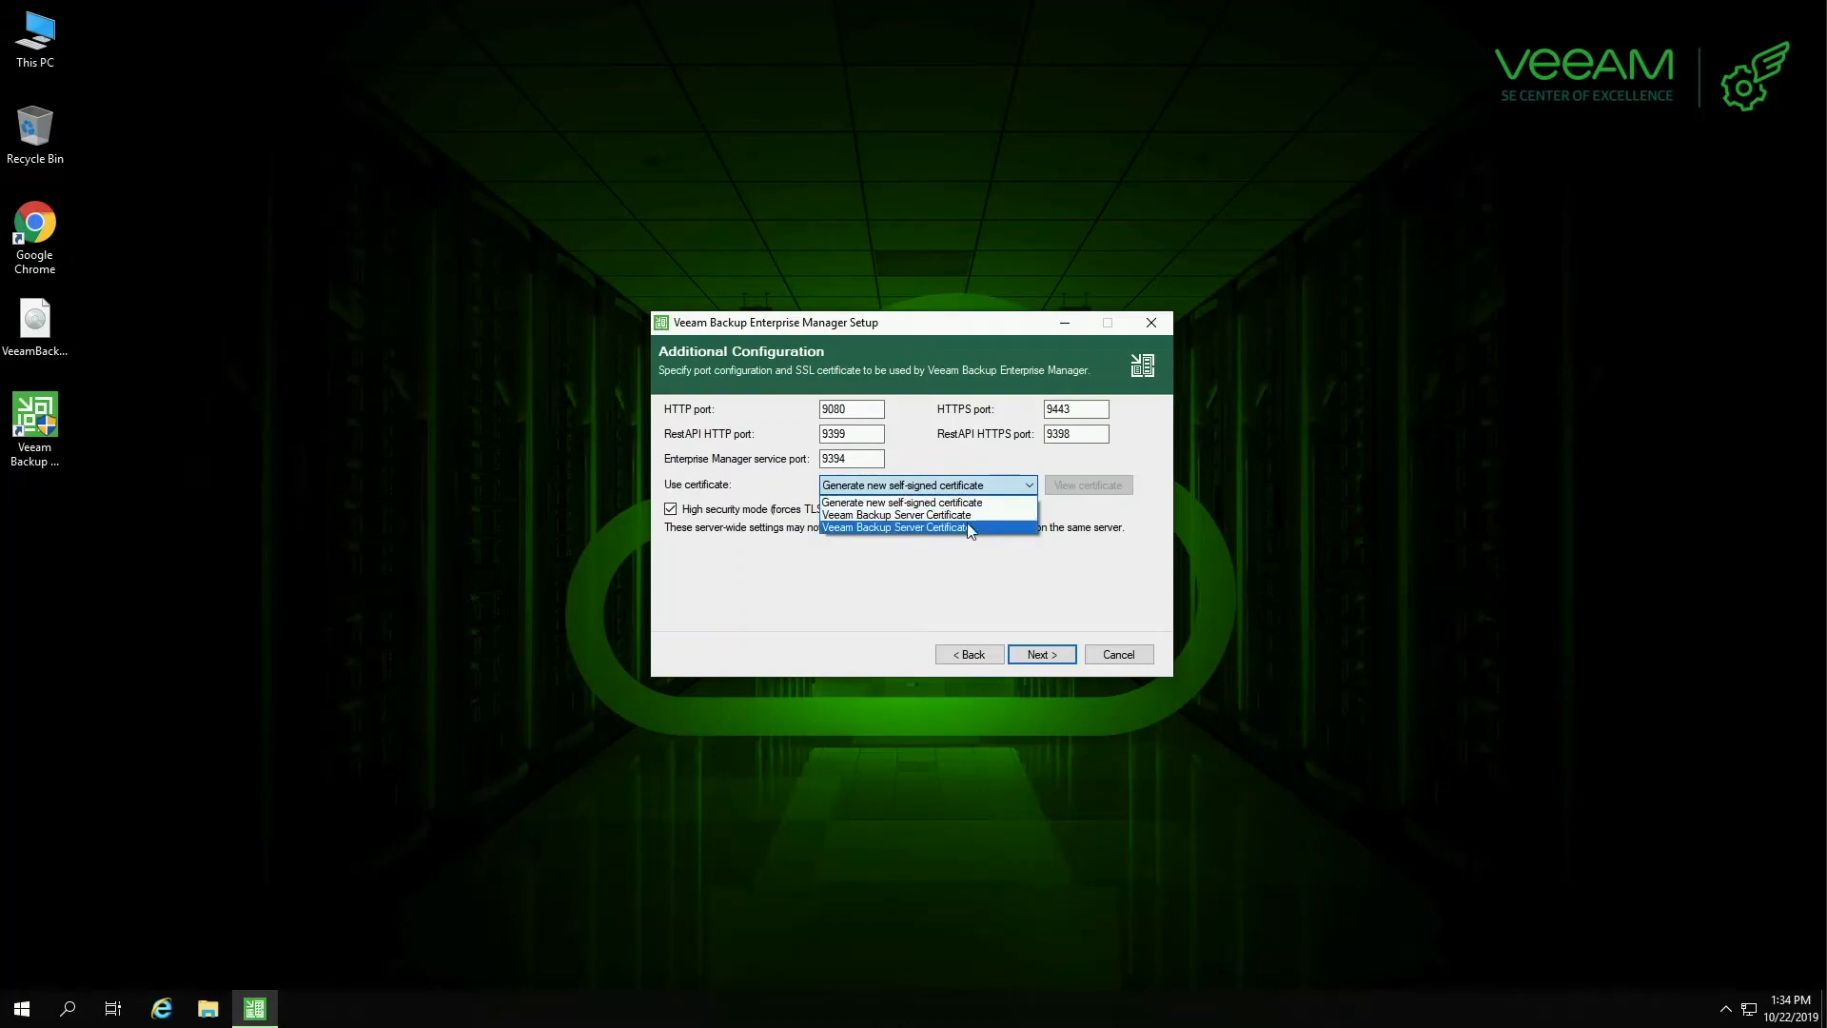
left_click(971, 529)
left_click(1011, 487)
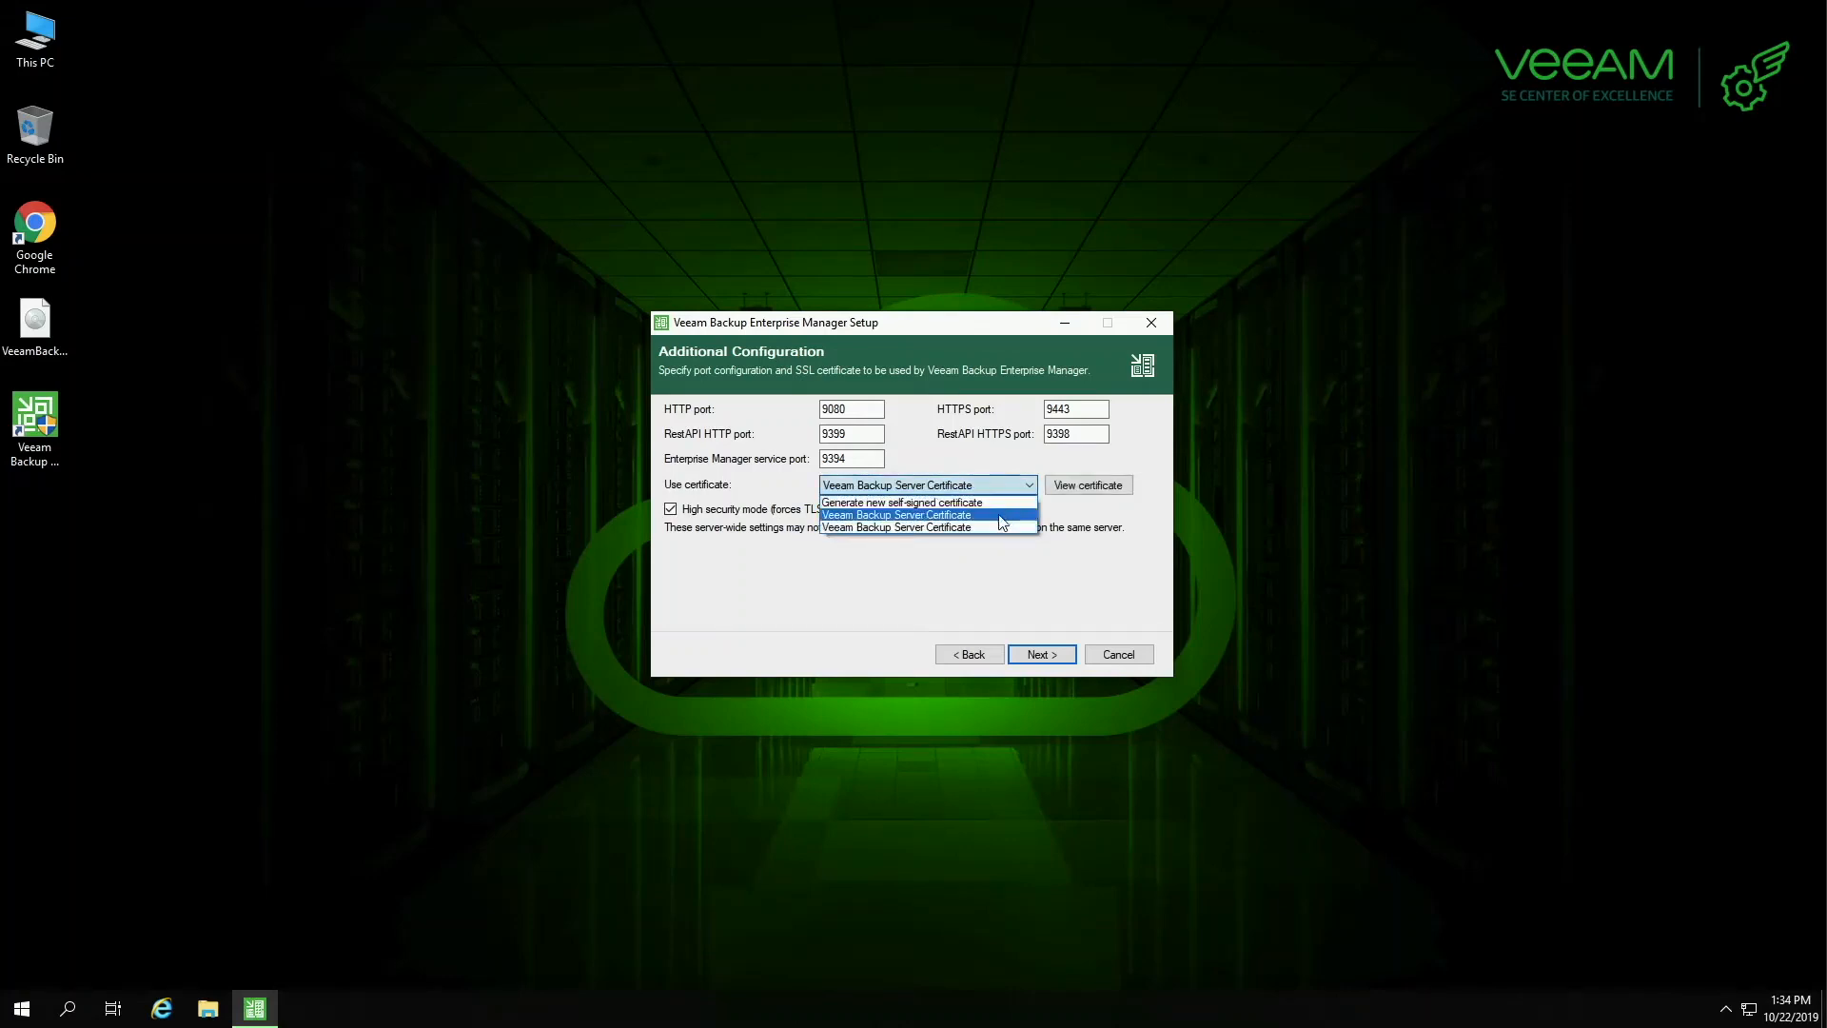
left_click(1003, 519)
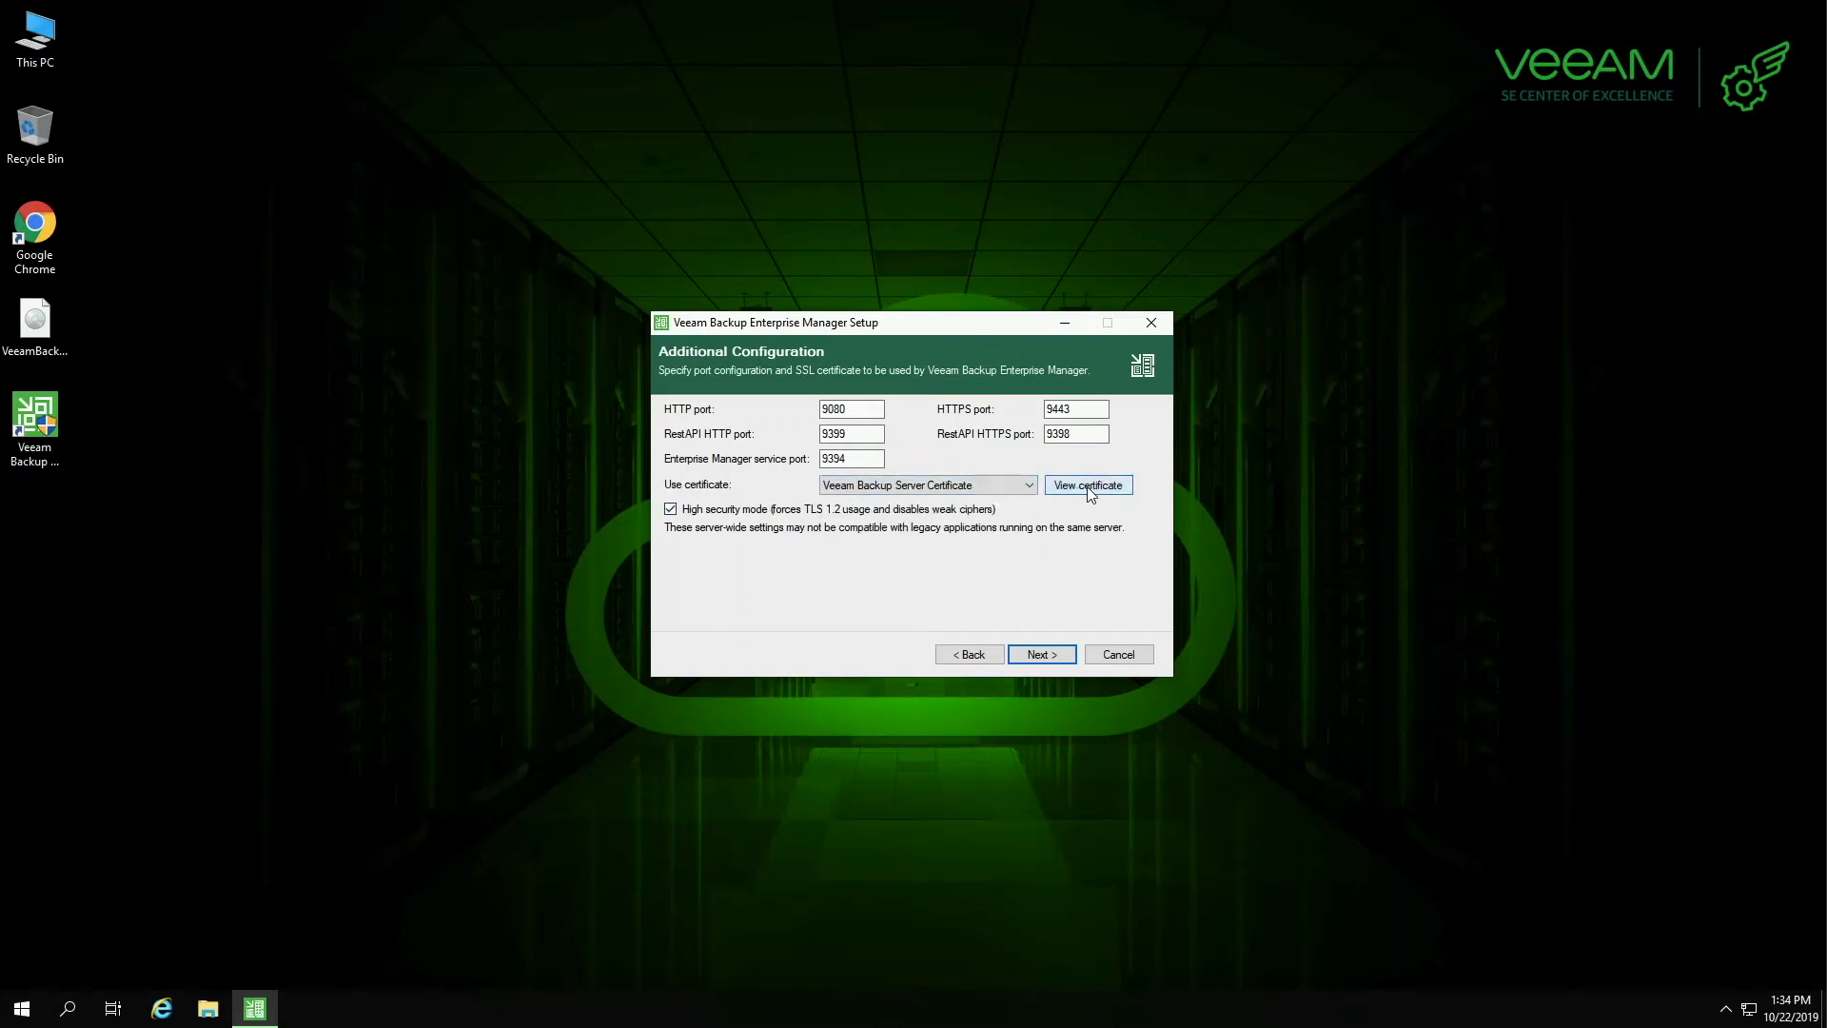
left_click(1029, 486)
left_click(982, 504)
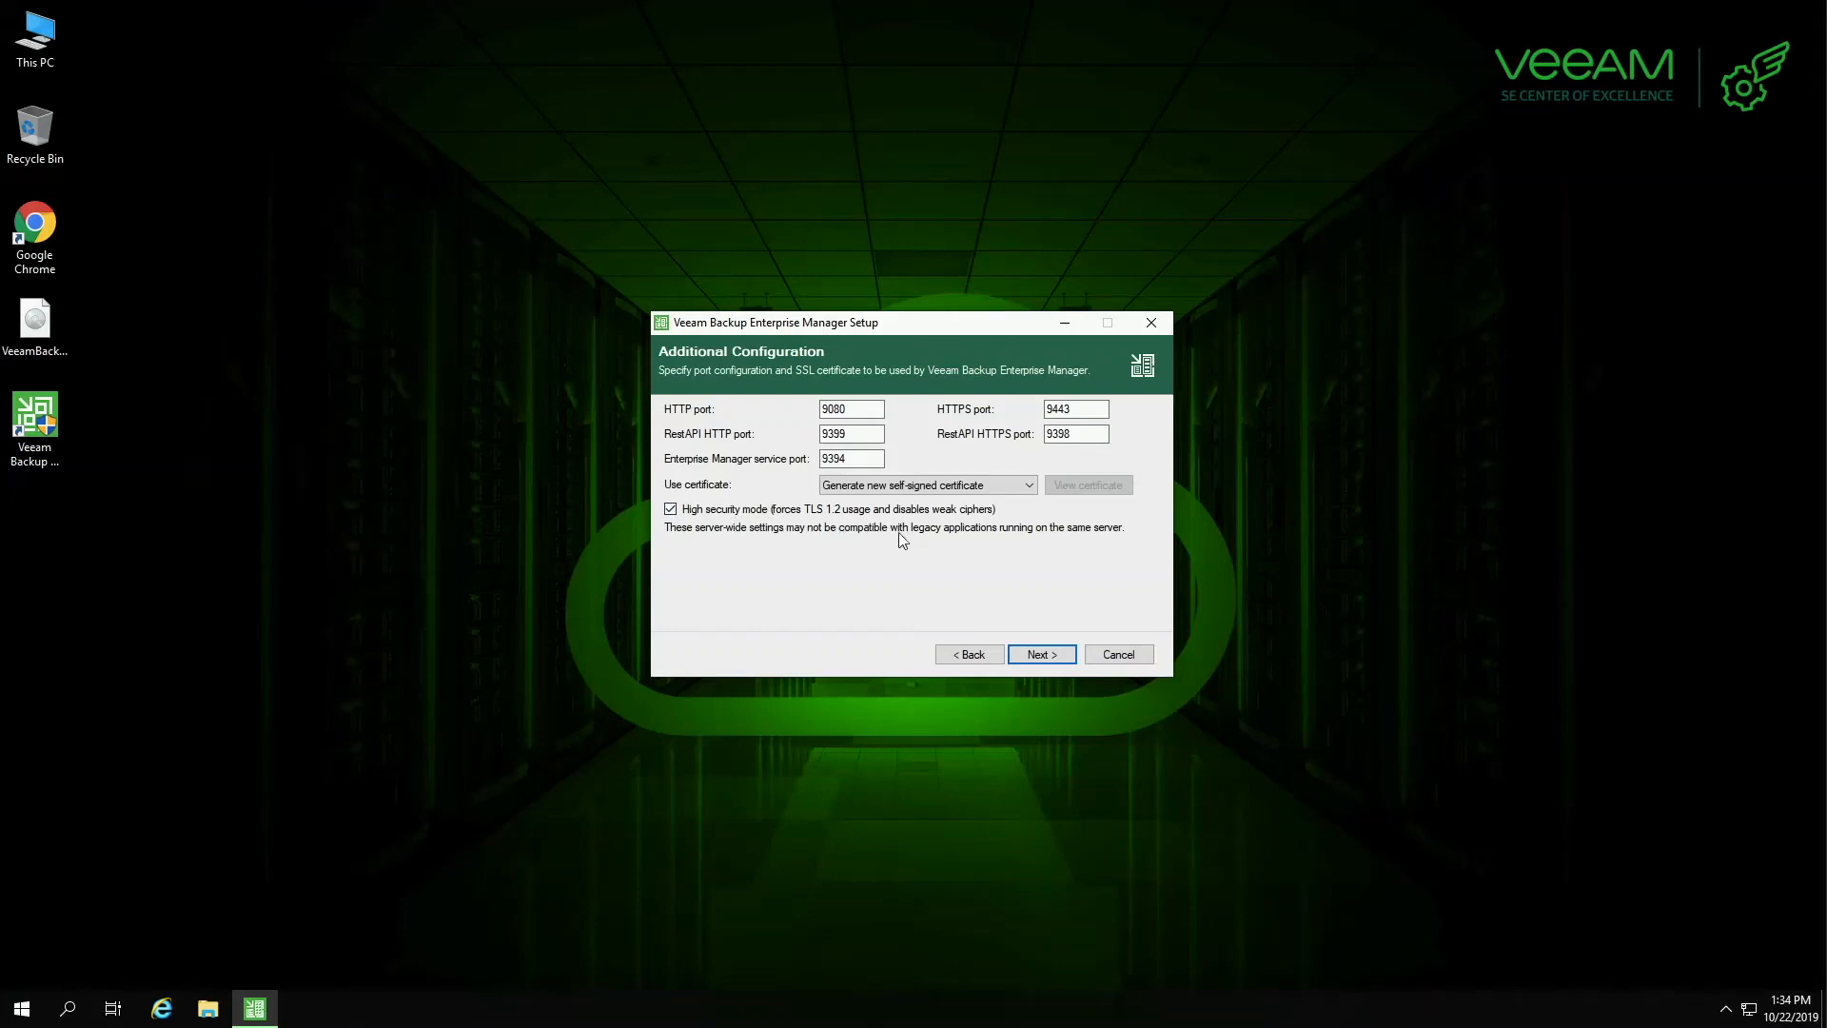
Accept the default ports, new self-signed certificate and high security mode, and run the Veeam Backup Enterprise Manager installation through to completion.
left_click(1041, 655)
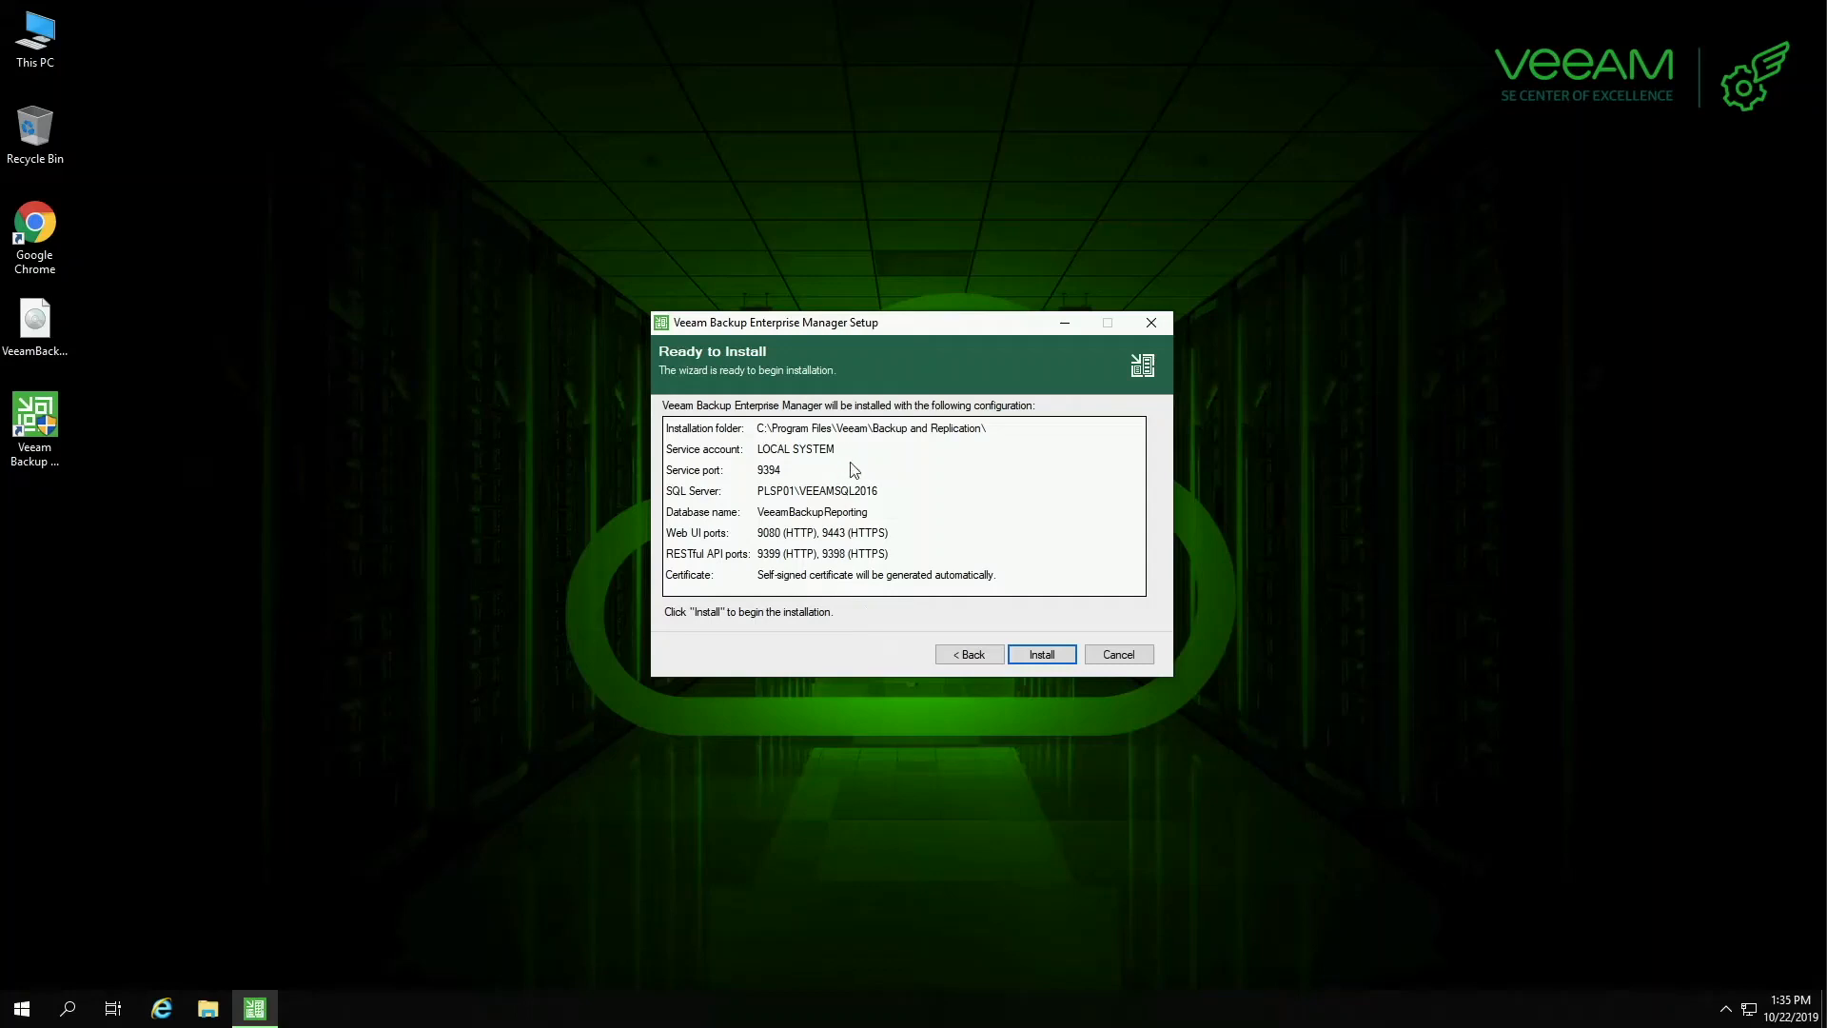
left_click(1040, 654)
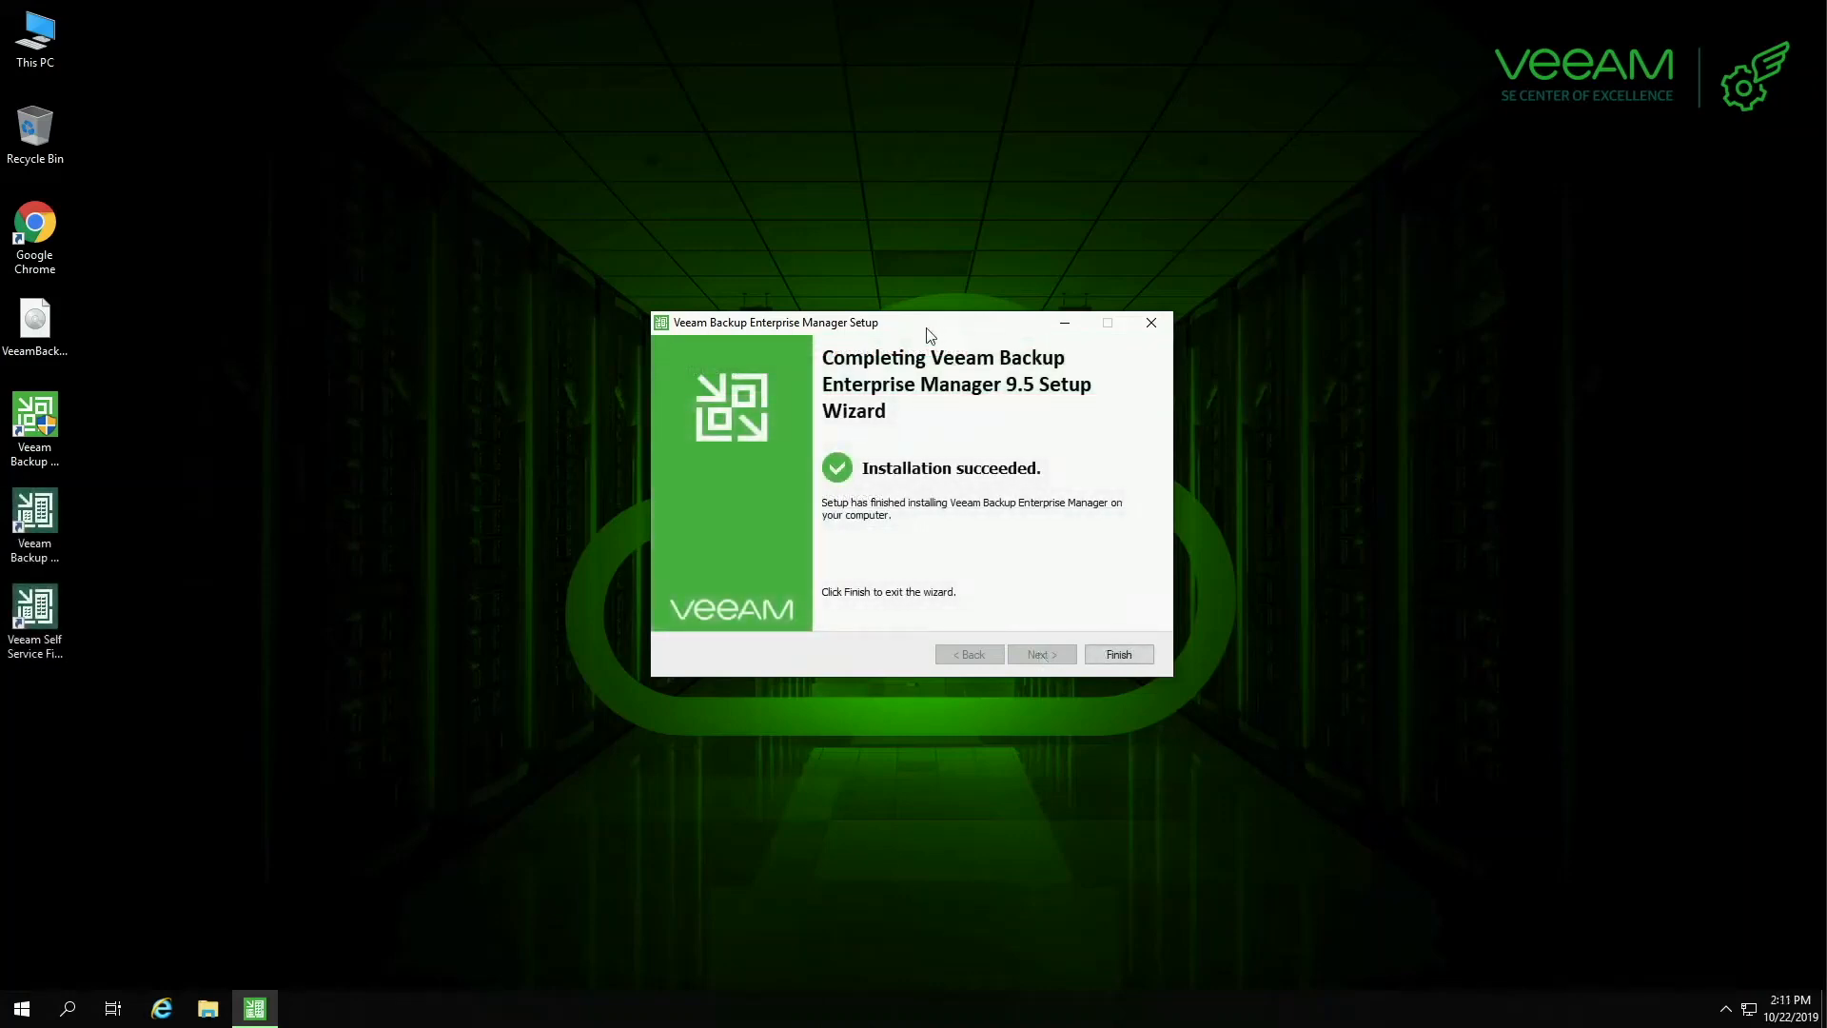
left_click(1118, 655)
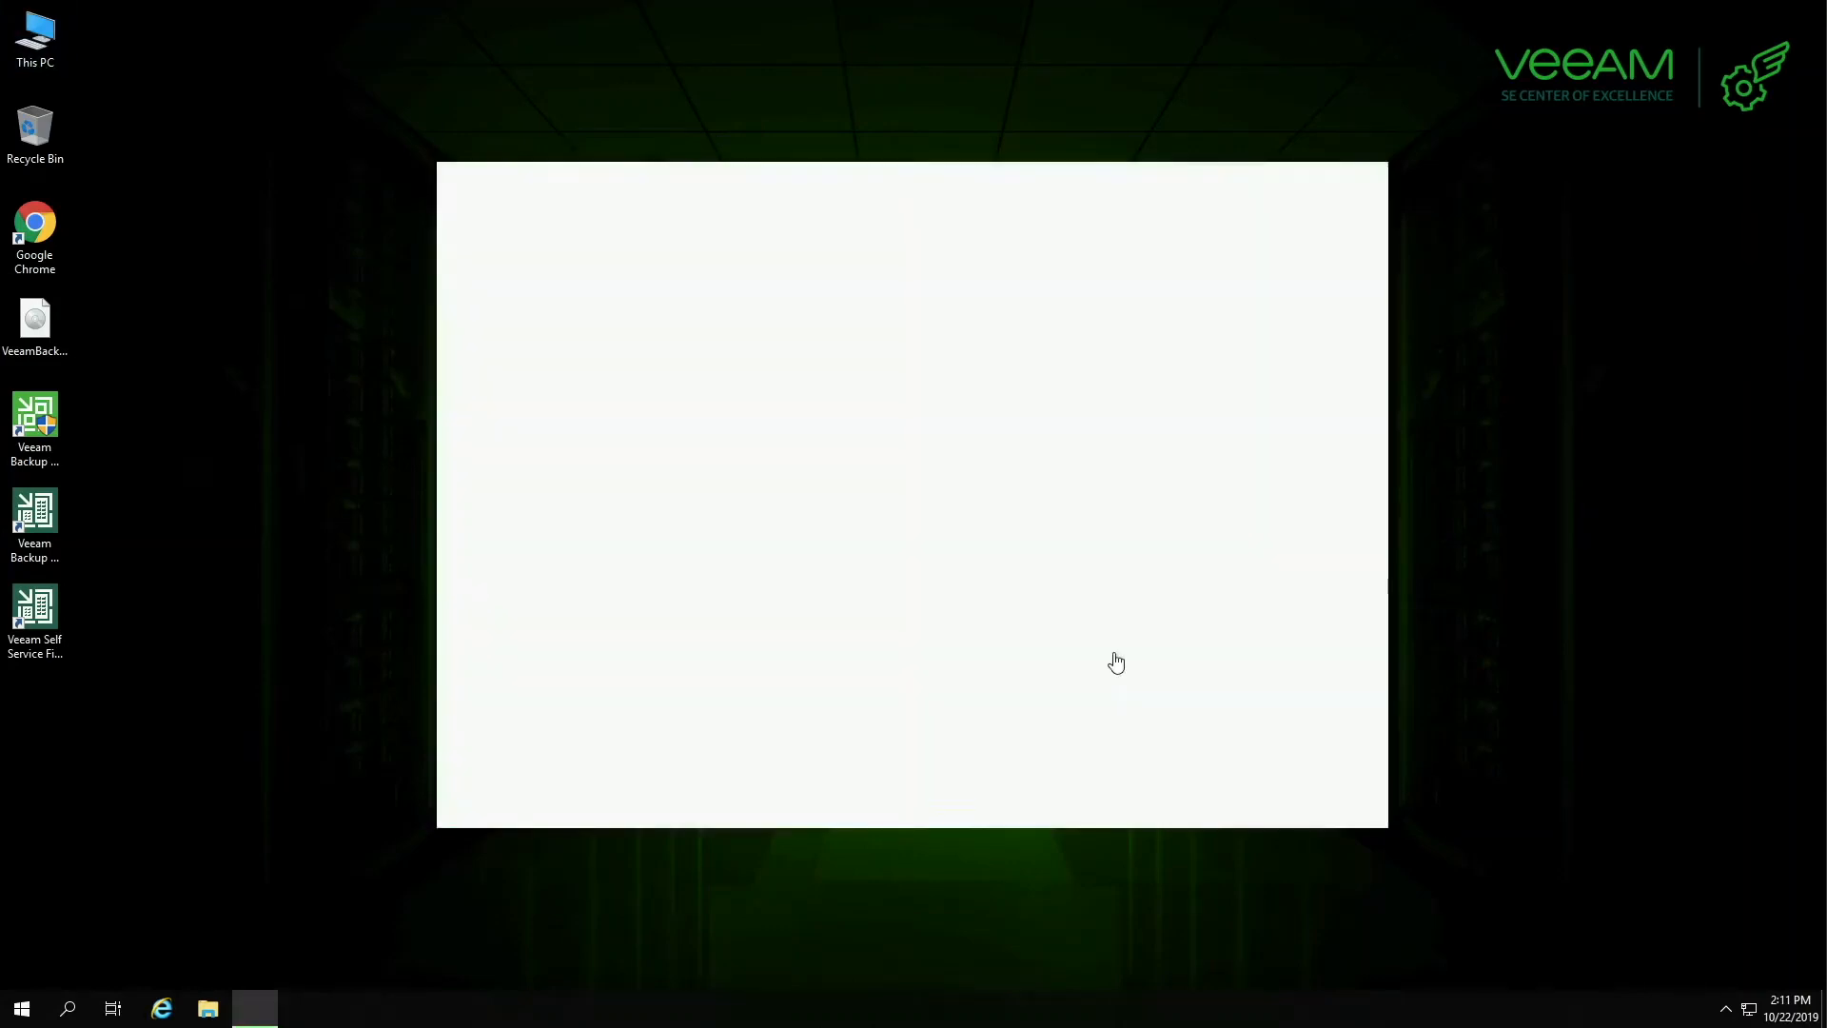